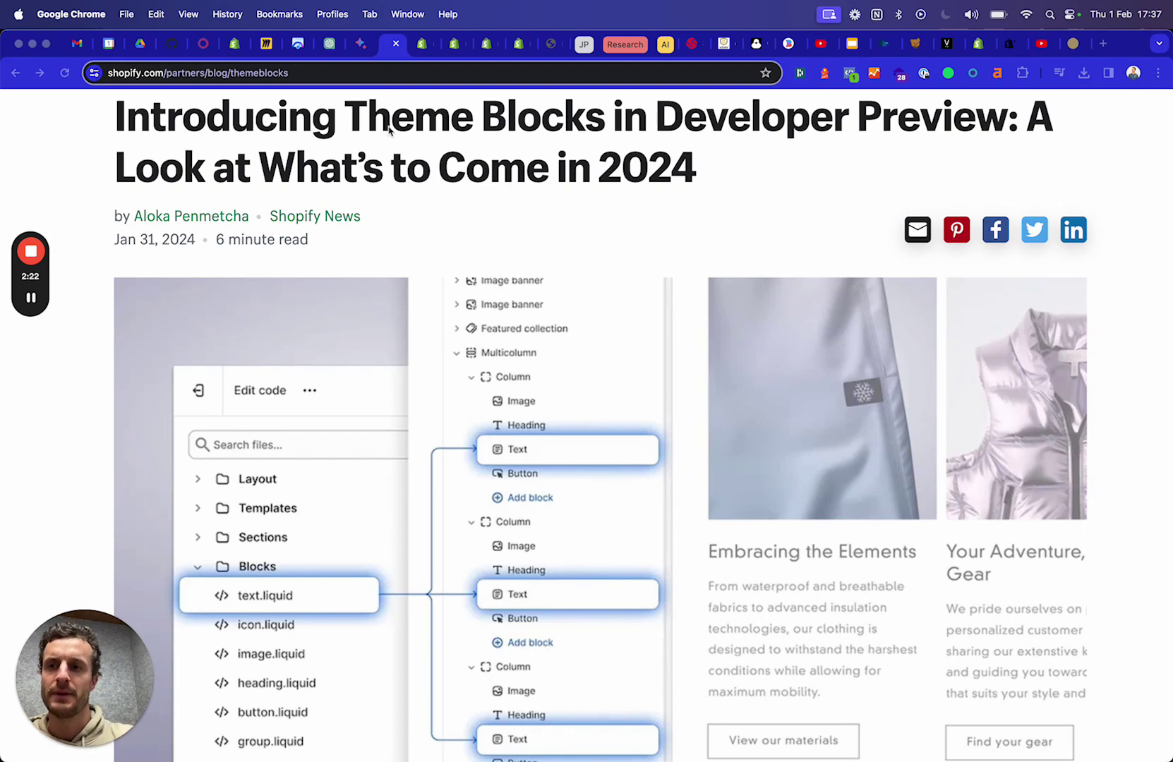
Step: Open the Dawn theme editor and look through the home page's sections and their preview
left_click(422, 44)
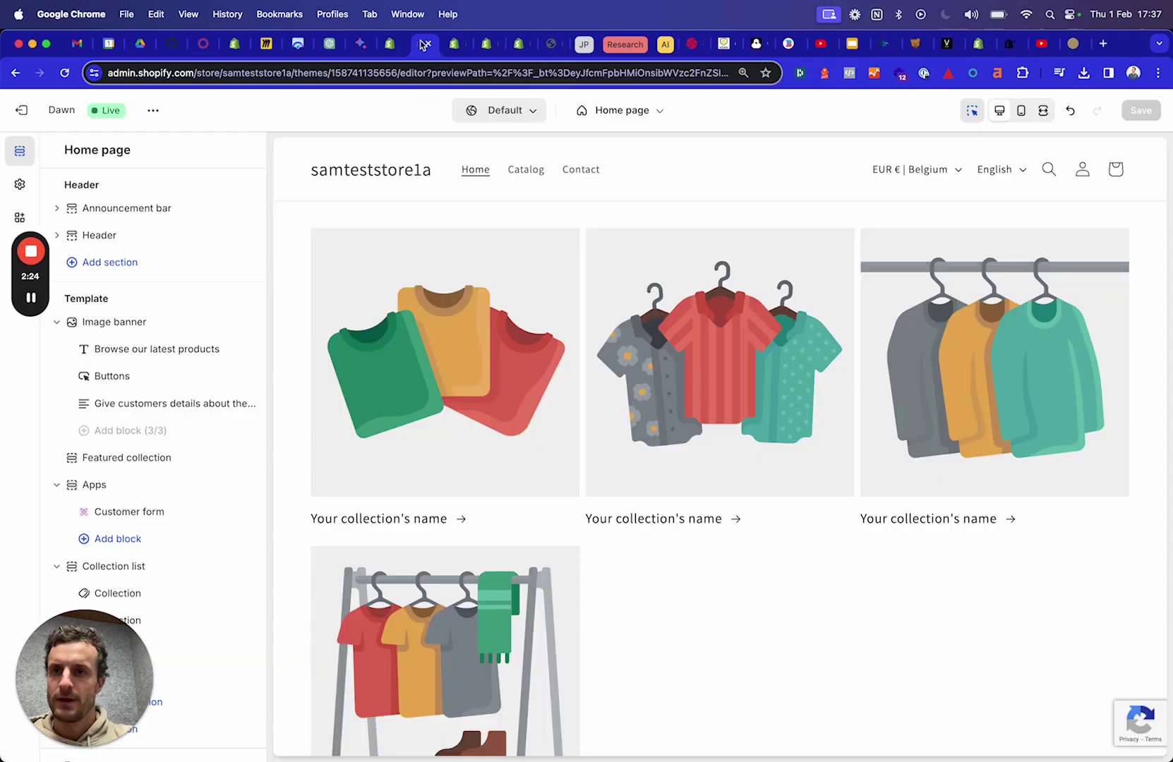
double_click(268, 72)
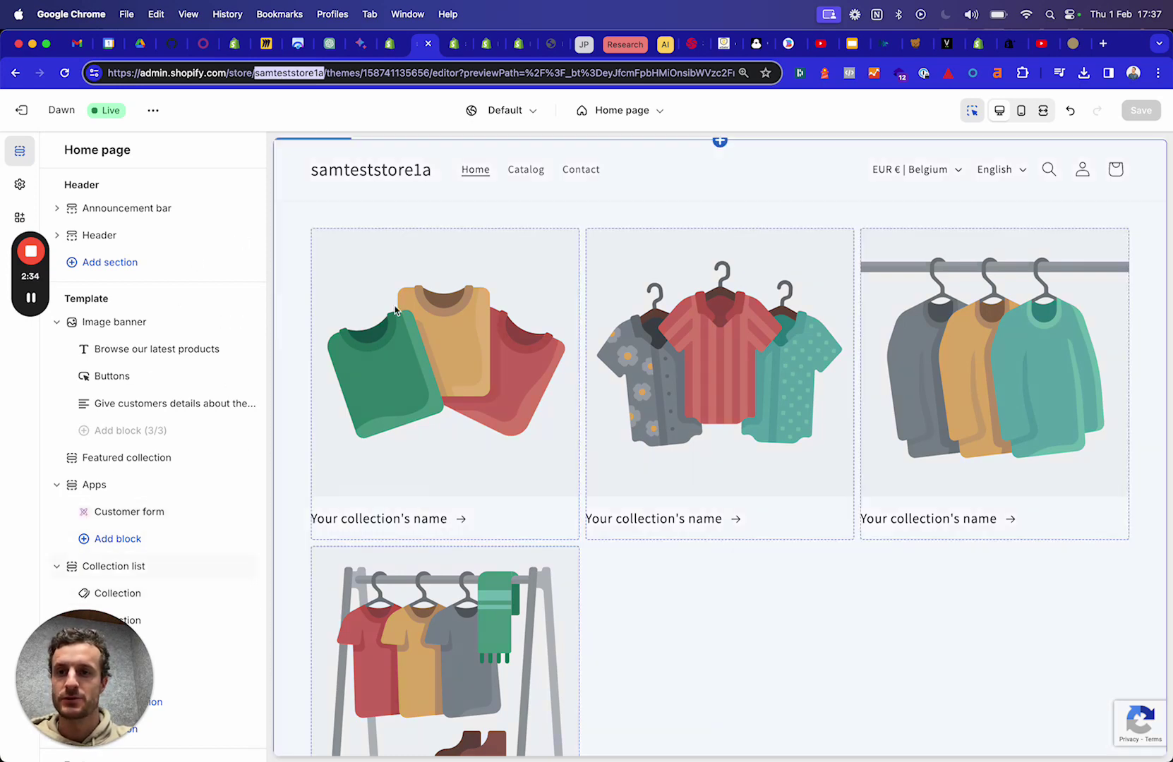
scroll(171, 484, "down", 1)
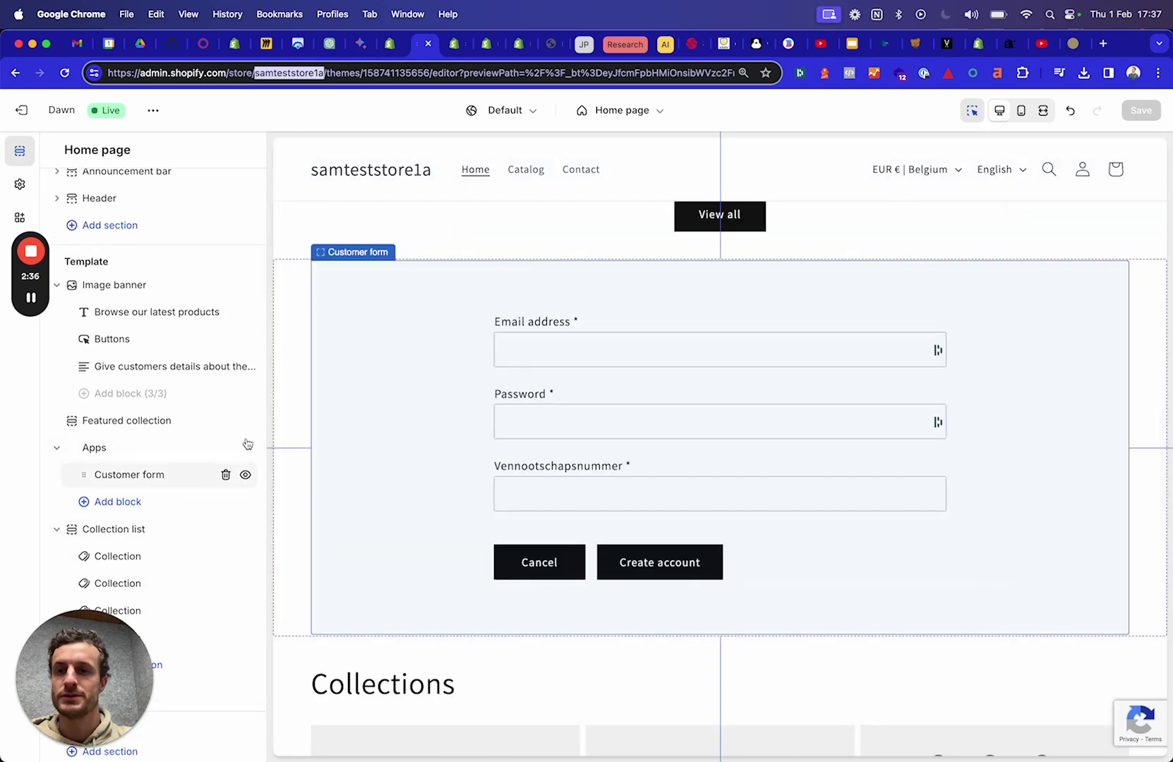
scroll(406, 457, "down", 6)
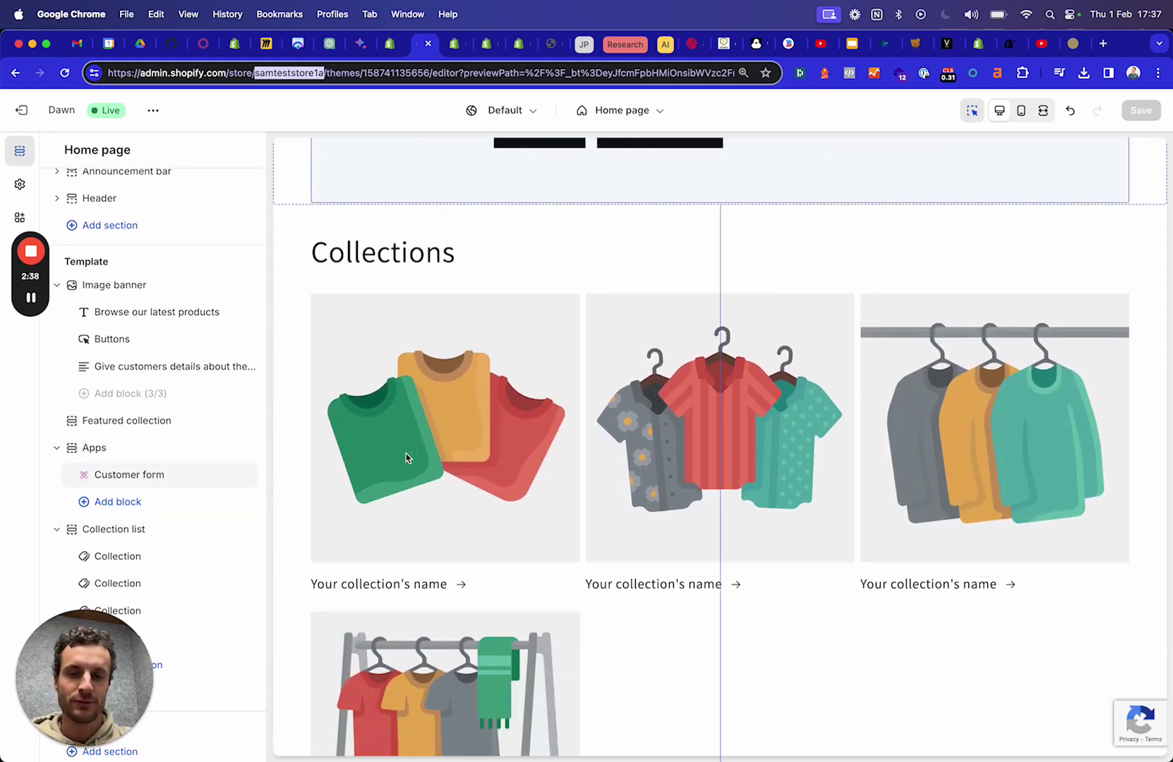
scroll(406, 455, "down", 3)
mouse_move(183, 310)
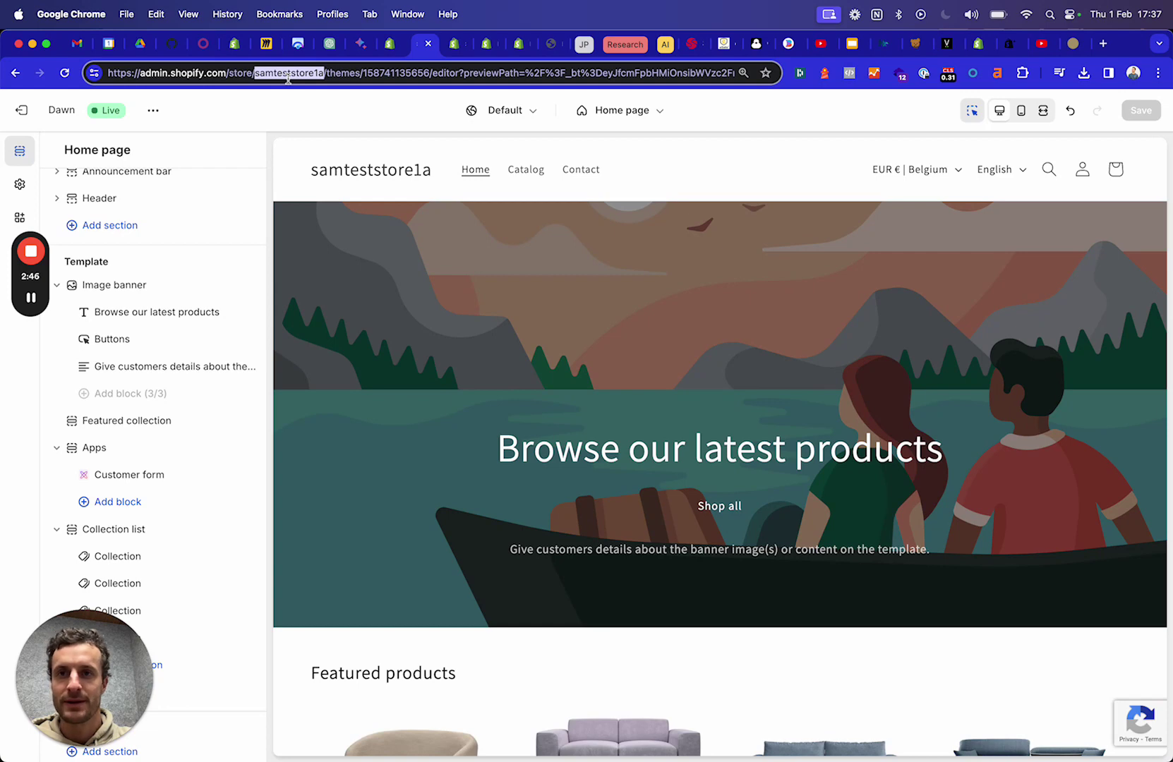
Step: Switch to the Reference-theme-0.1.0 editor and check the nestedblocks store name in its address
left_click(454, 43)
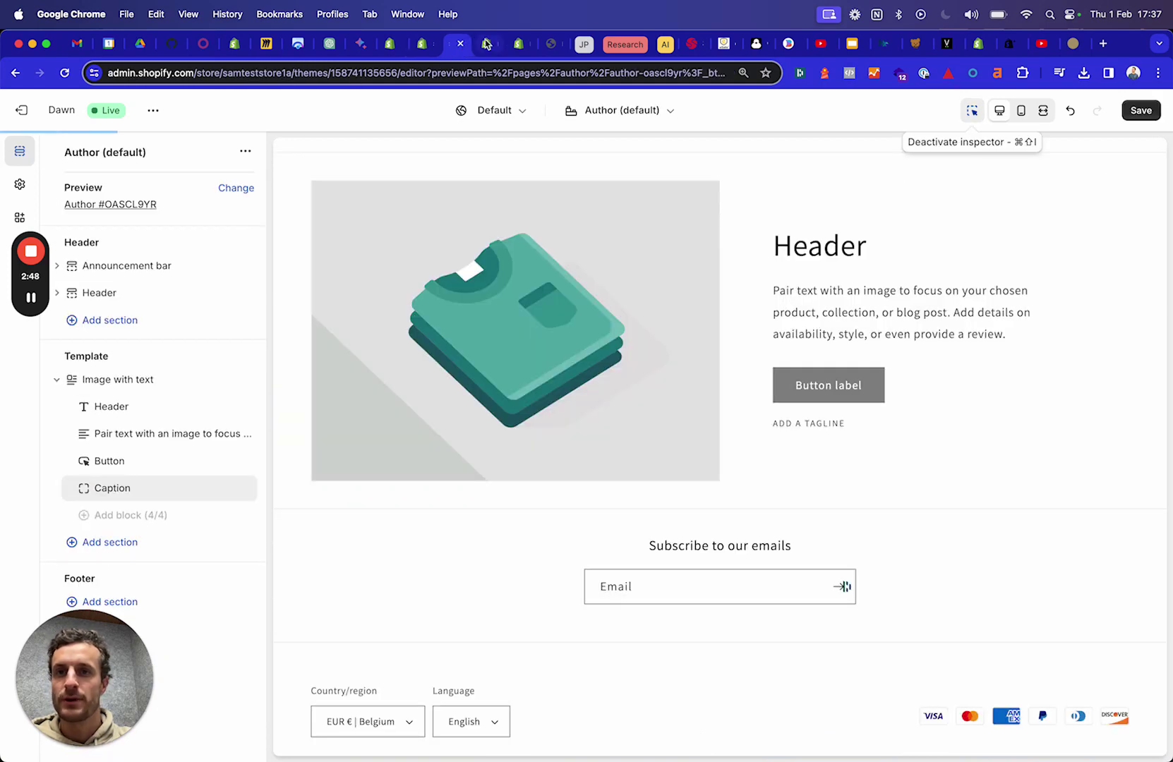
left_click(486, 44)
double_click(259, 73)
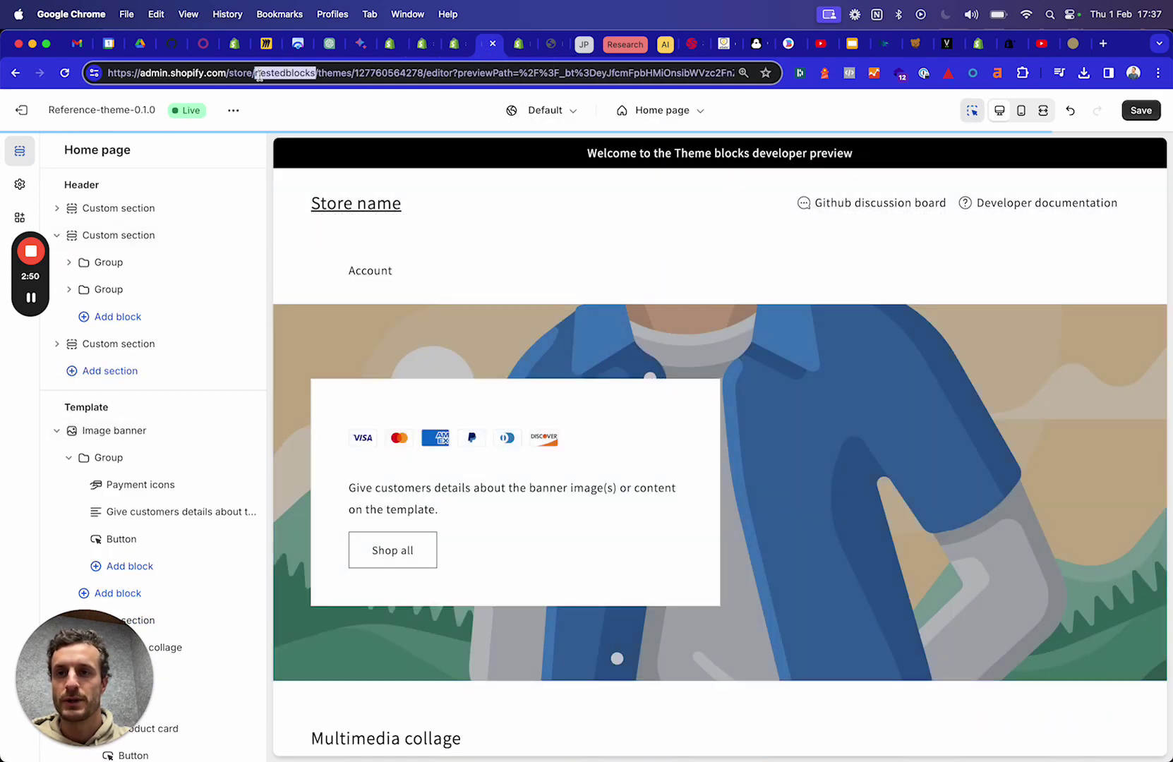
left_click(381, 73)
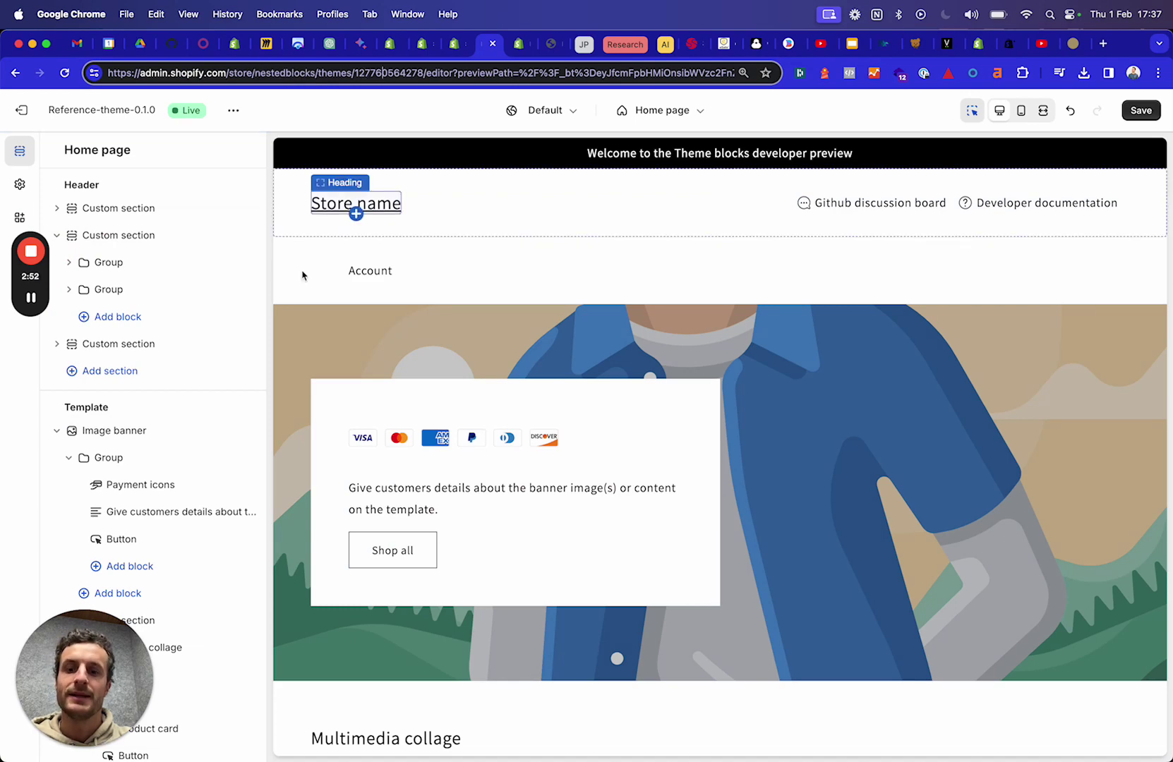
Step: Compare the Theme Blocks announcement article with the Reference theme editor, and return to the Dawn theme editor
left_click(400, 48)
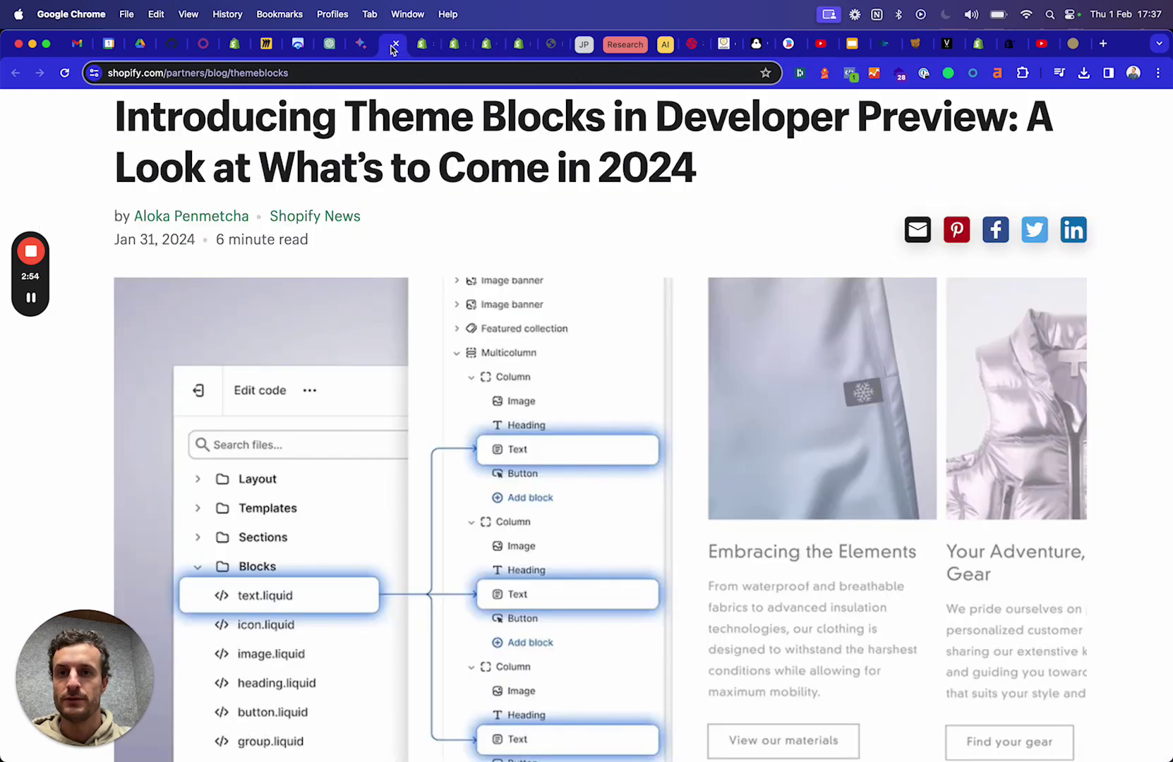
left_click(487, 45)
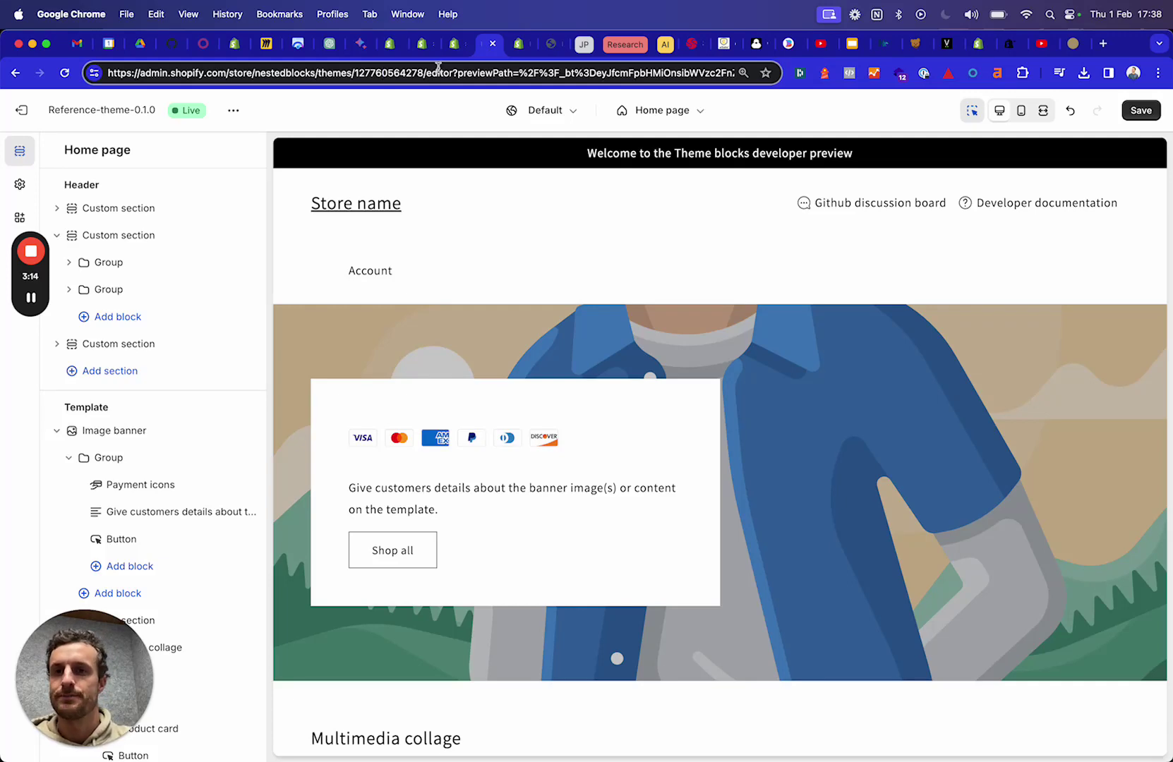
left_click(398, 48)
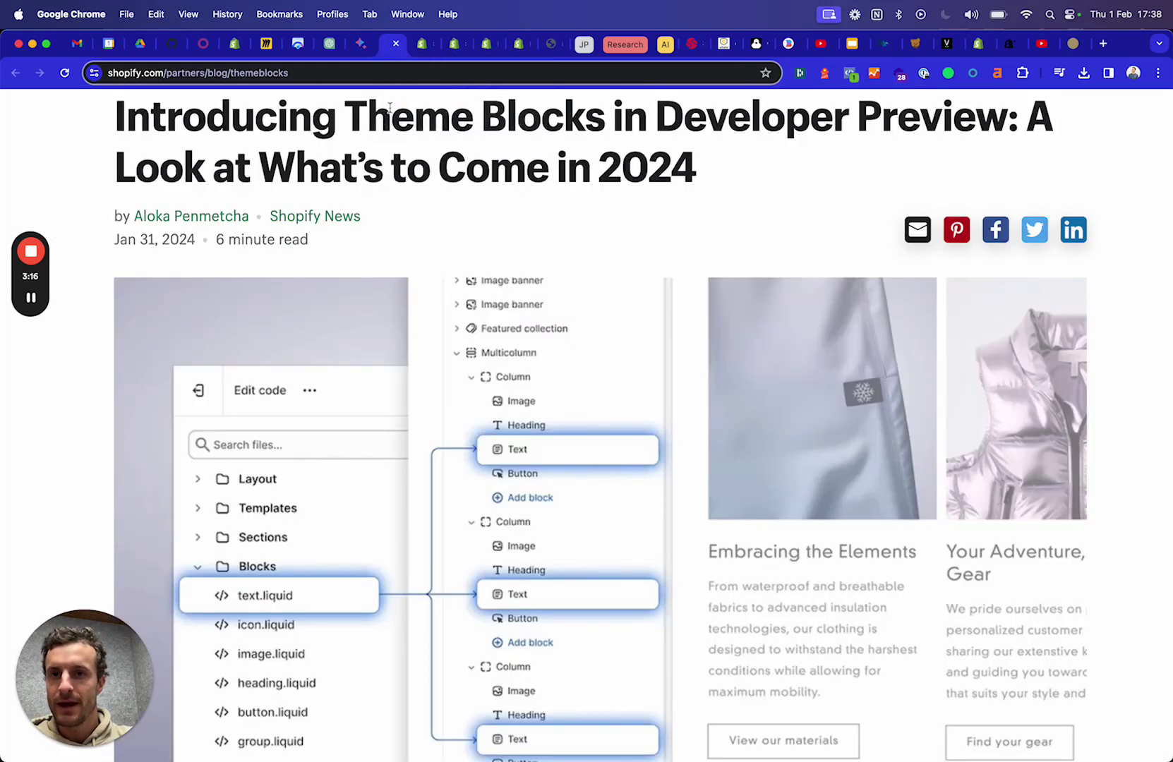
key("ctrl+Tab")
Step: View the Collection list section's settings on the Dawn home page and return to the section list
scroll(163, 382, "down", 1)
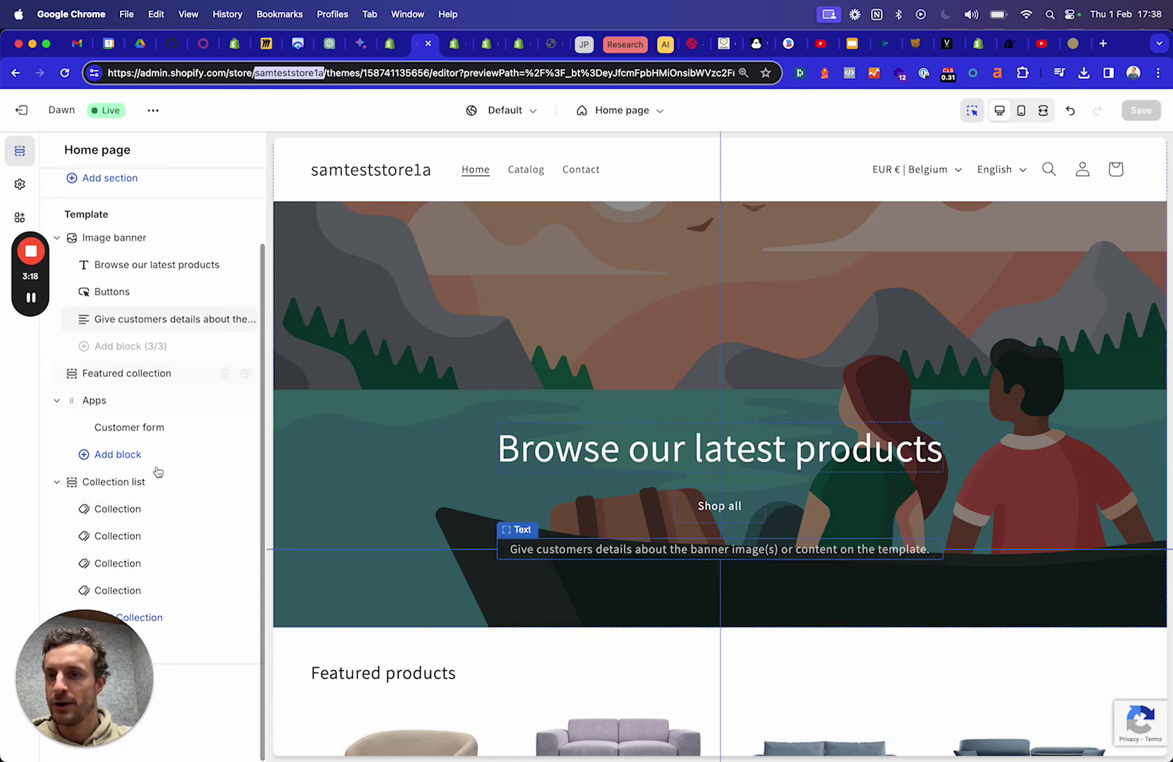
left_click(89, 636)
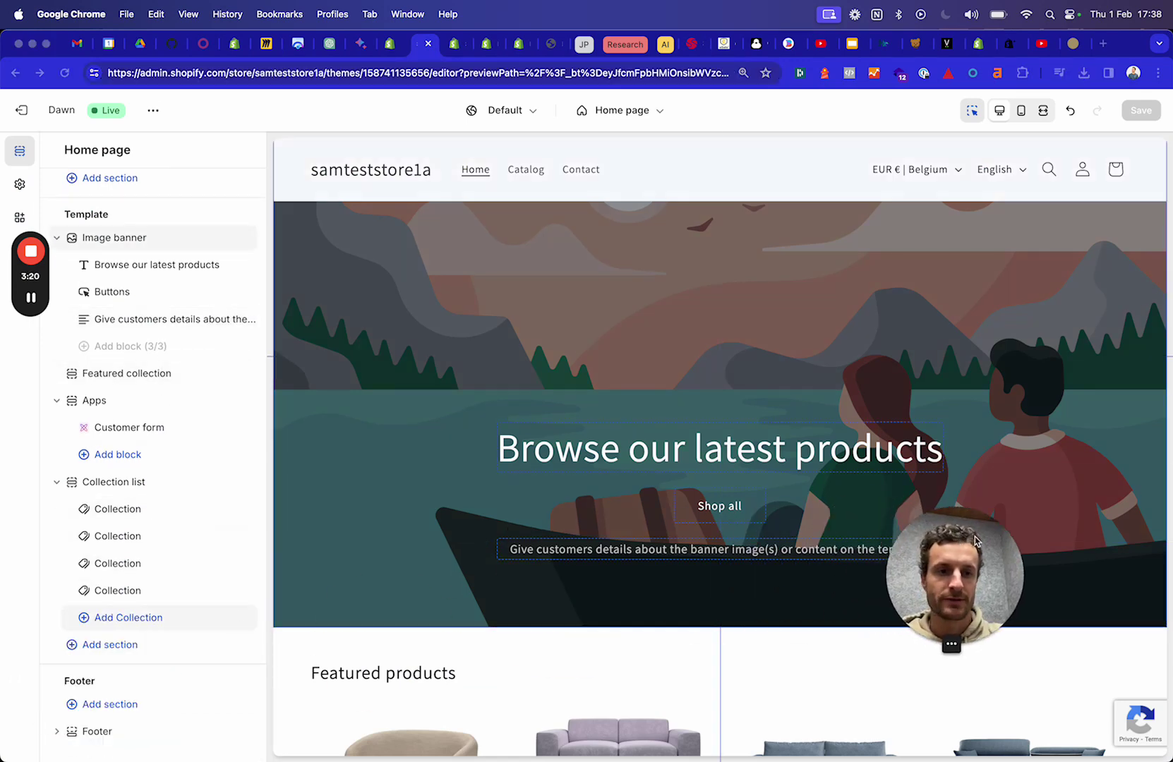
left_click_drag(951, 534, 1073, 601)
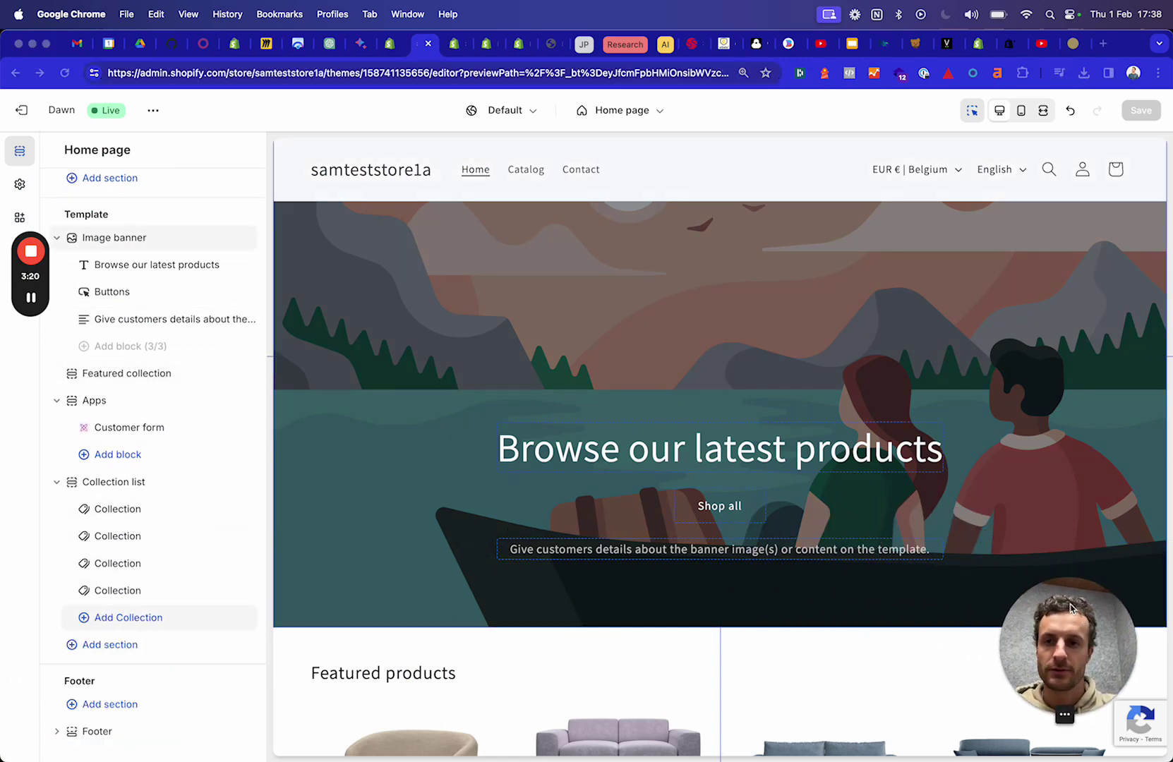
left_click(115, 485)
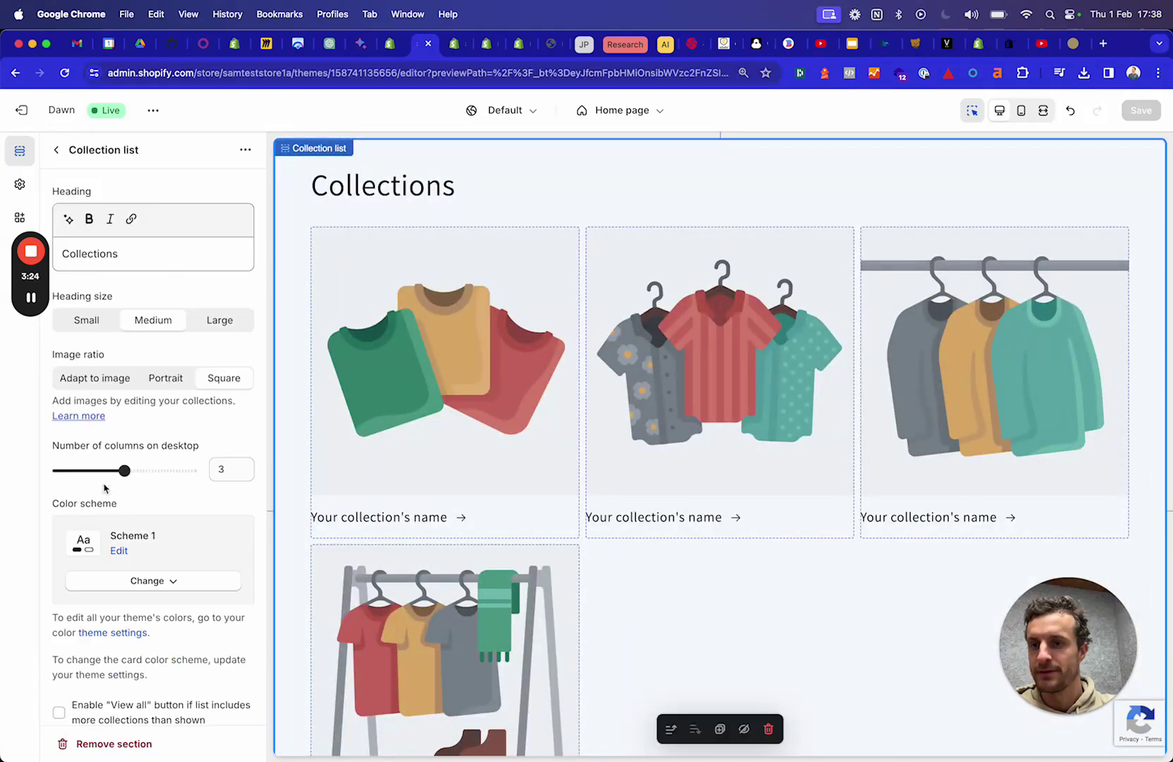
left_click(57, 150)
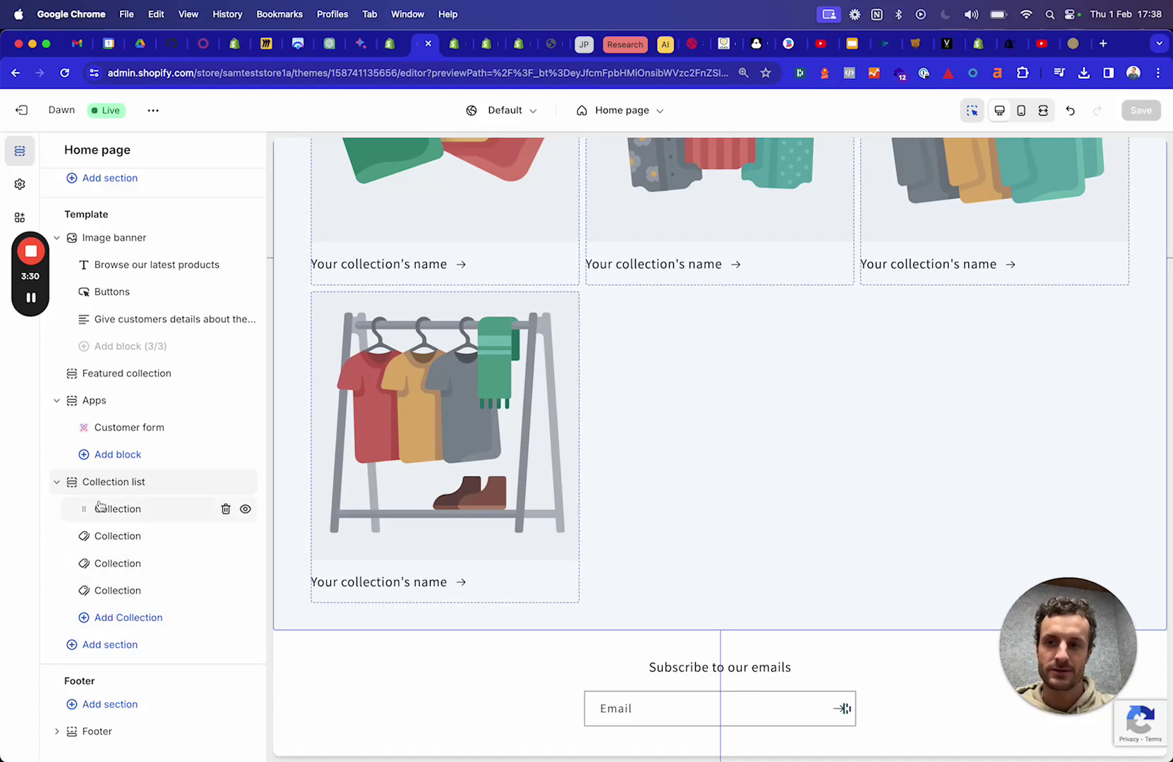
Step: Add another Collection block to the Collection list section of the Dawn home page
left_click(138, 623)
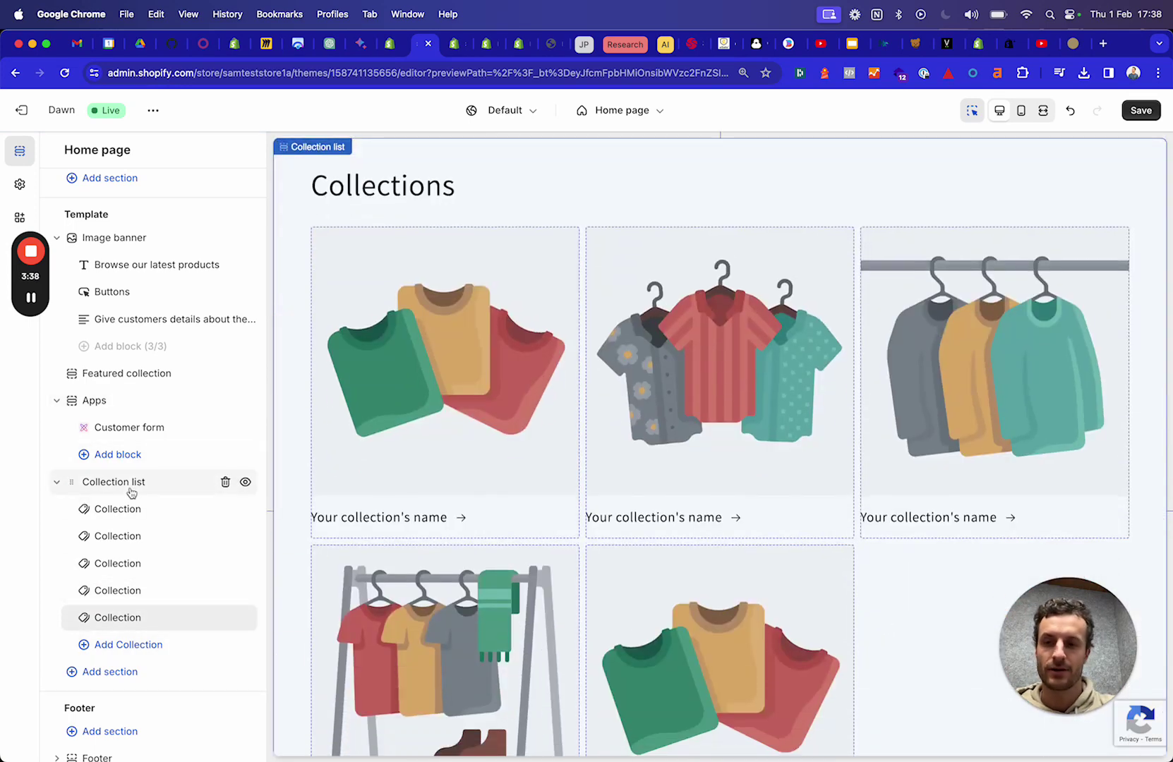
left_click(124, 256)
left_click(57, 150)
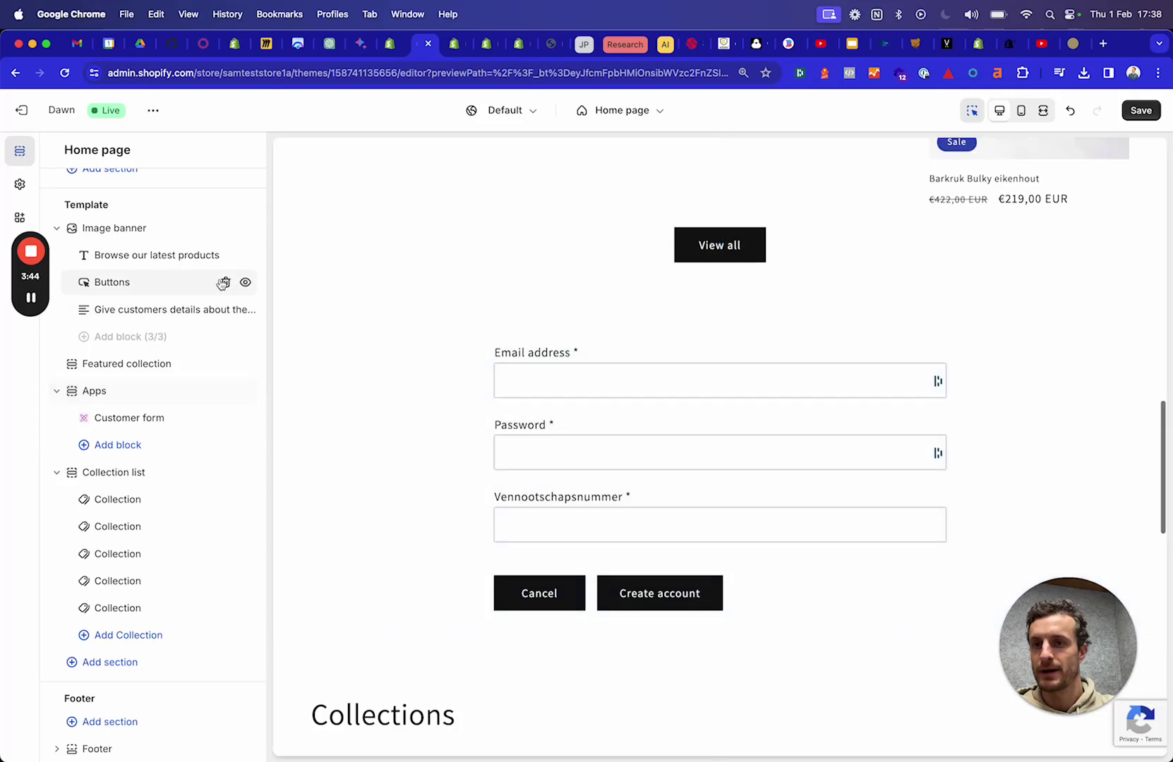
Step: Delete the Buttons block from the Dawn Image banner and add a new Buttons block in its place
left_click(225, 283)
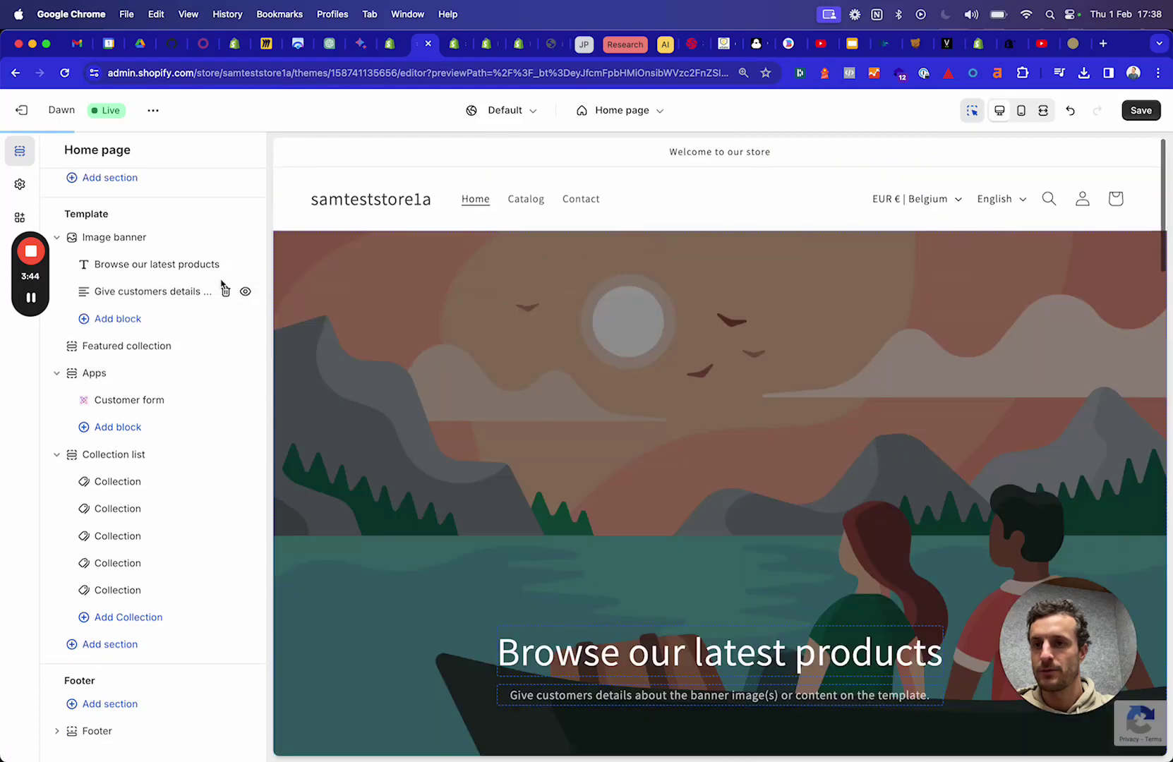
left_click(120, 321)
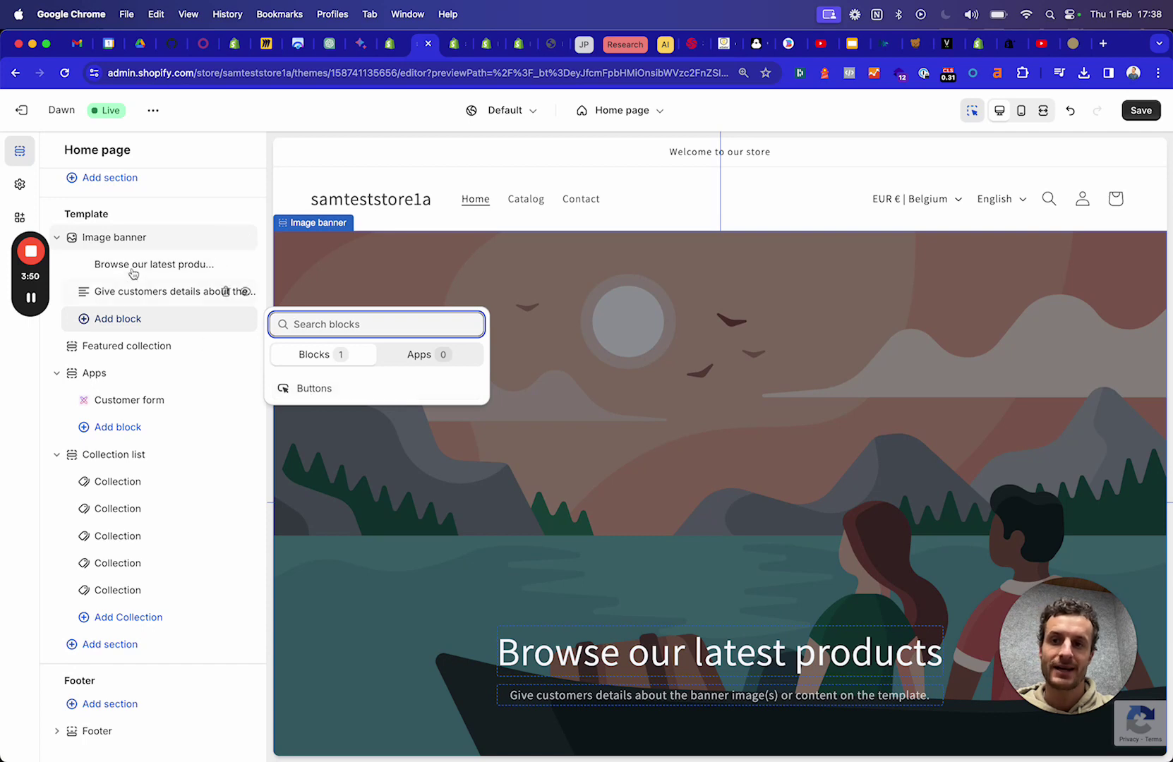
left_click(314, 389)
mouse_move(194, 395)
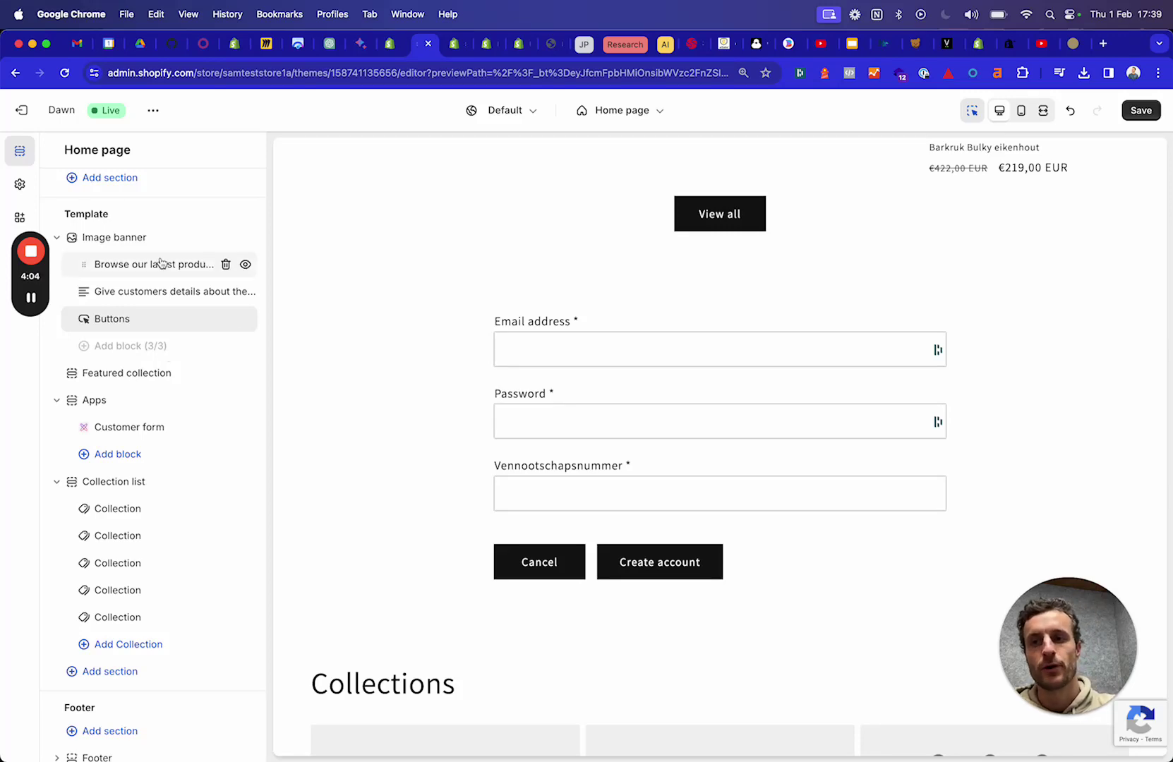
mouse_move(160, 264)
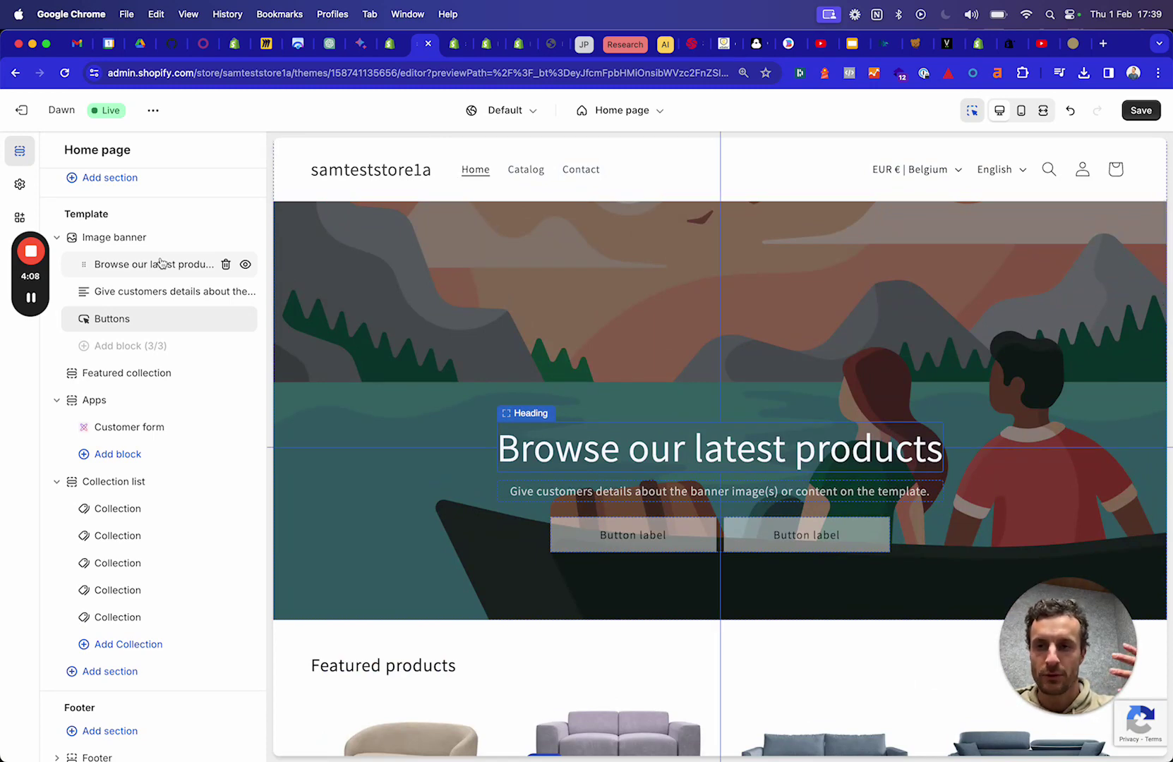
mouse_move(113, 398)
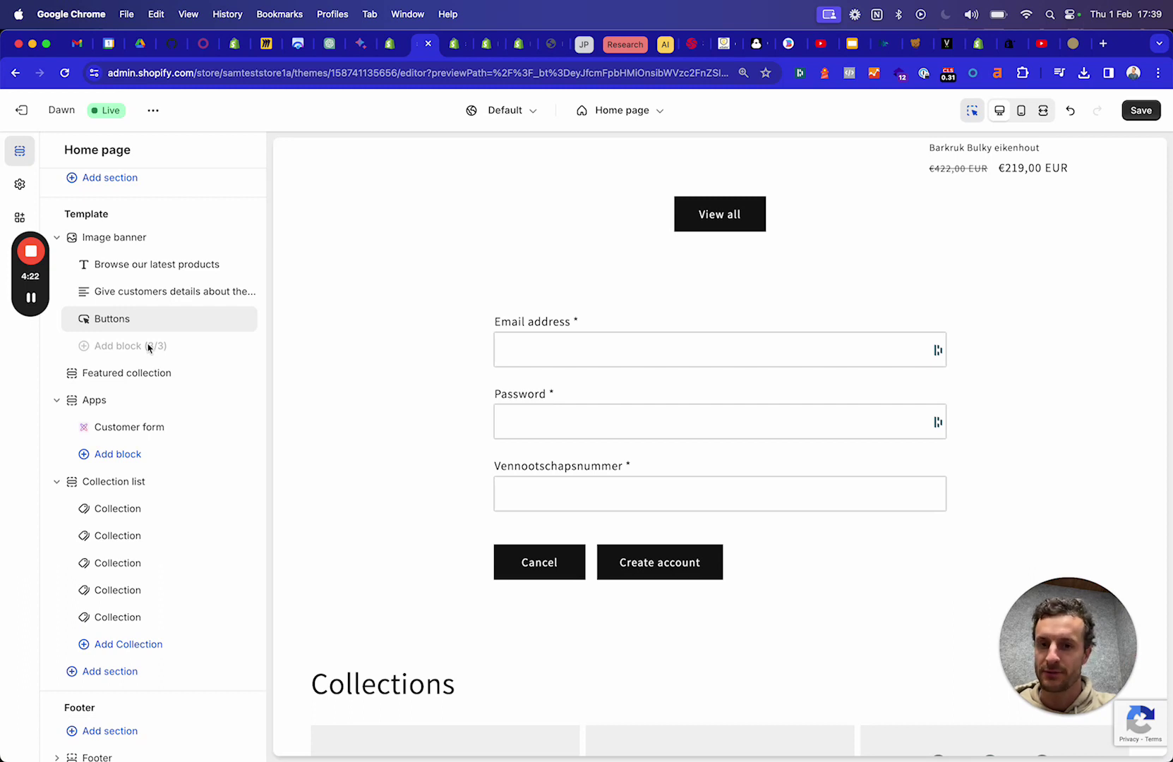
Step: Switch to the nestedblocks Reference theme editor and open its Image banner section's settings
left_click(486, 47)
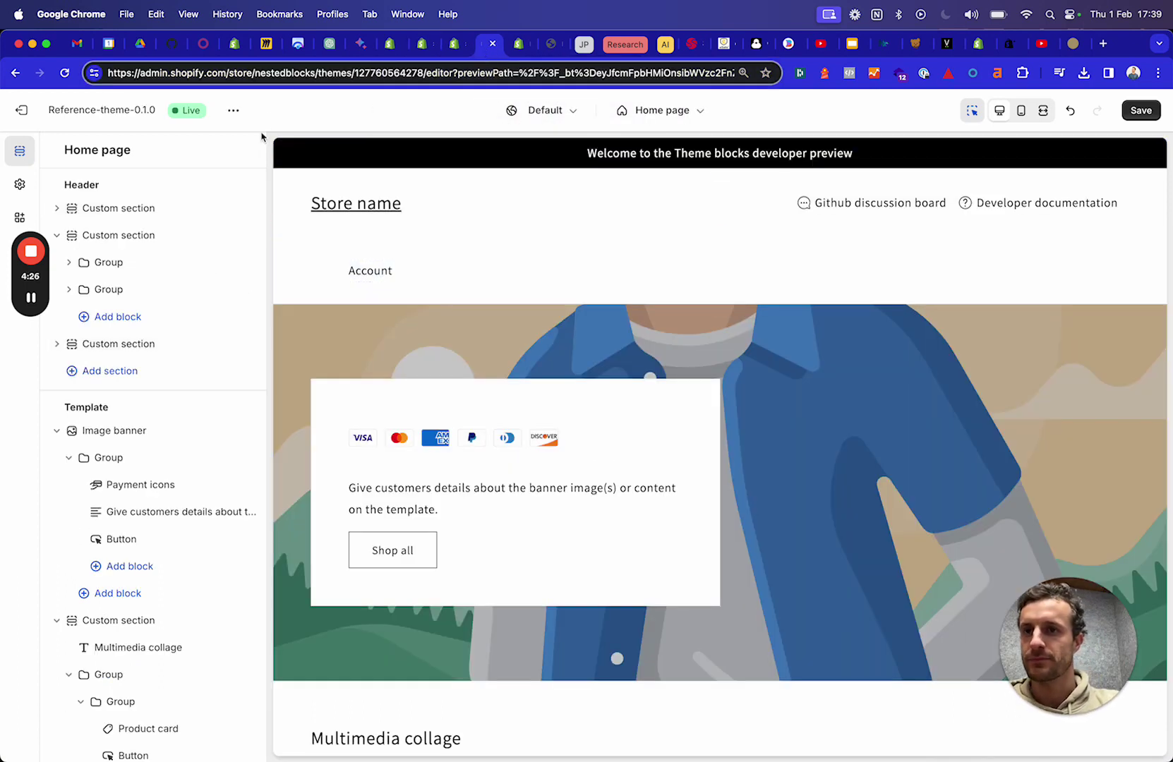
double_click(299, 71)
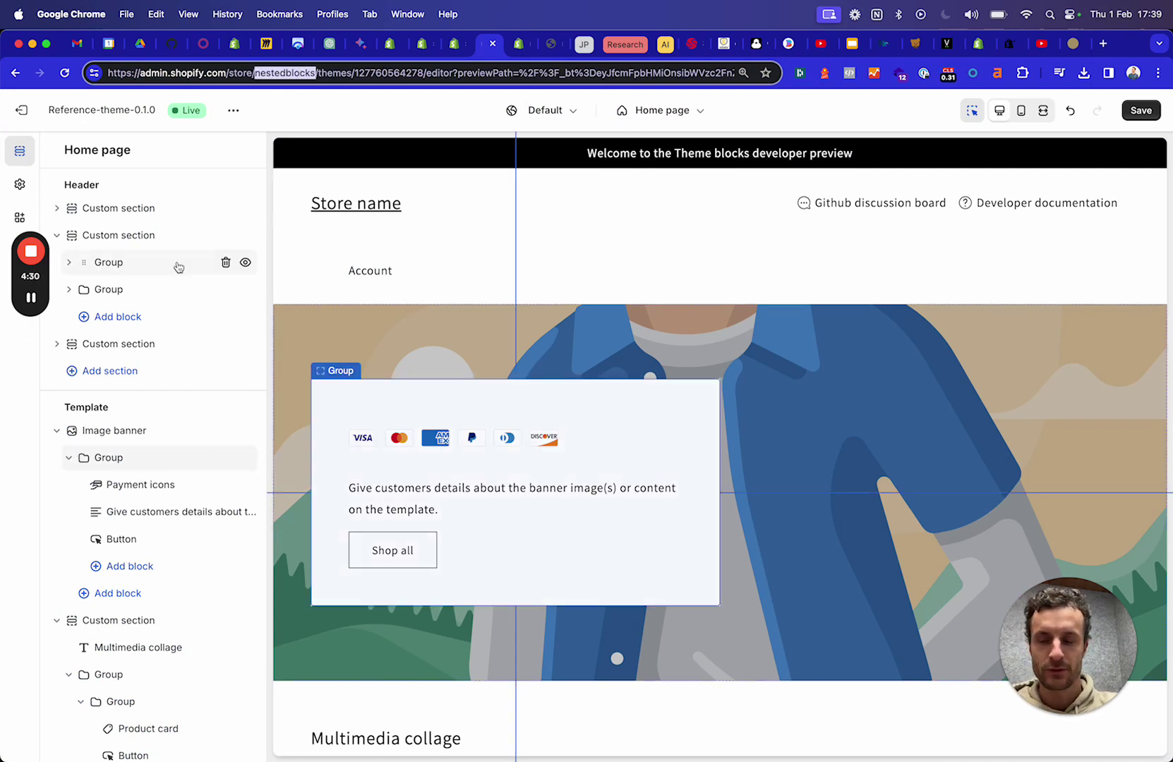
scroll(189, 428, "down", 3)
scroll(187, 428, "down", 1)
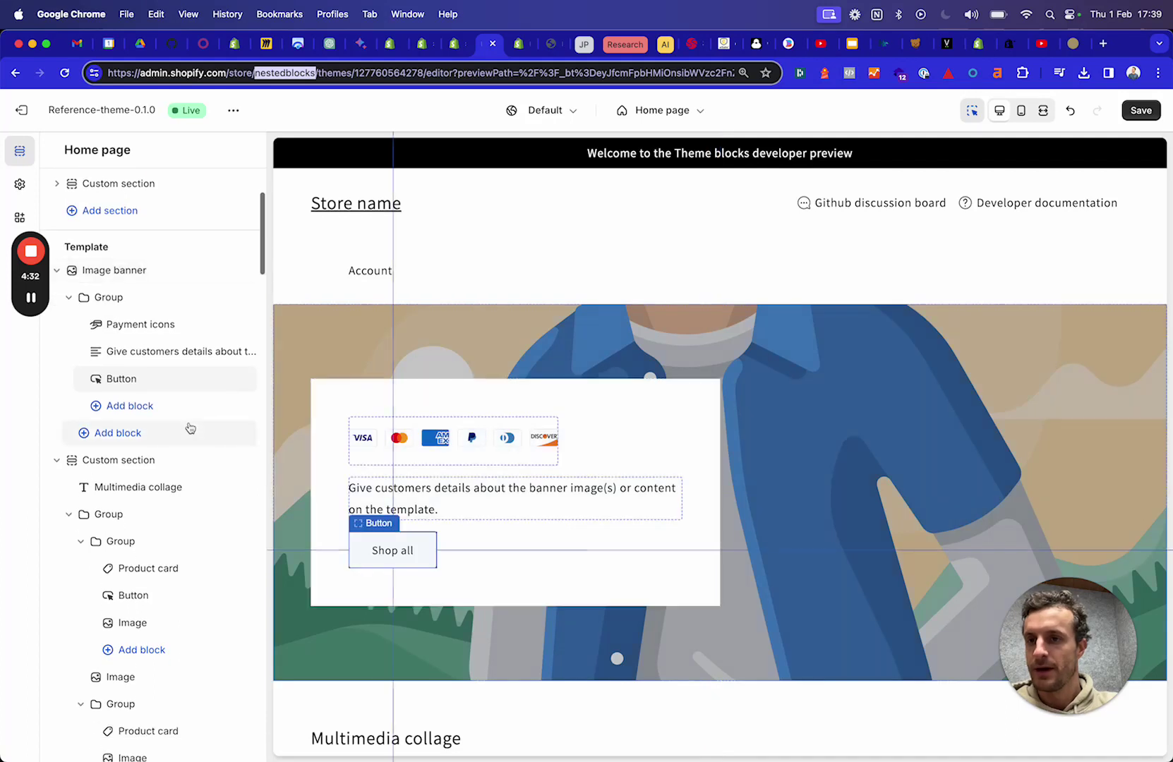
left_click(136, 270)
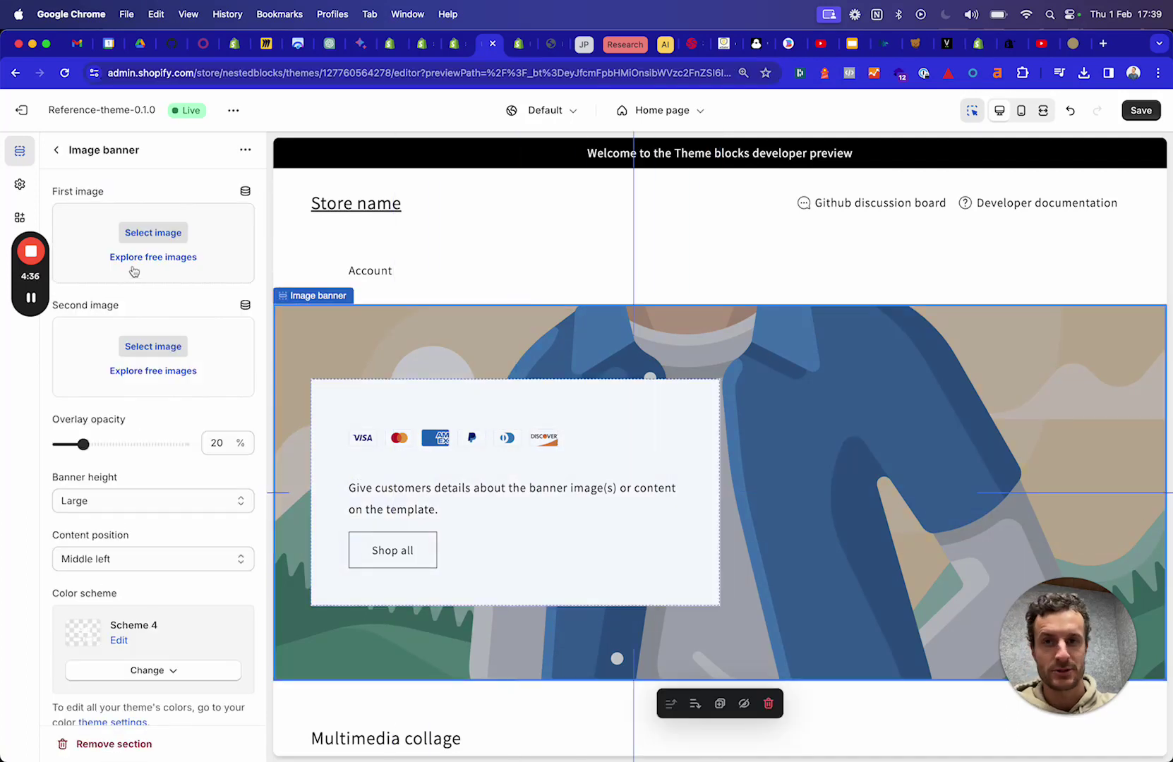
Step: Compare the Image banner with the one in the Dawn theme, and return to the Reference theme's section list
left_click(426, 44)
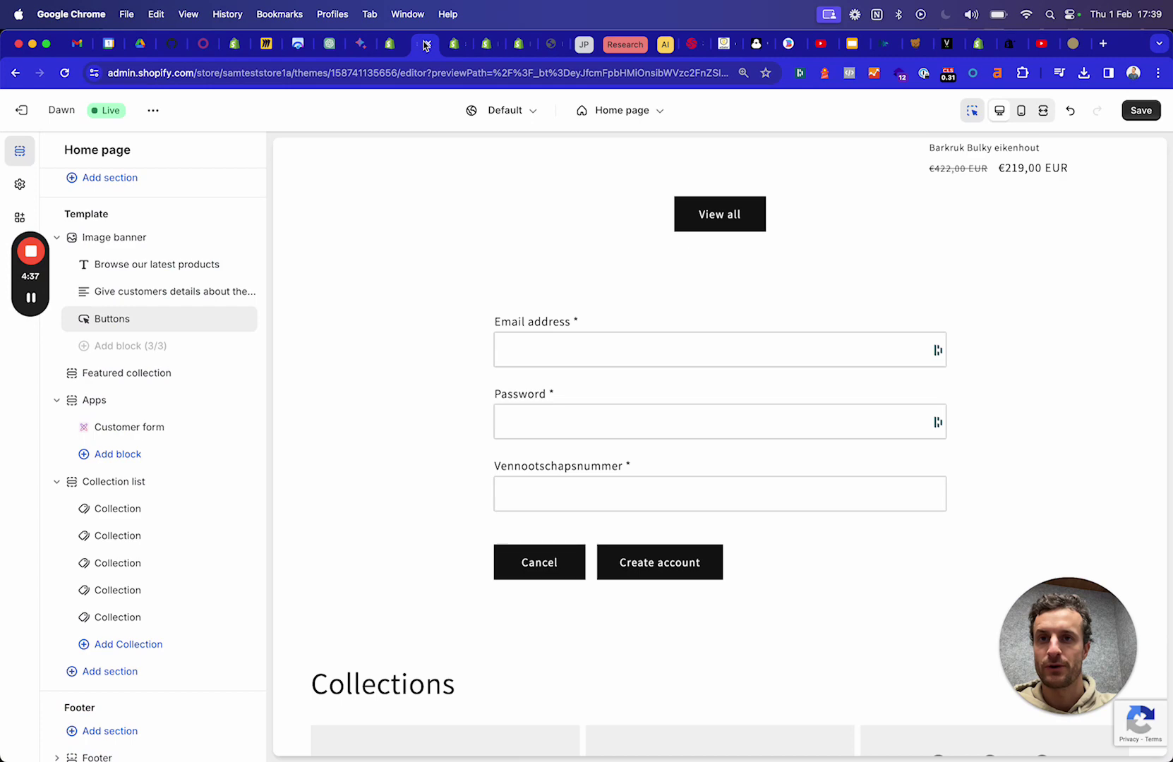
left_click(168, 242)
left_click(490, 50)
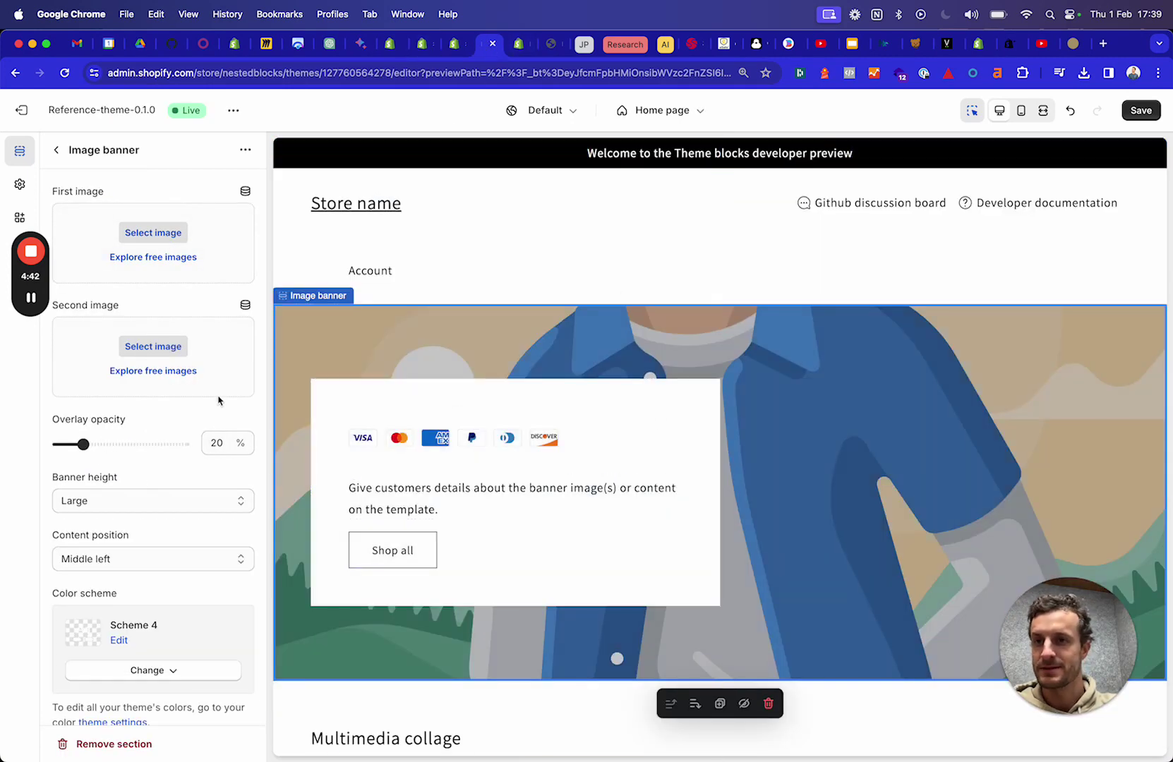
left_click(54, 153)
scroll(157, 371, "down", 1)
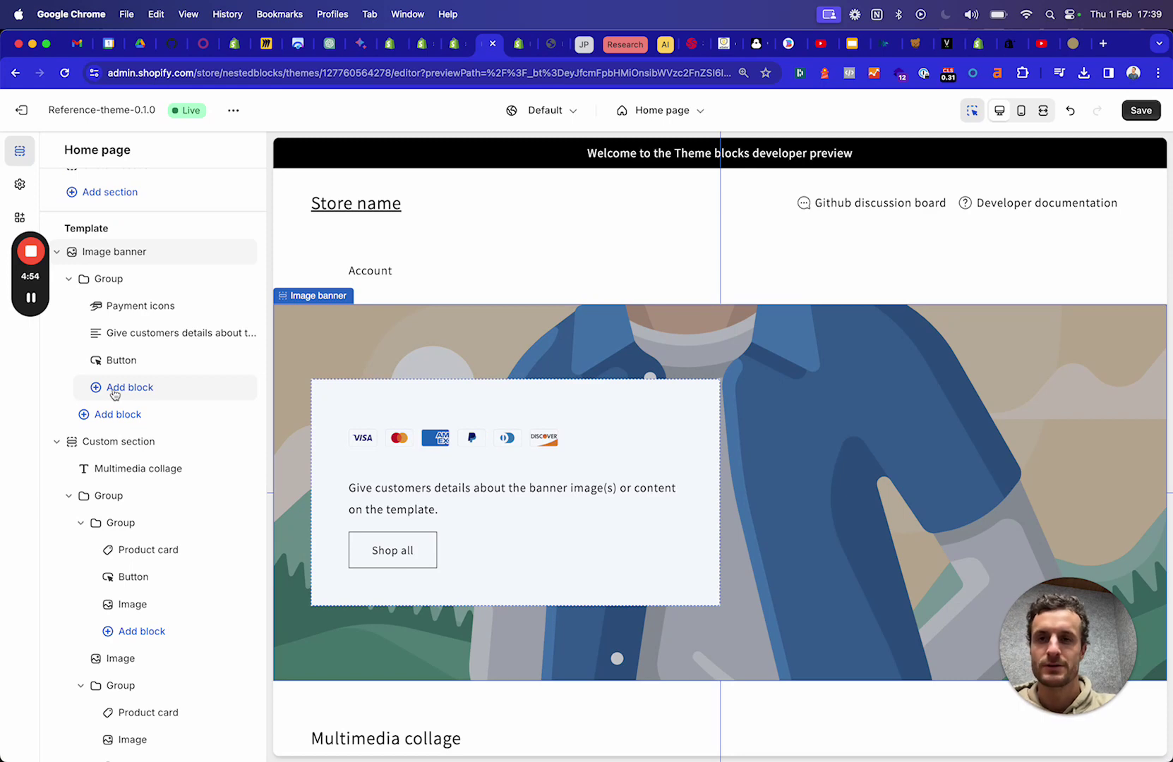
Step: Examine the Blocks folder illustration in the Theme Blocks article against the Reference theme editor
left_click(390, 44)
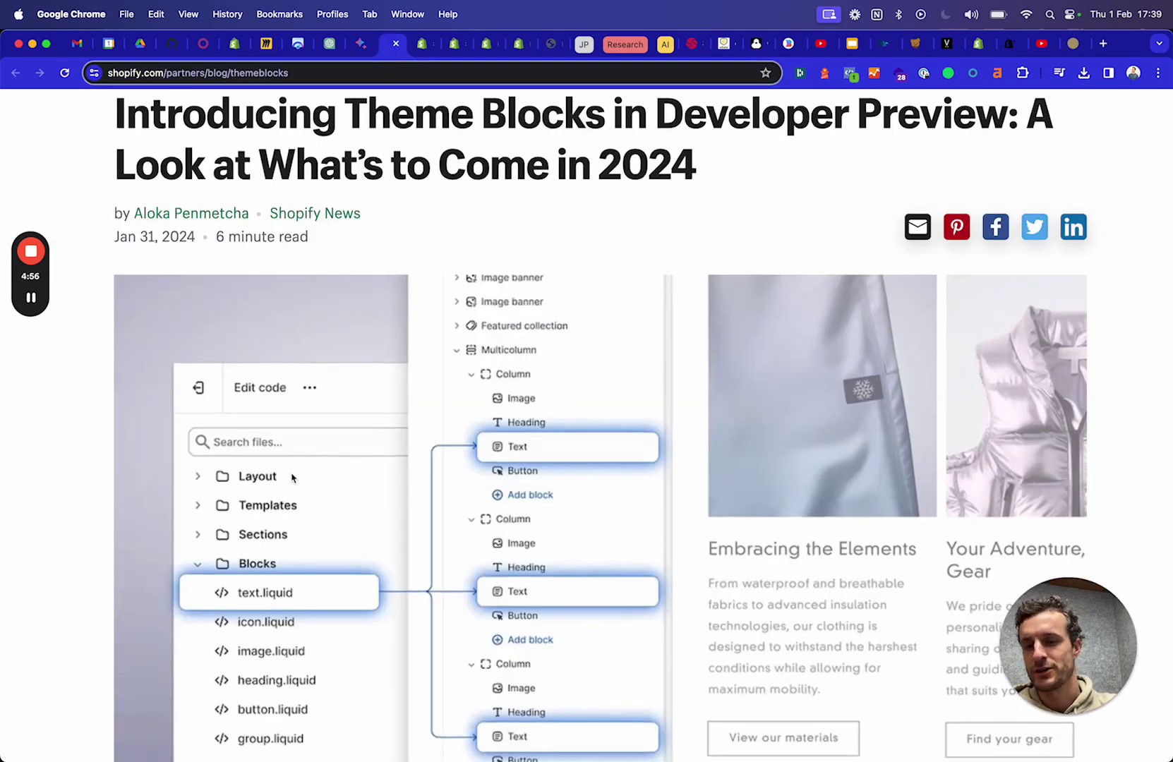
scroll(292, 477, "down", 2)
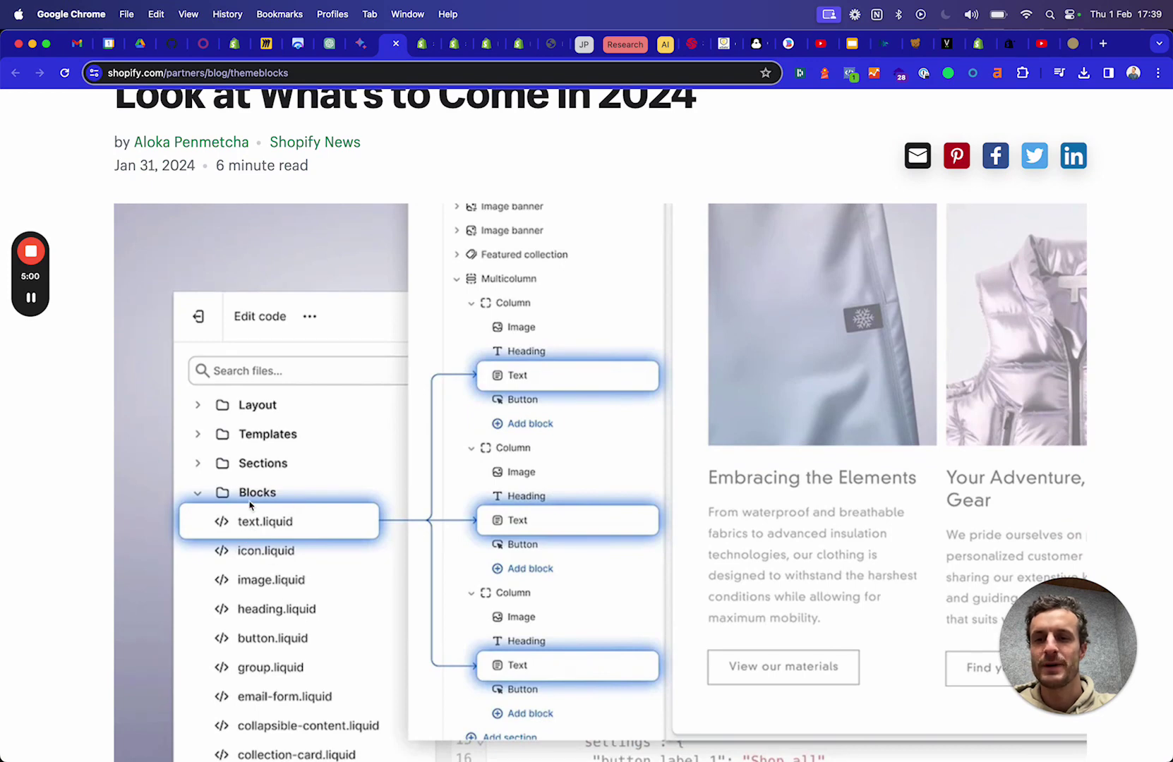
left_click(486, 52)
left_click(393, 55)
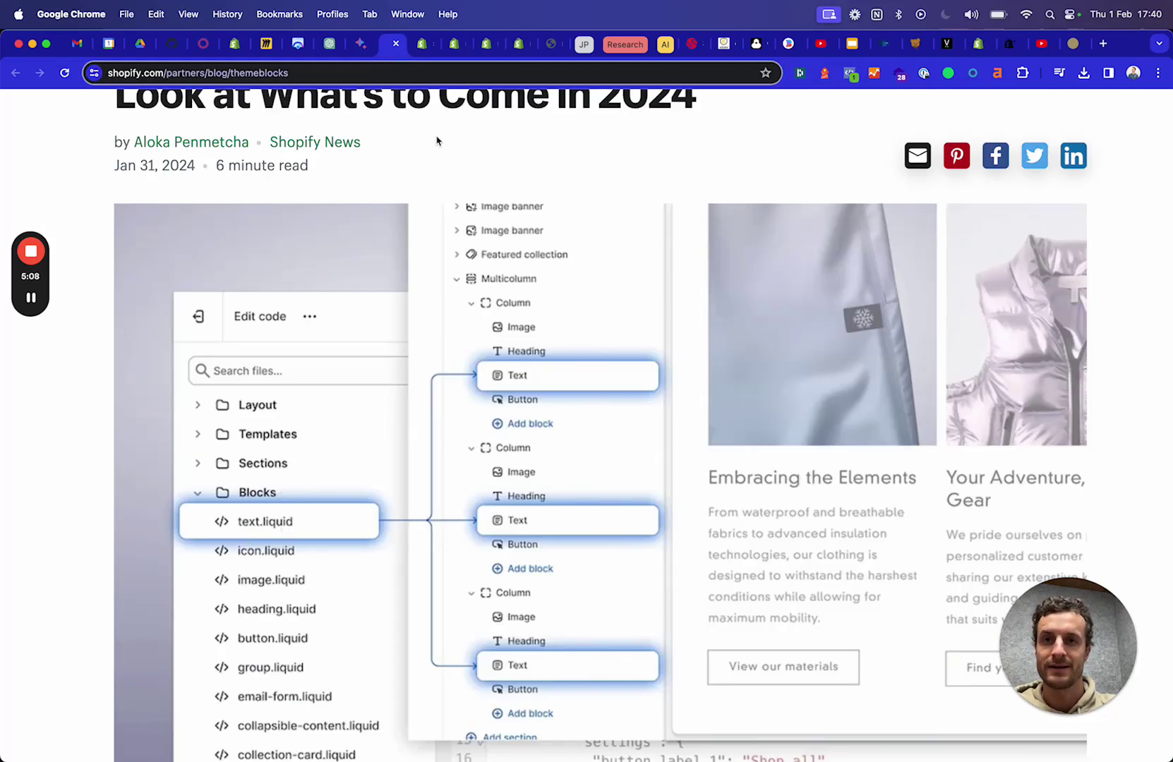
Step: Switch to the Reference theme editor and look through the block types available for the Group inside the Image banner
left_click(486, 47)
left_click(212, 443)
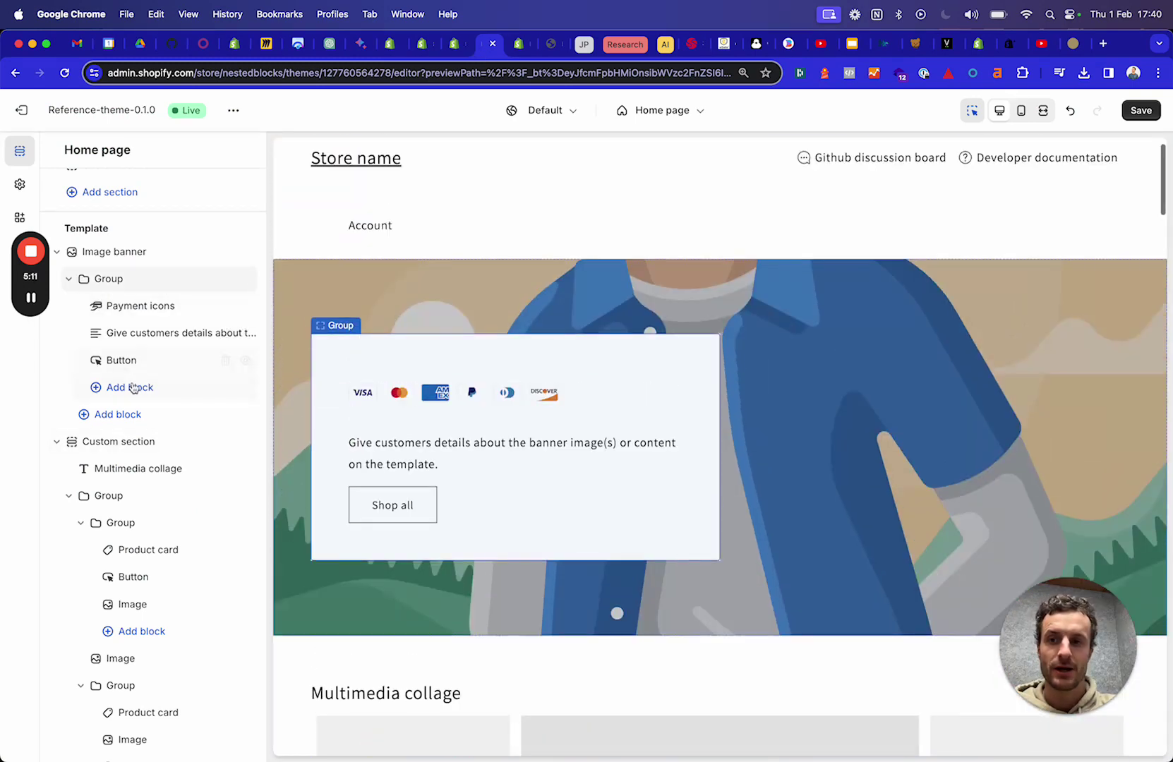
left_click(130, 387)
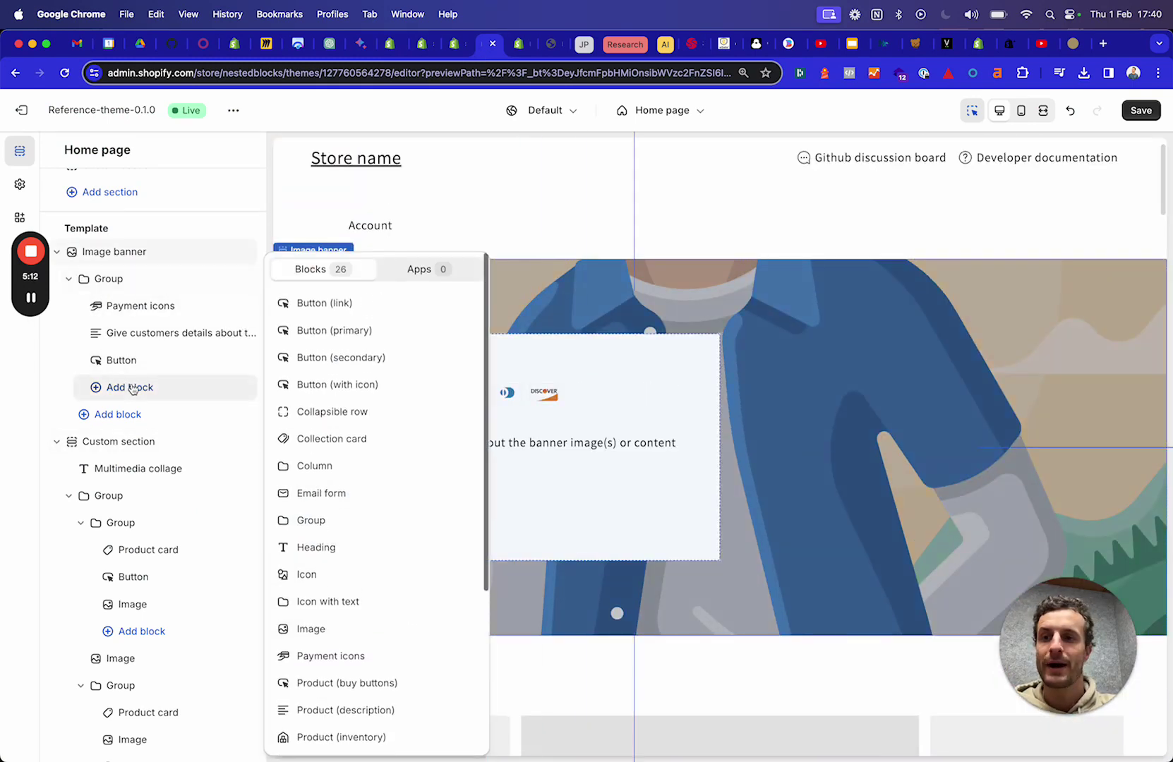
scroll(417, 418, "down", 5)
scroll(414, 419, "up", 4)
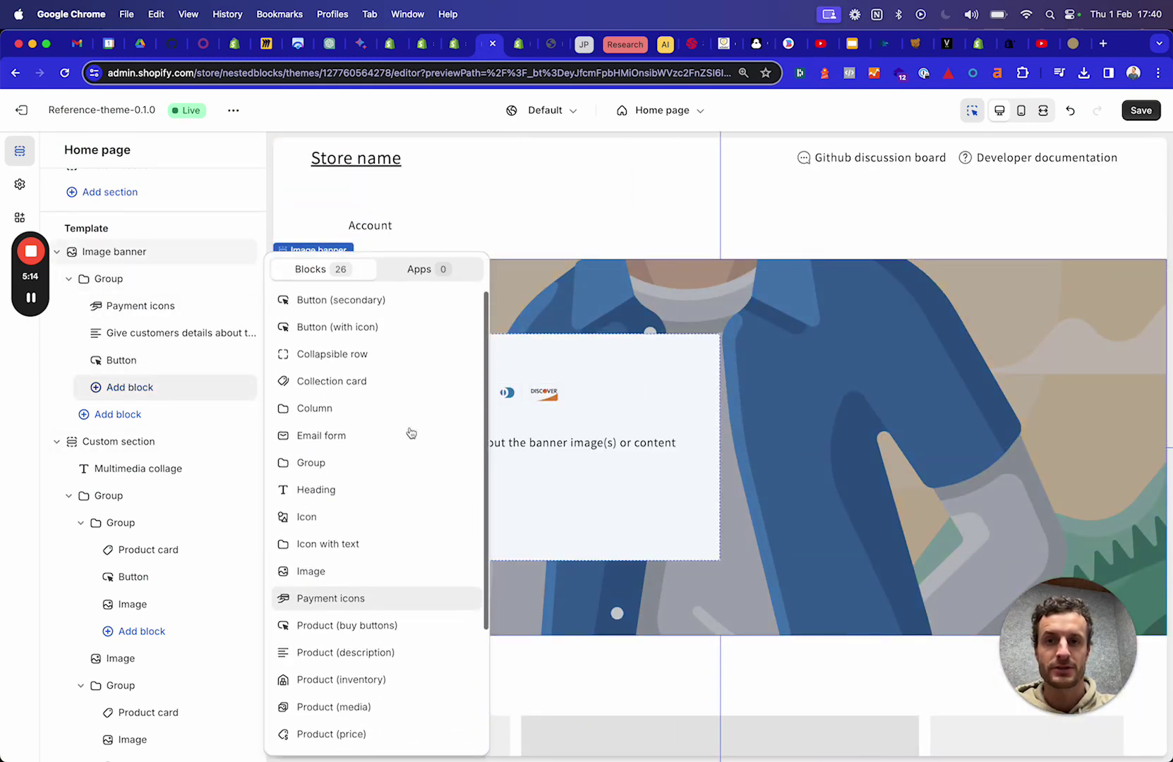
scroll(413, 419, "down", 5)
scroll(410, 432, "down", 2)
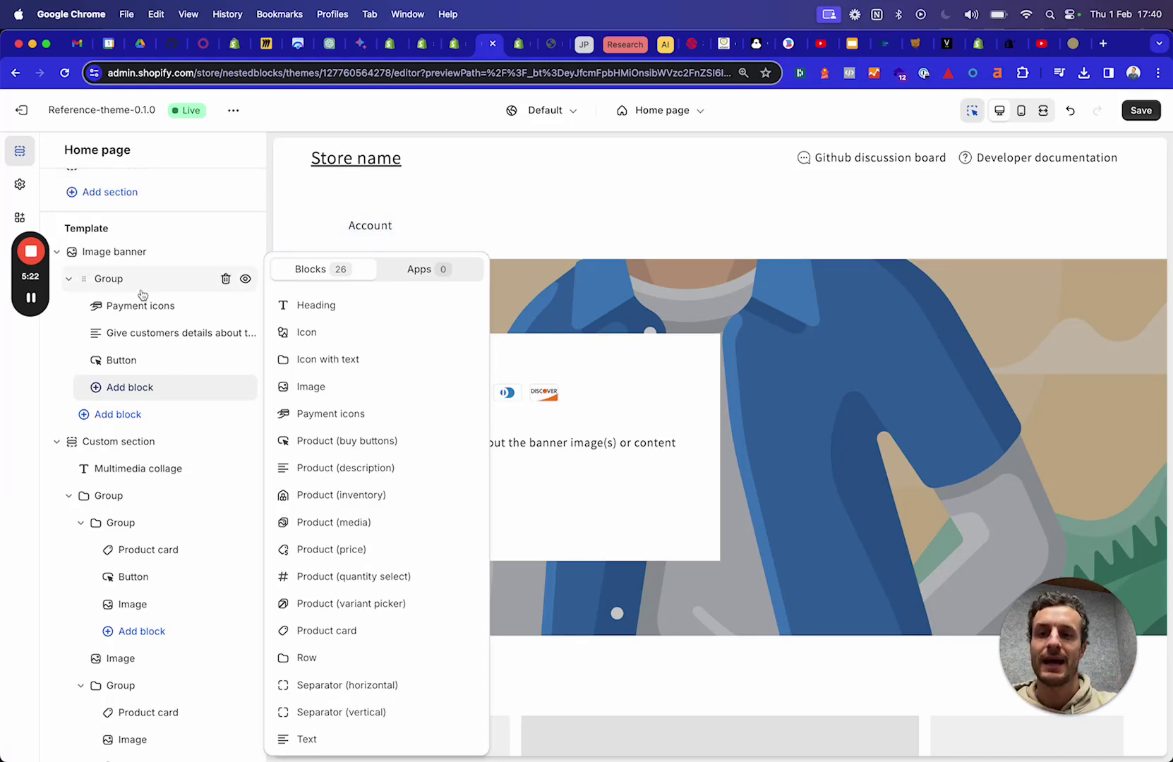
left_click(140, 256)
left_click(57, 150)
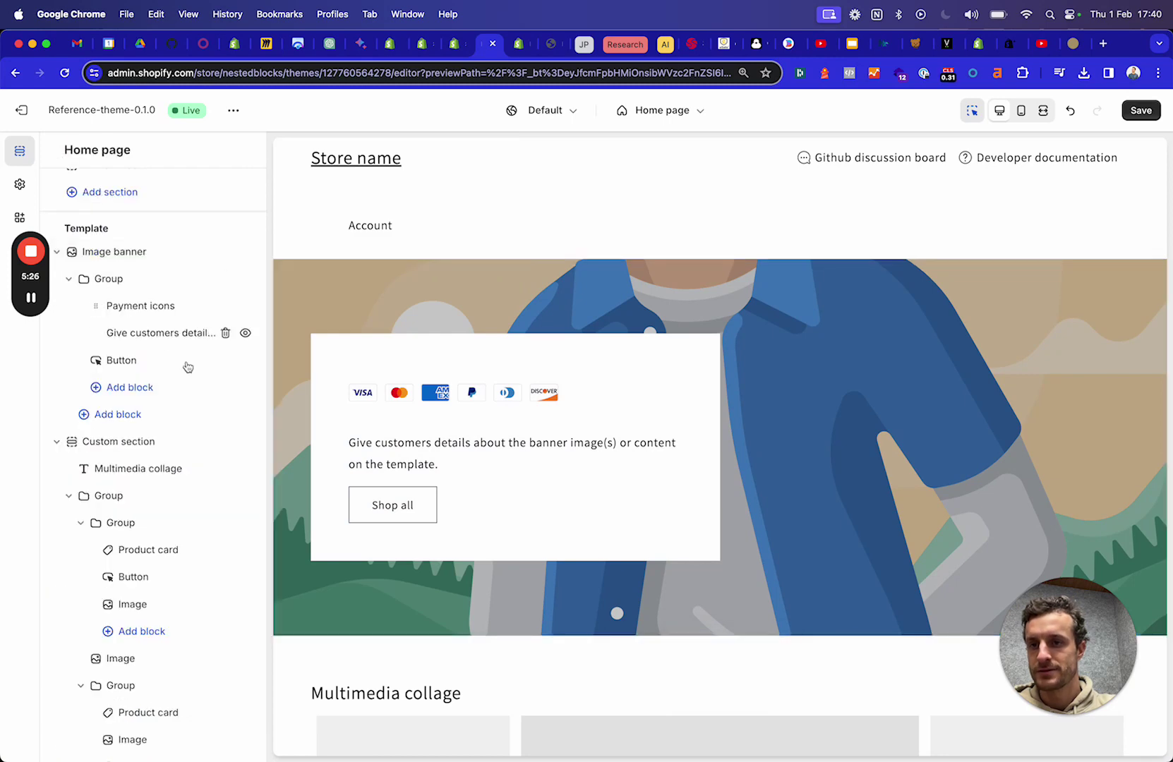
Step: Add a Button (secondary) block to the Group inside the Image banner and return to the section list
left_click(138, 387)
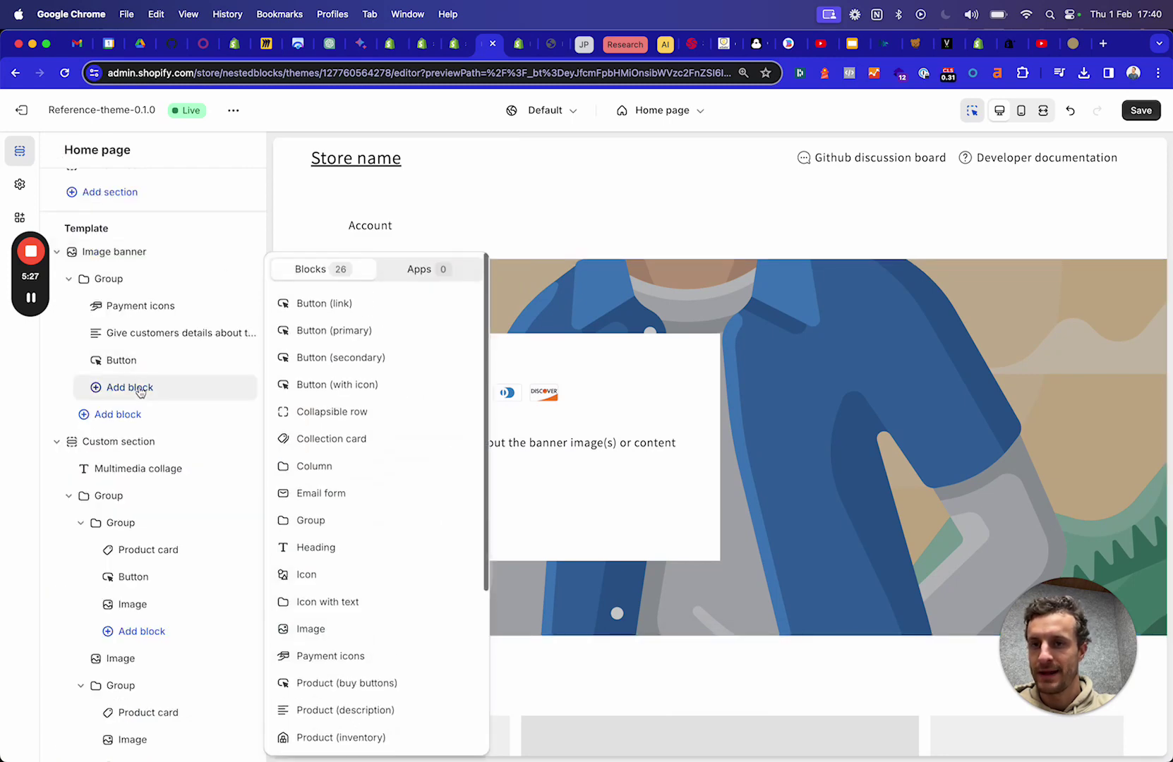
left_click(357, 364)
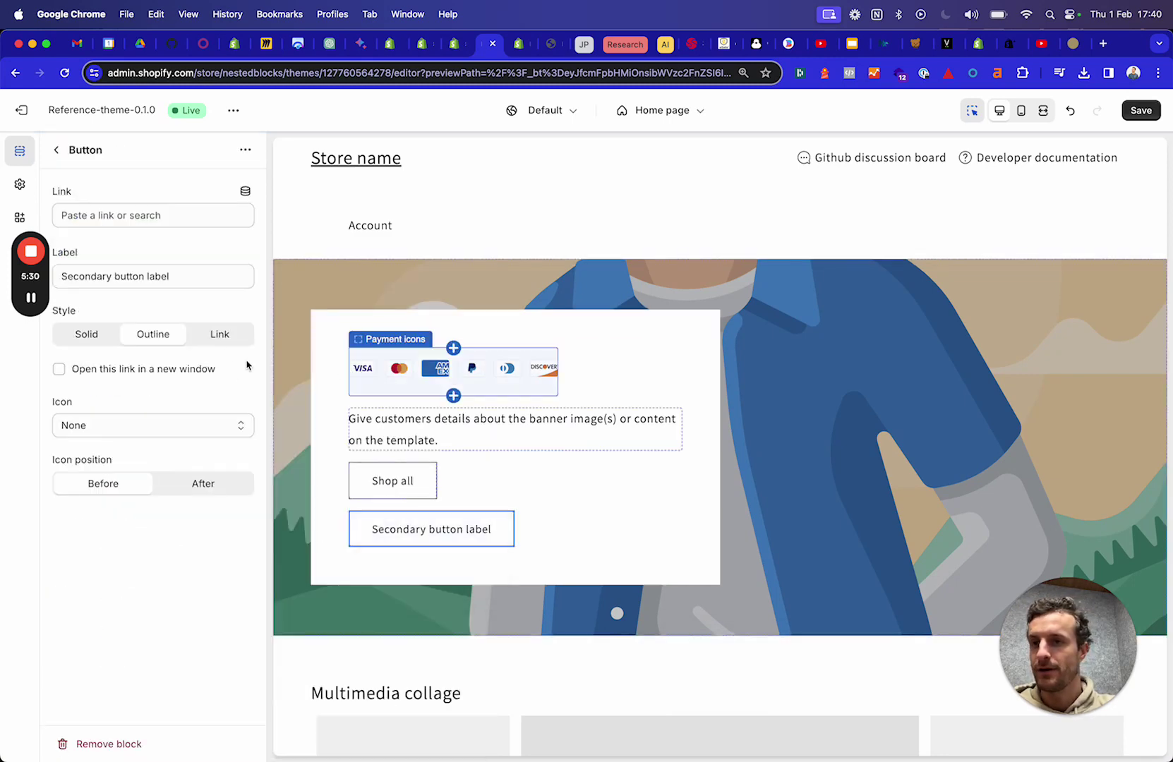
left_click(56, 149)
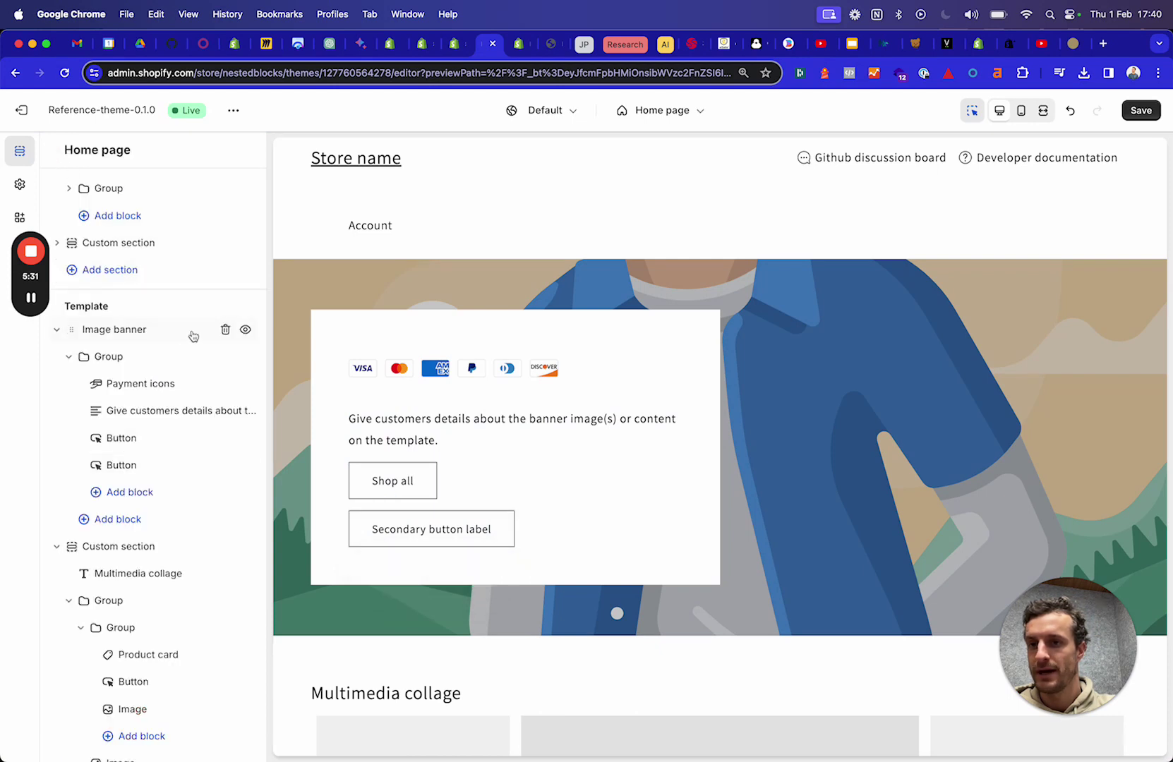
Step: Add a Heading block and an Icon block to the same Image banner Group, below the two buttons
left_click(134, 493)
left_click(325, 550)
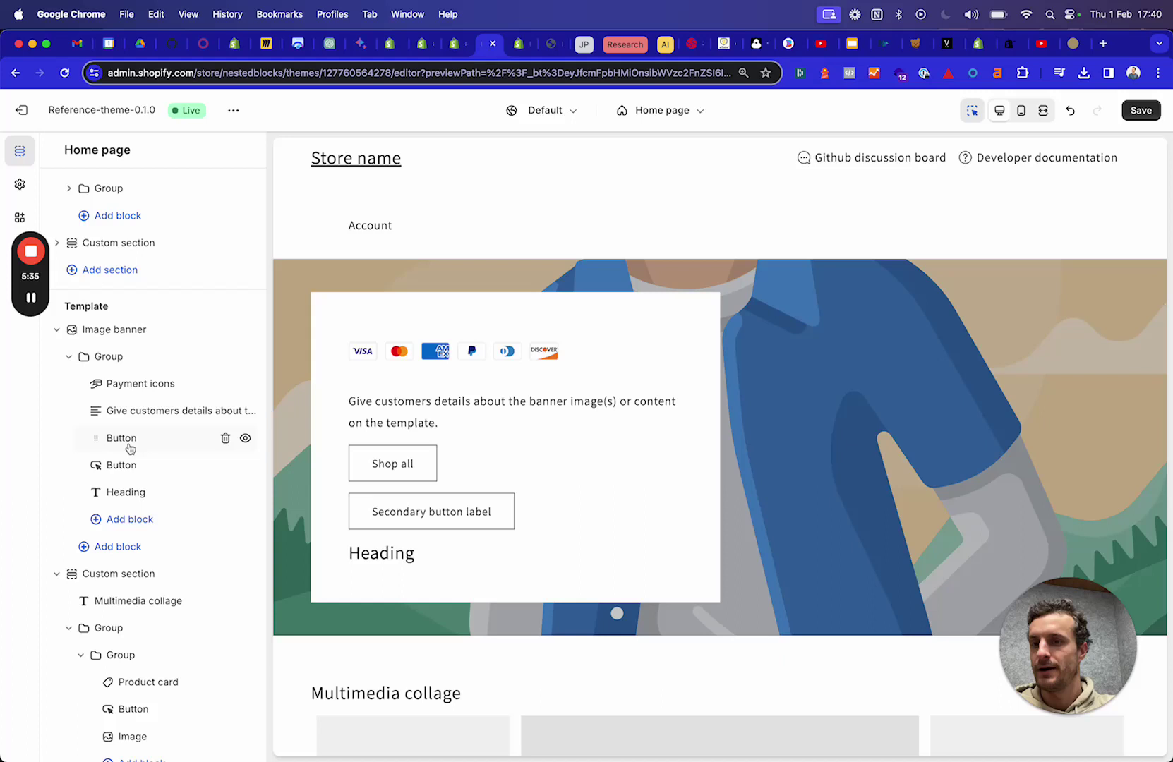
left_click(126, 519)
left_click(314, 580)
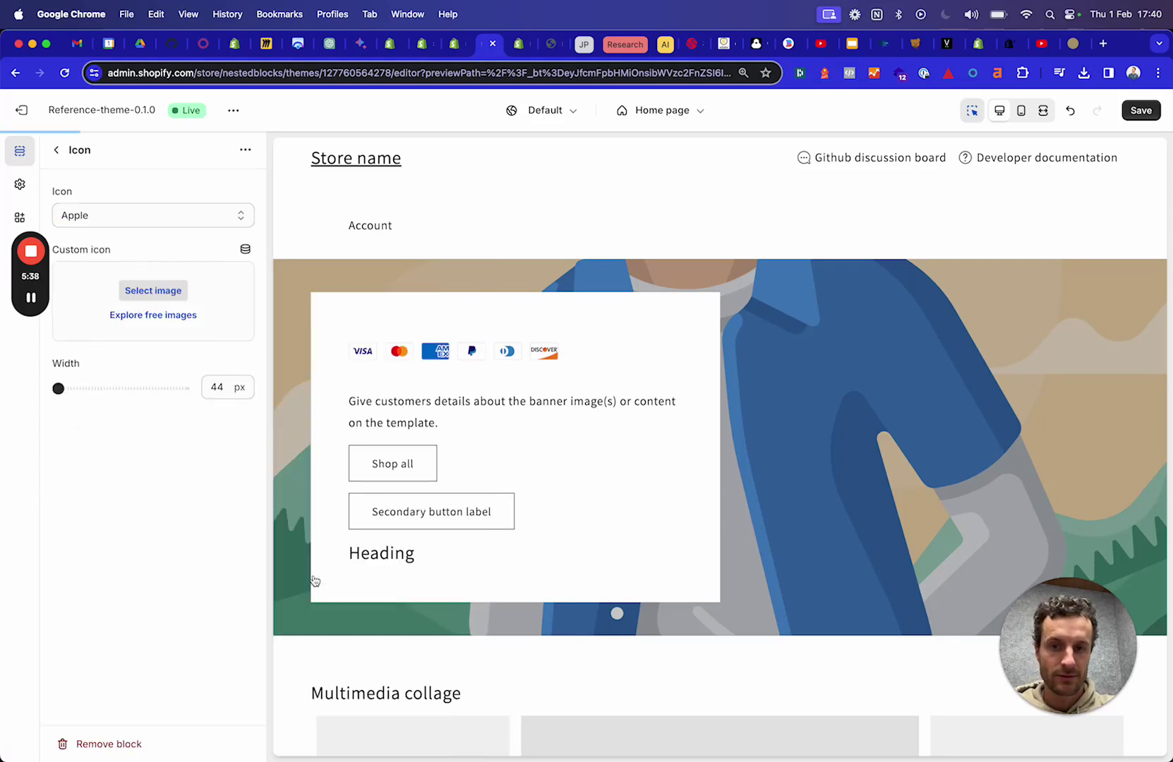
left_click(57, 150)
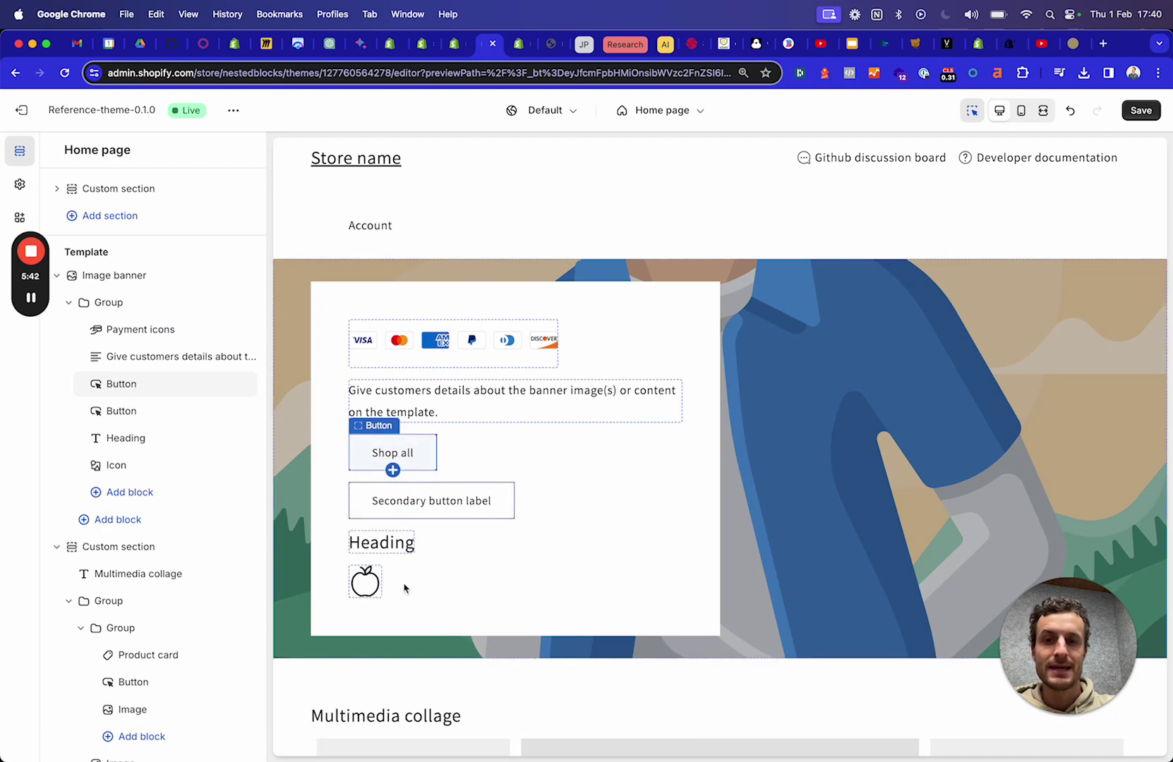
Step: Compare the Reference theme's nested block structure with the Image banner in the Dawn theme editor, and return to the Reference theme
left_click_drag(178, 414, 132, 381)
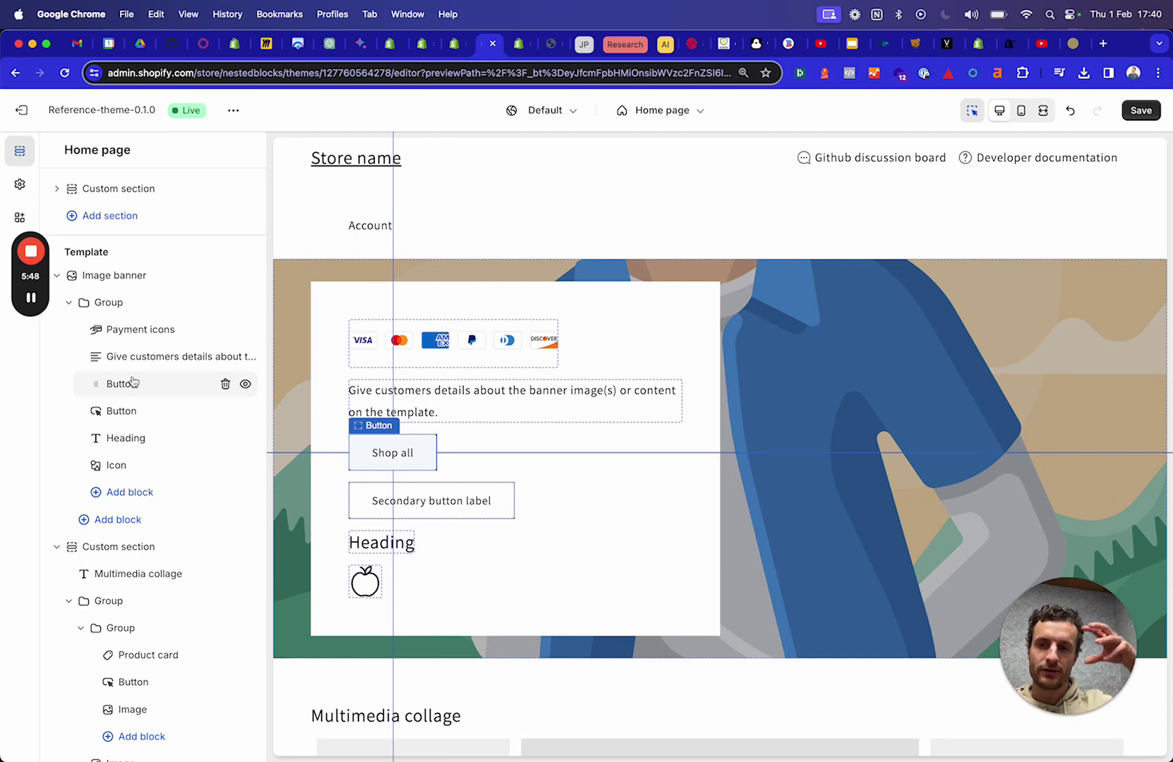
scroll(134, 385, "down", 3)
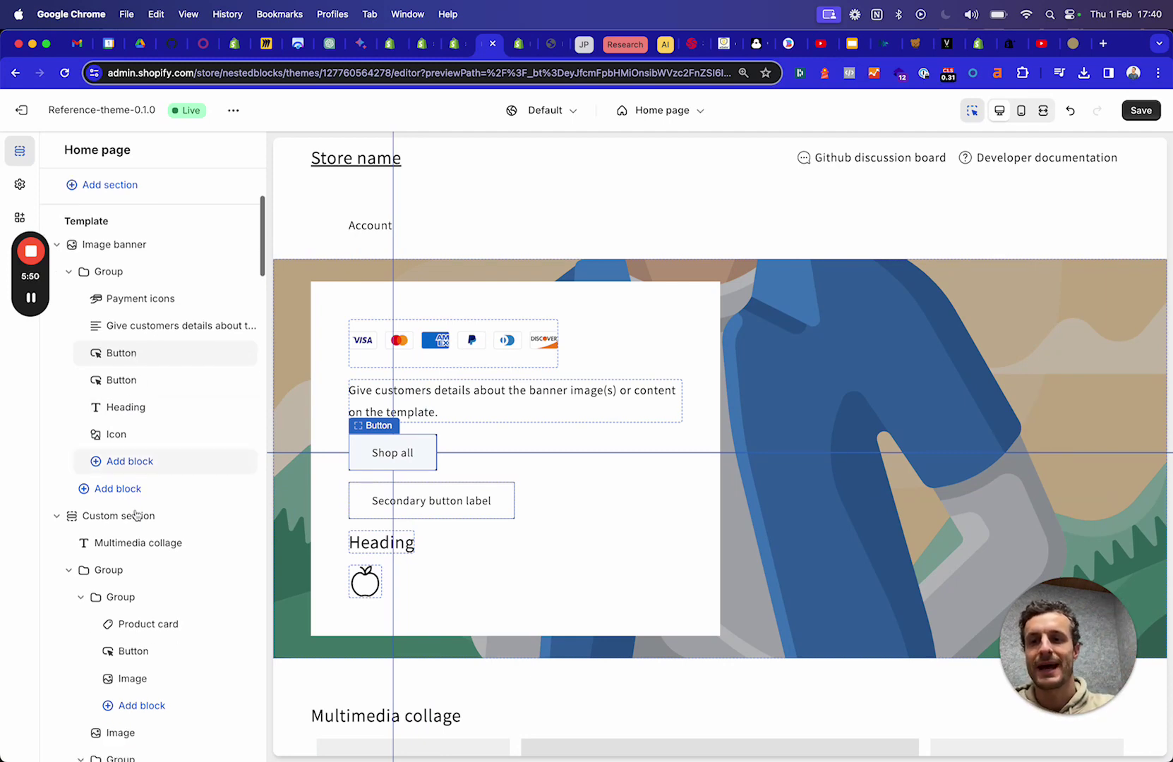
scroll(140, 387, "down", 2)
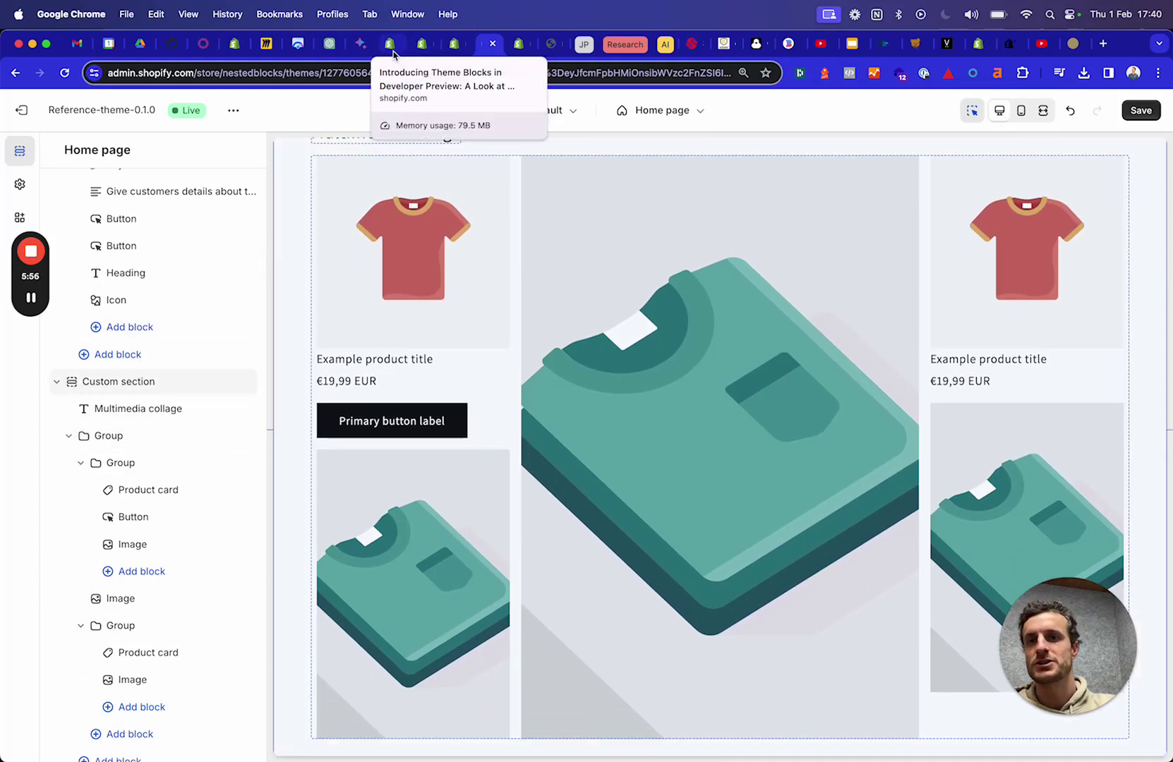
left_click(393, 54)
left_click(416, 48)
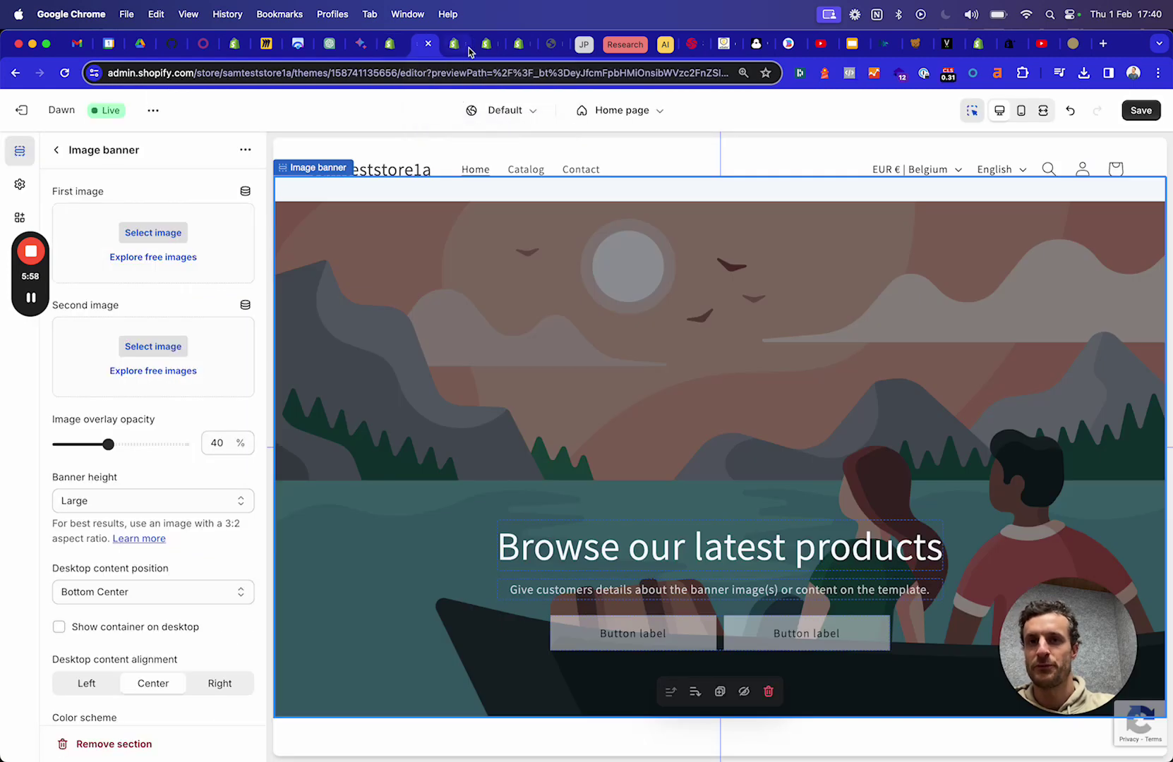
left_click(485, 46)
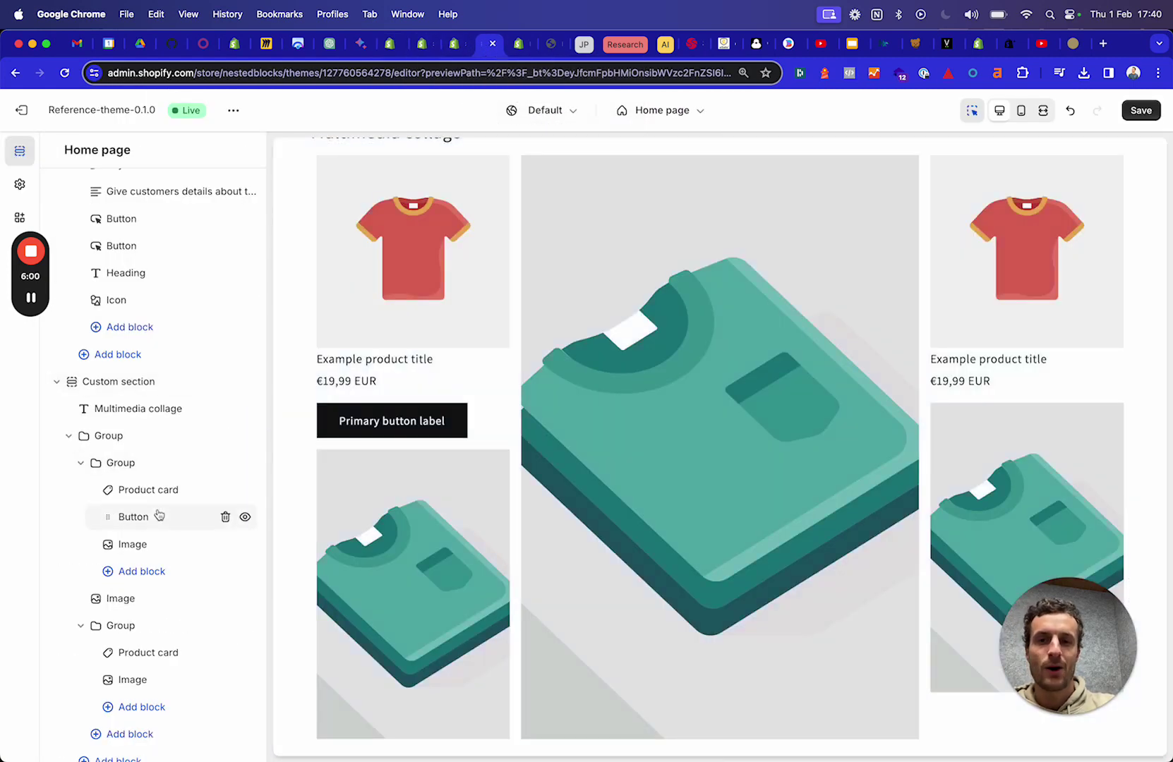
Step: View the settings of the Custom section below the Image banner, and return to the section list
scroll(159, 515, "down", 1)
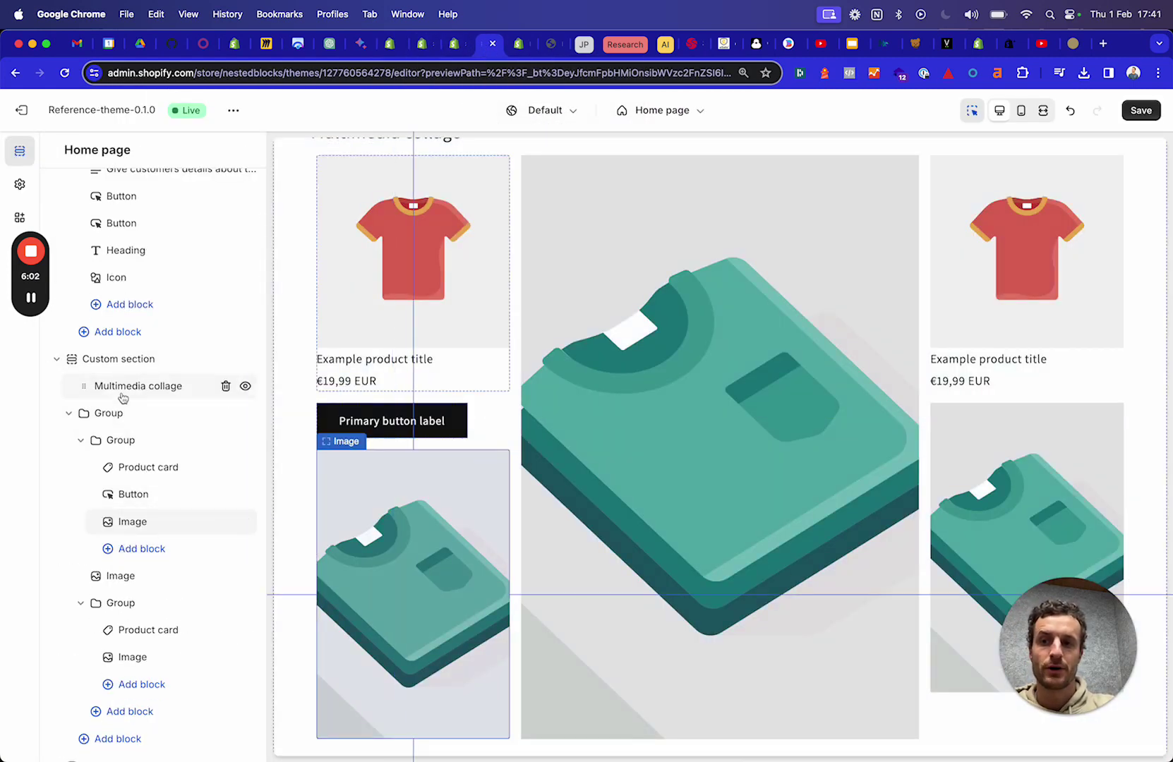
left_click(138, 360)
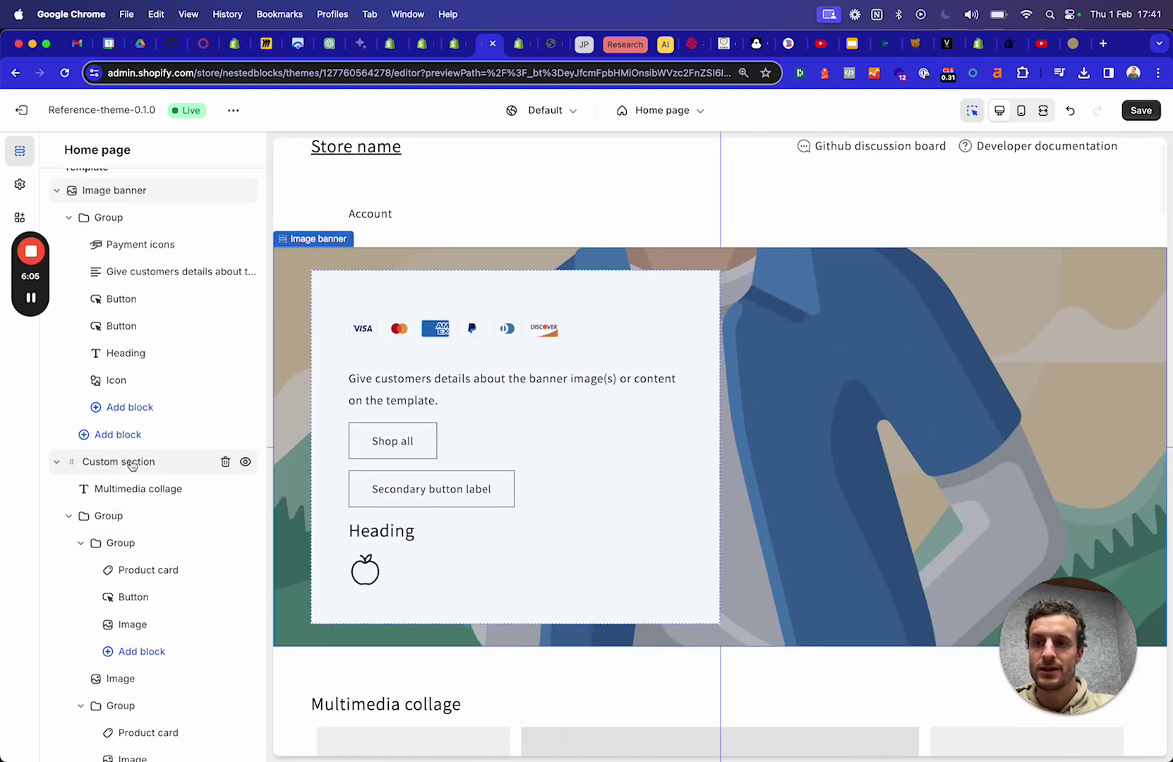
left_click(136, 462)
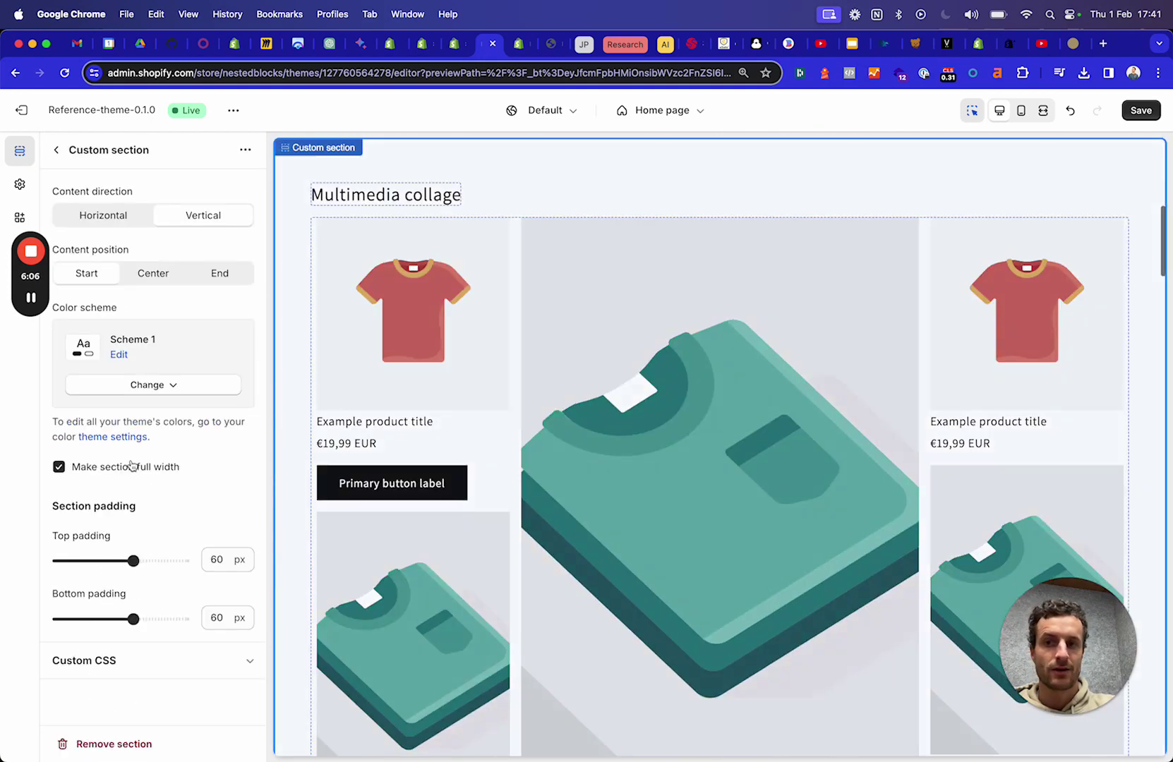
left_click(56, 149)
scroll(176, 521, "down", 2)
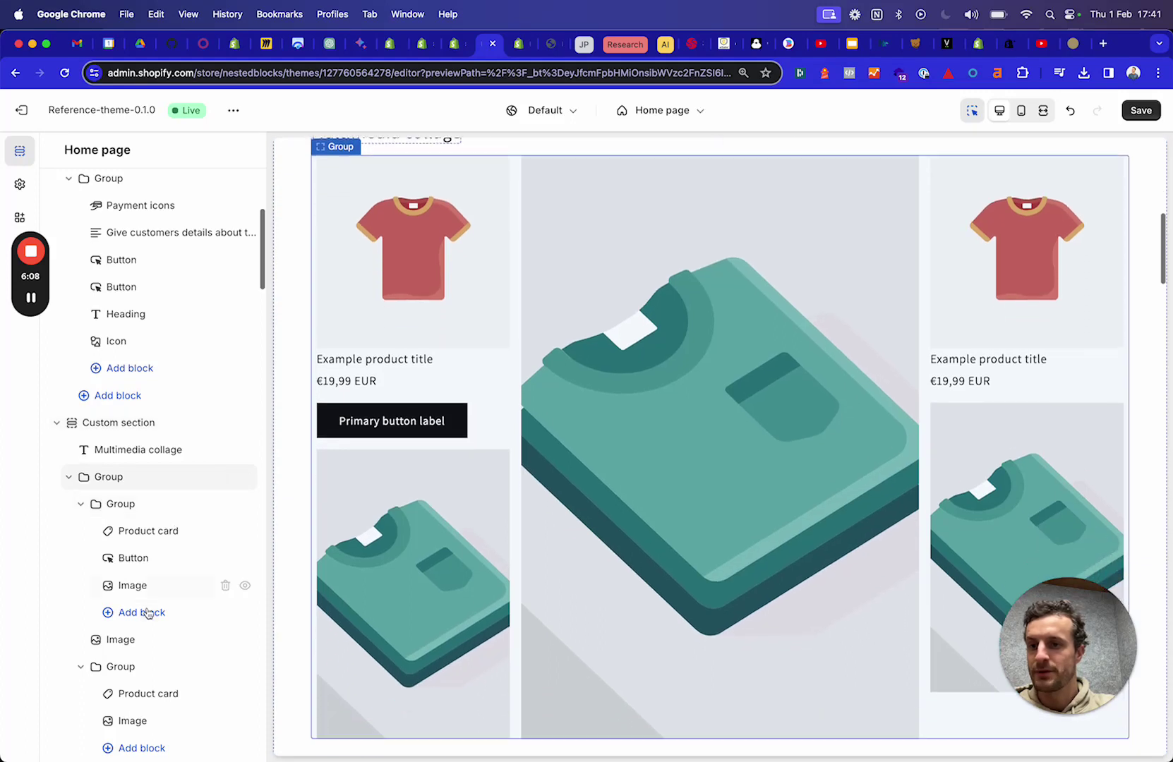
Step: Browse the block types available for the first nested Group in the Custom section, and dismiss the list without adding any
left_click(146, 613)
scroll(367, 536, "down", 2)
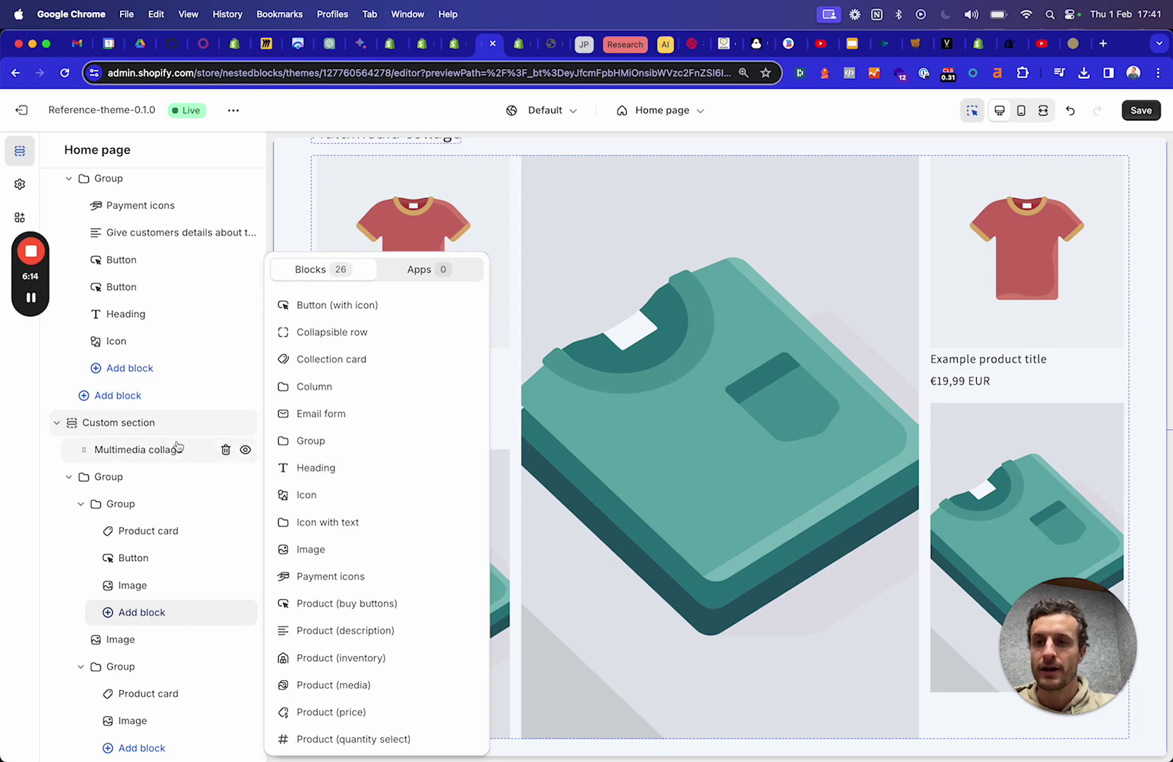
scroll(175, 446, "up", 1)
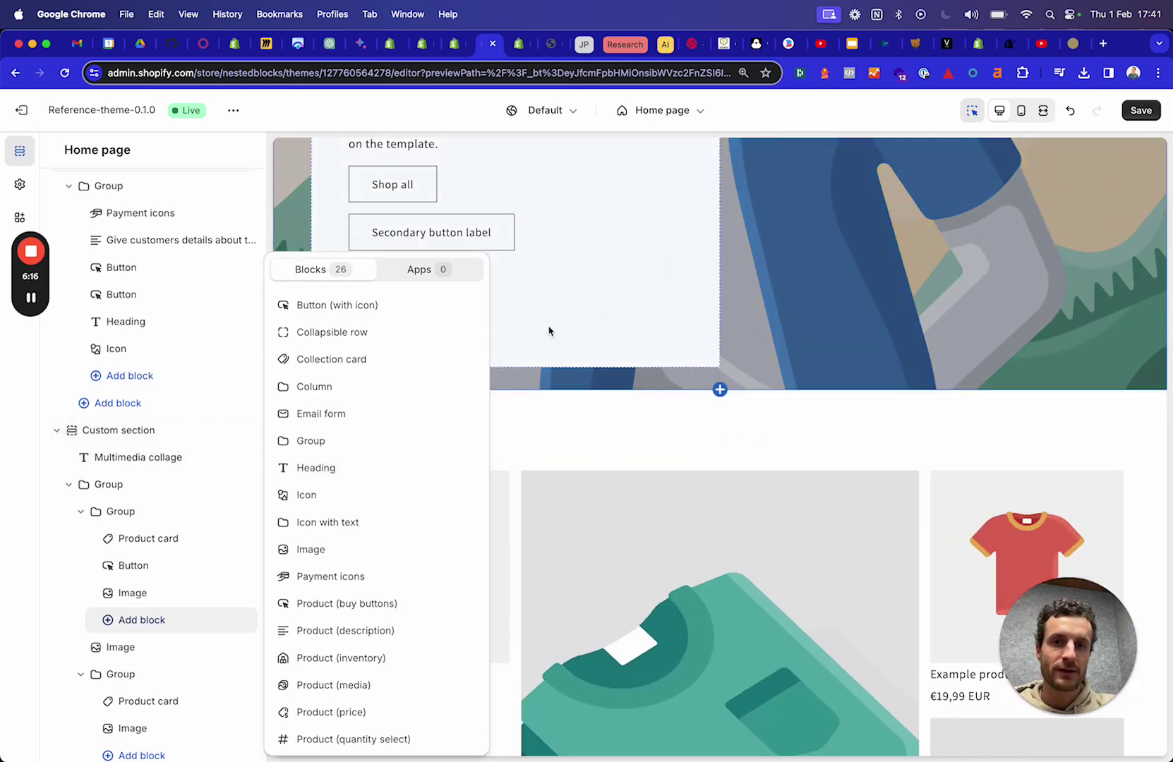
left_click(300, 115)
left_click(480, 321)
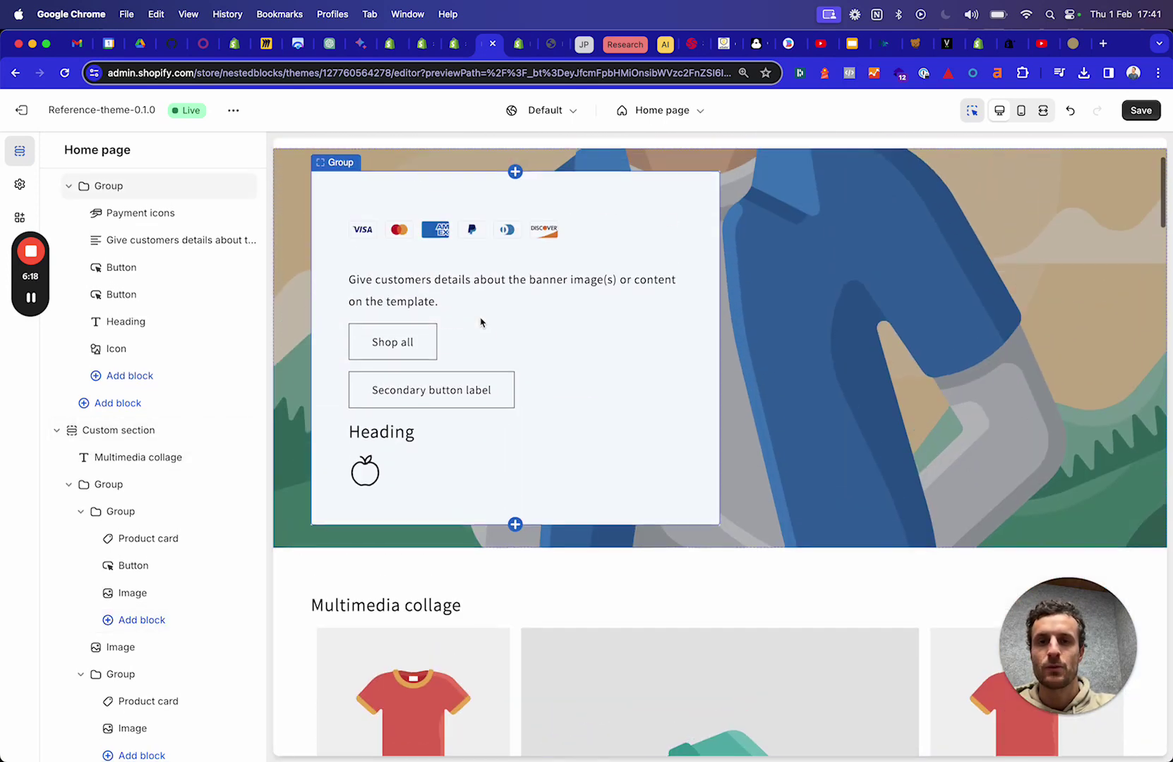
Step: Examine the Multimedia collage and its nested groups, reopen the Custom section's settings, and return to the section list
left_click(427, 382)
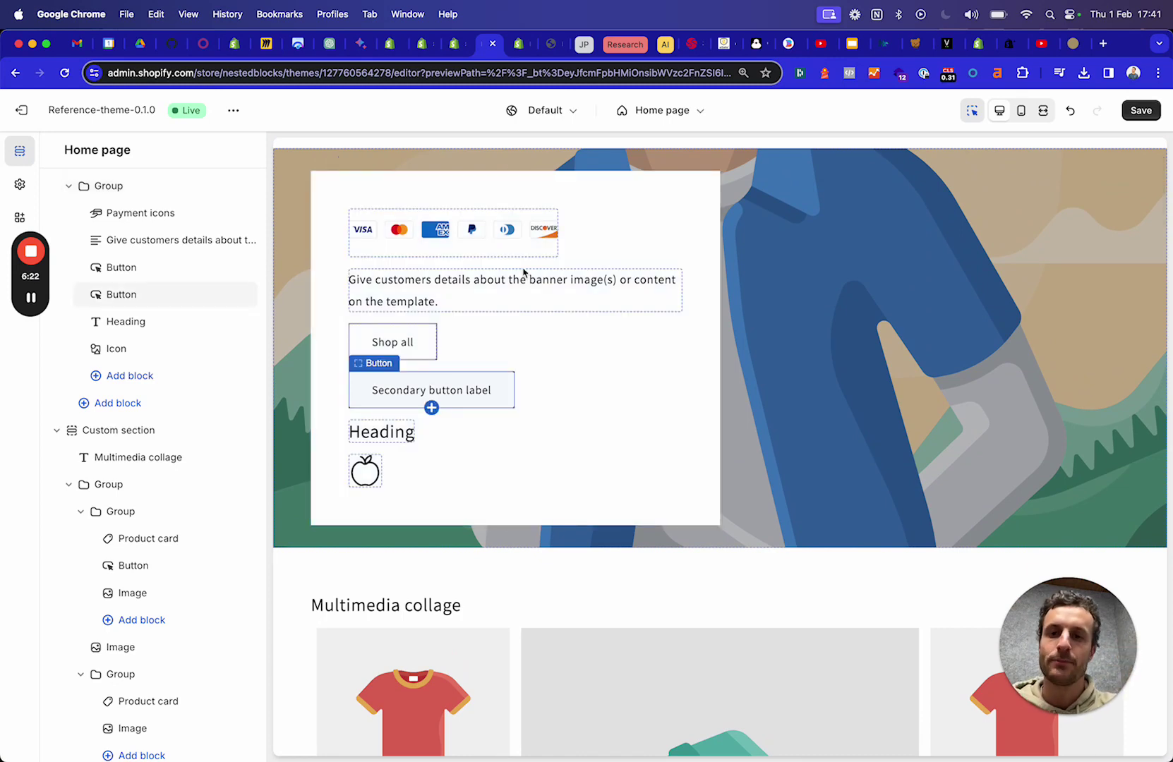
left_click(324, 353)
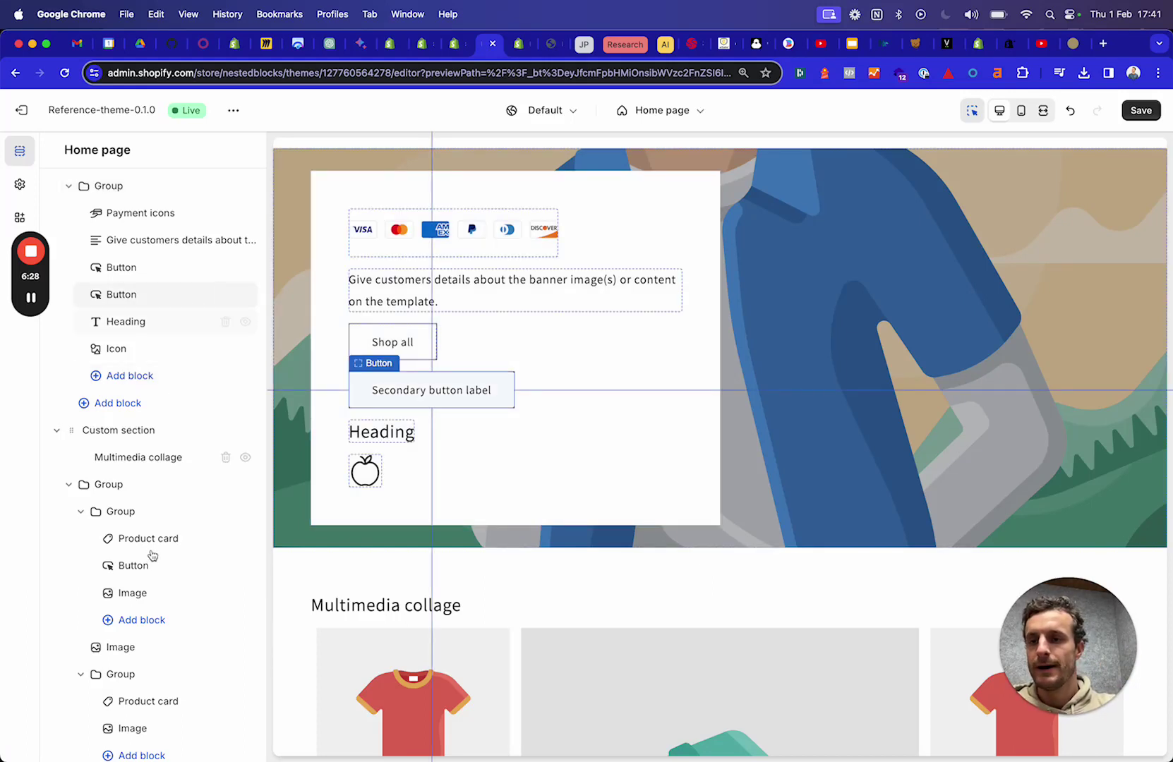
scroll(151, 555, "down", 3)
scroll(449, 627, "down", 3)
scroll(449, 626, "down", 8)
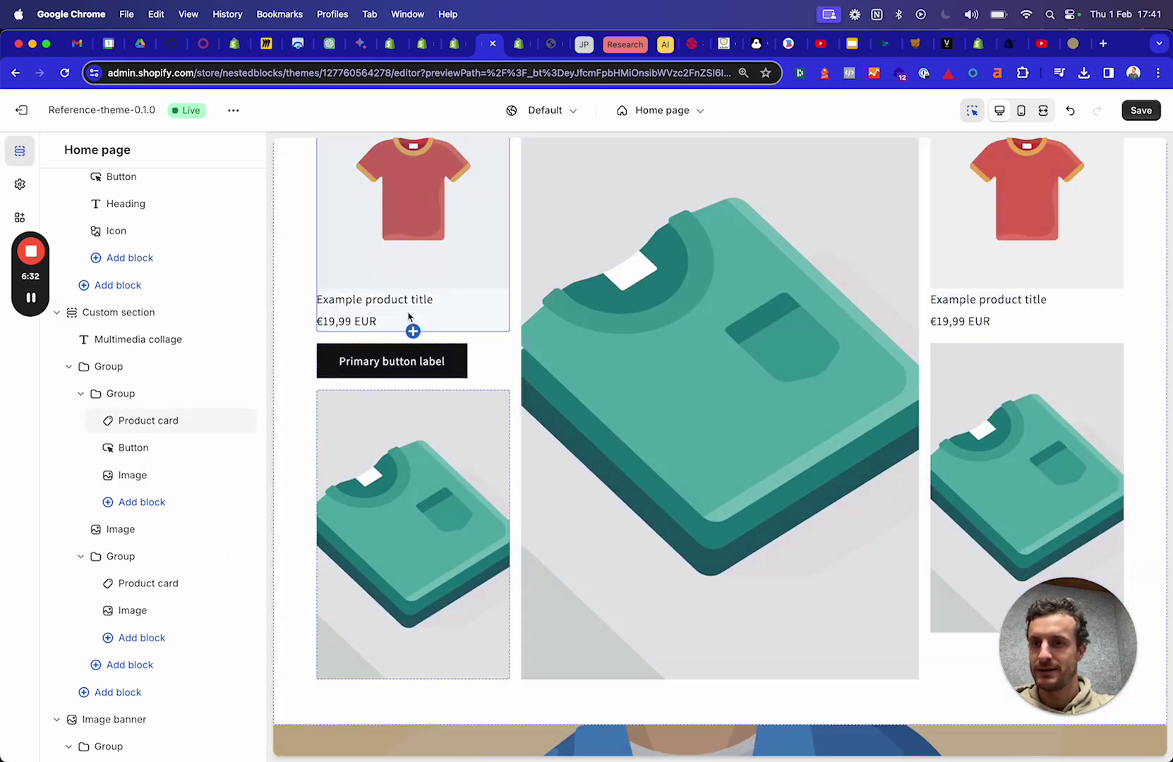
left_click(149, 314)
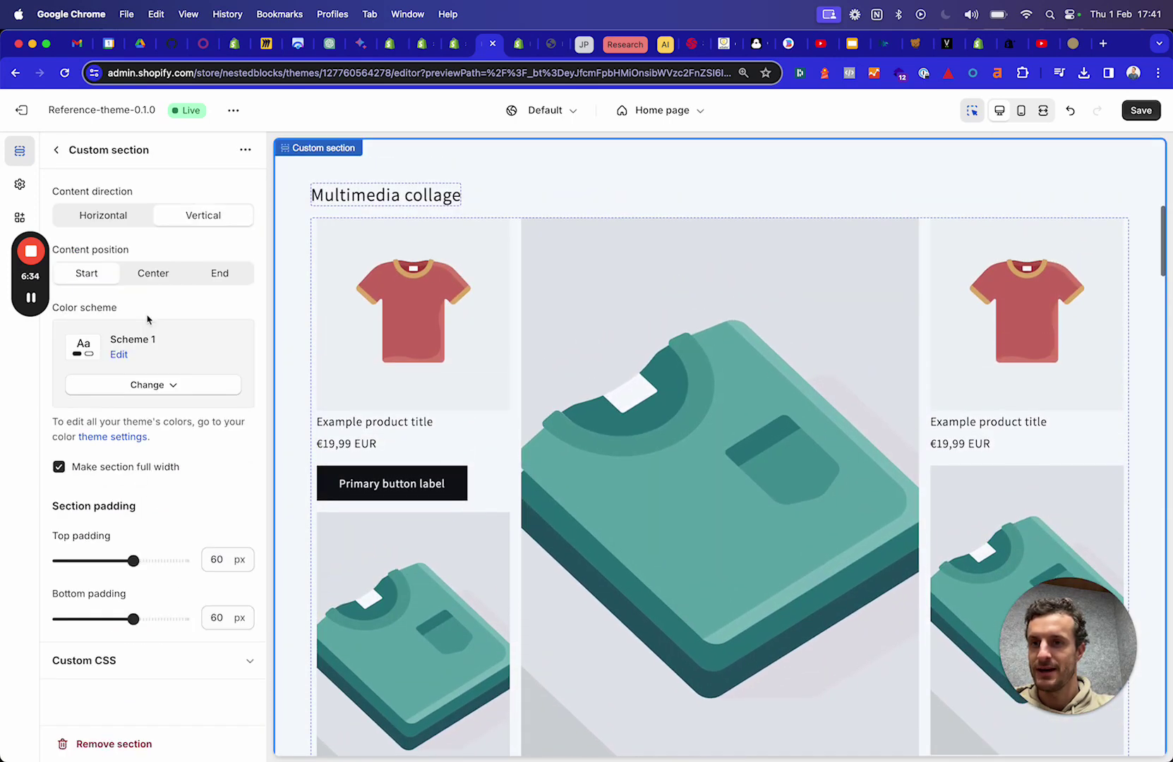
left_click(56, 149)
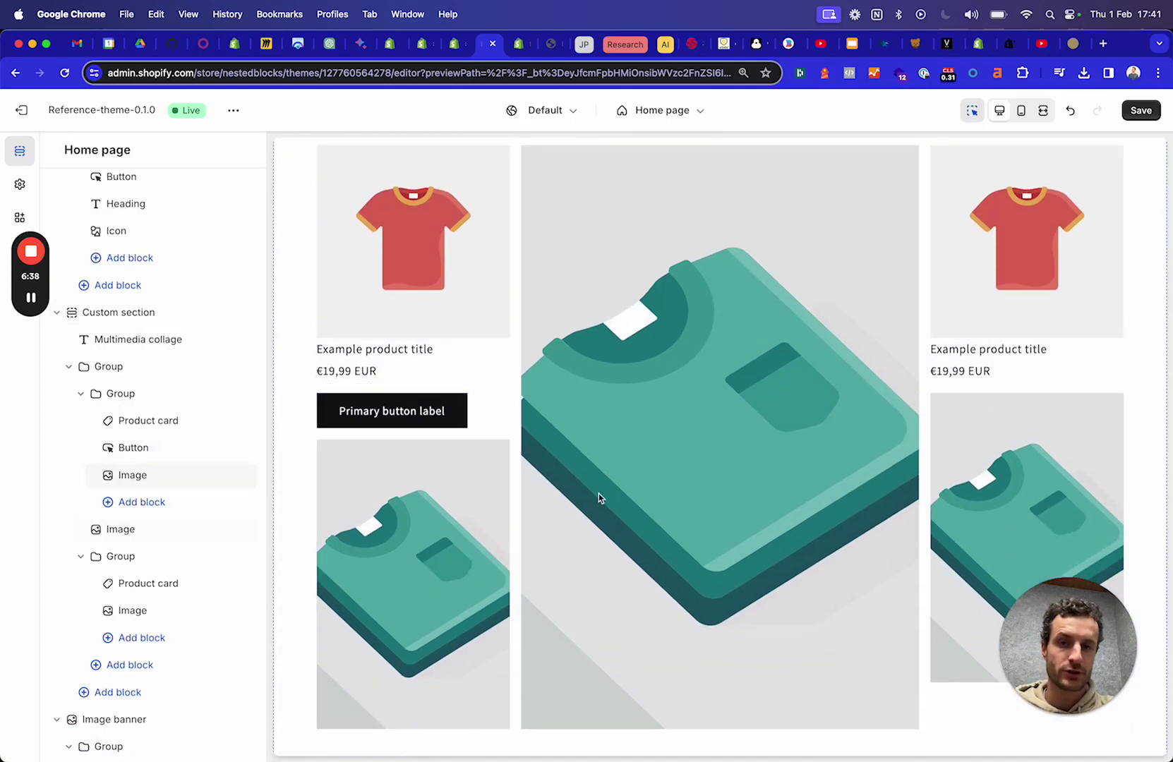
Step: Examine the home page preview from the Multimedia collage down to the Collections section and its mixed-in headings and text
scroll(609, 334, "up", 2)
scroll(608, 328, "down", 3)
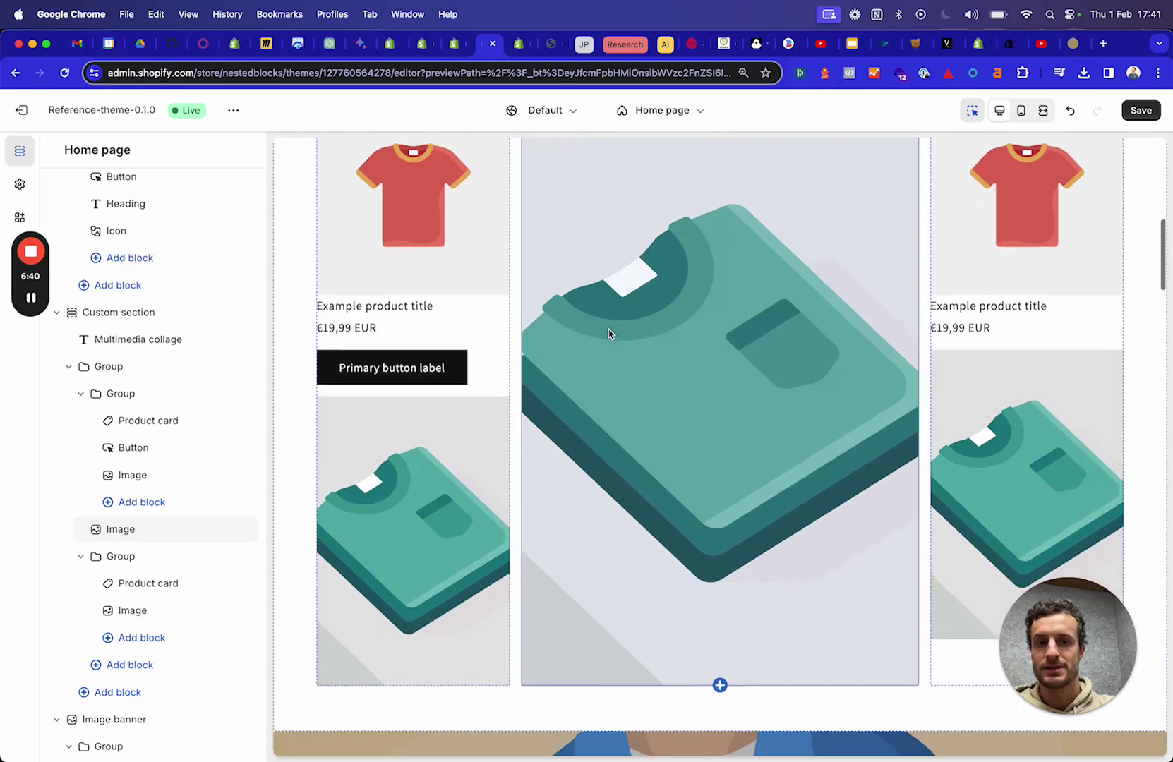
scroll(573, 362, "up", 2)
scroll(402, 383, "down", 15)
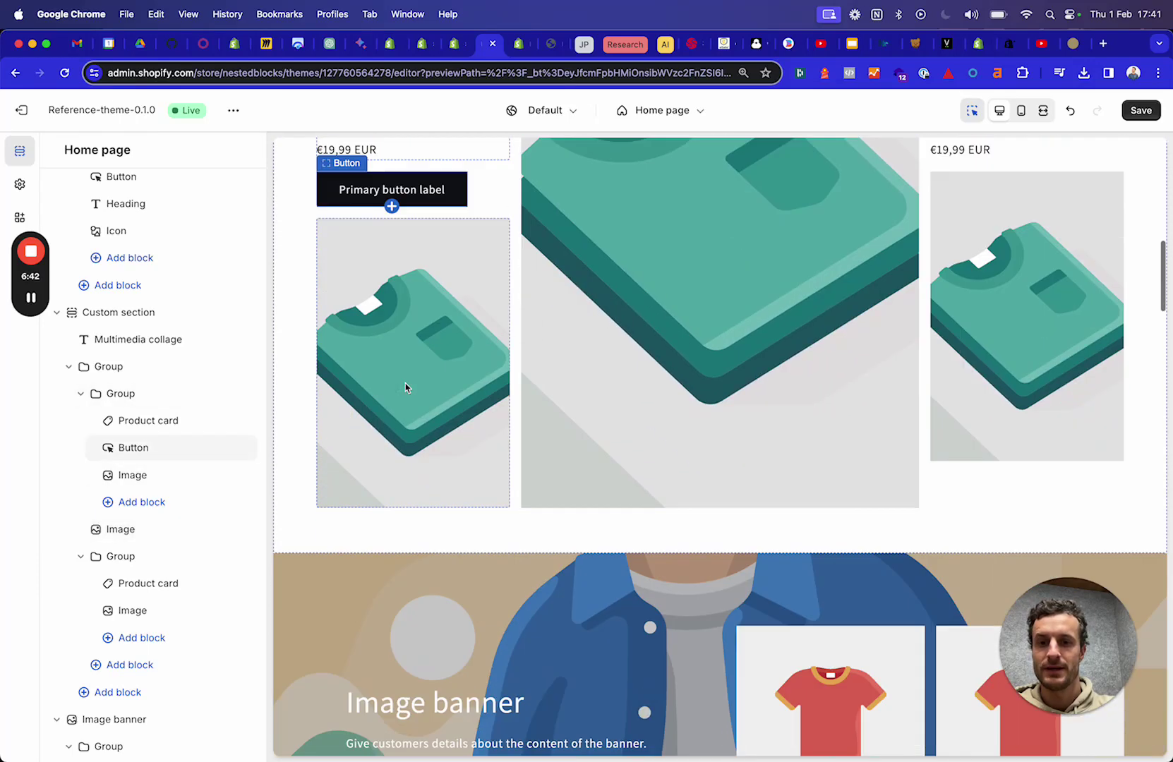
scroll(405, 388, "down", 20)
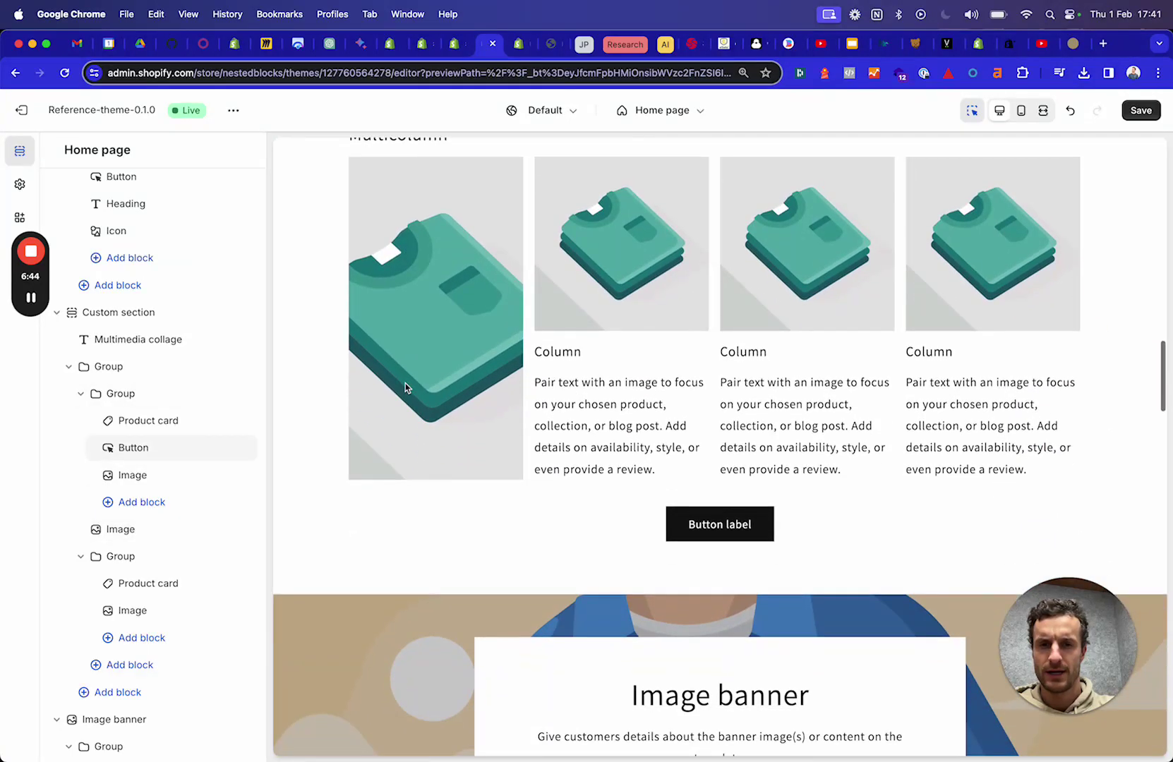
scroll(405, 388, "down", 20)
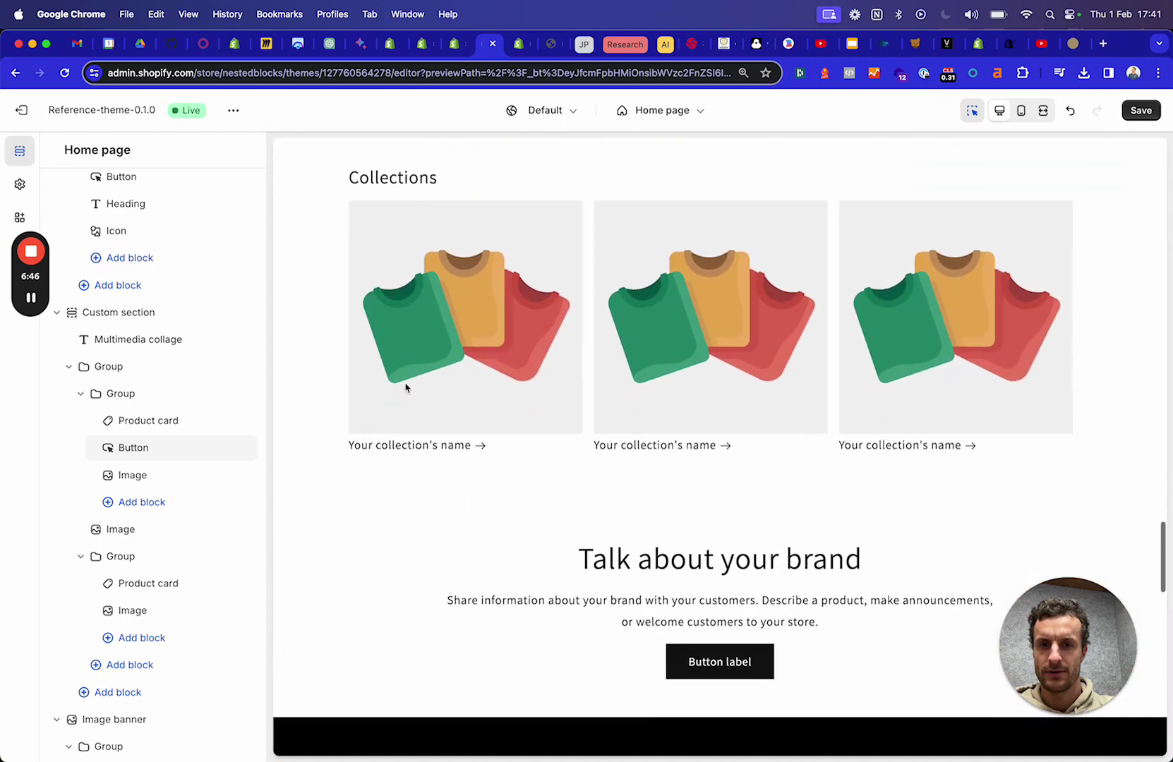
scroll(405, 388, "up", 2)
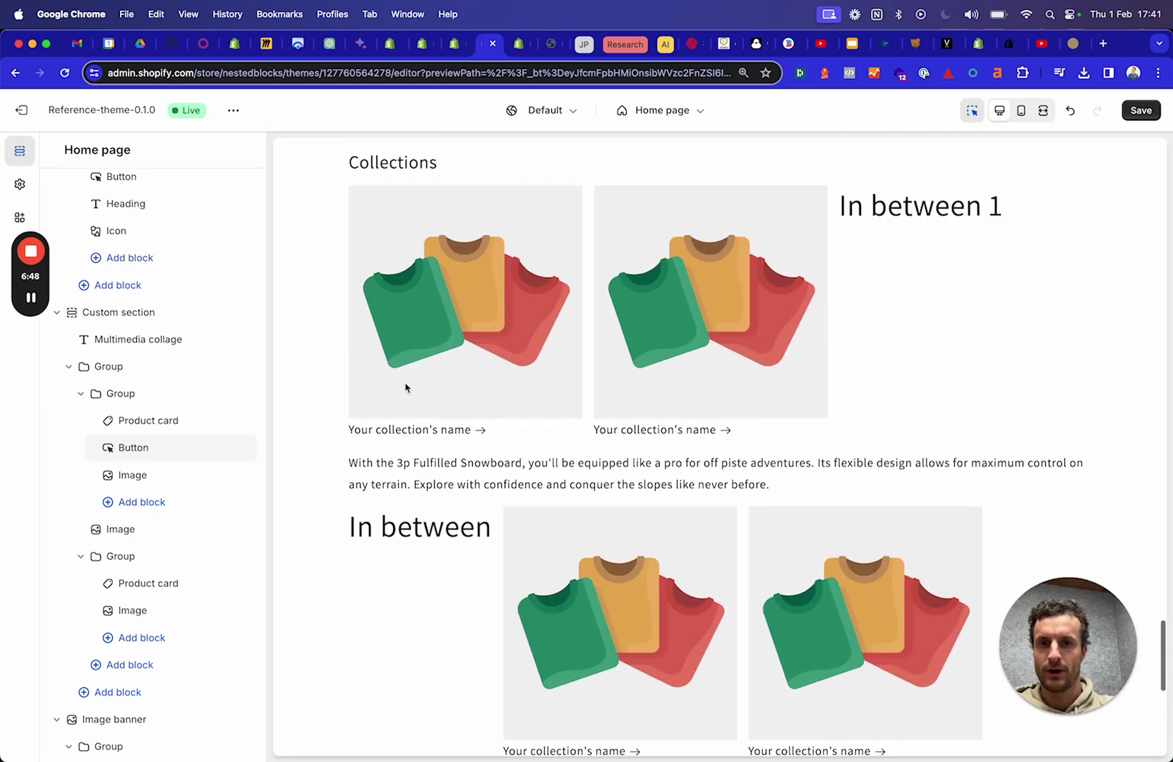
scroll(405, 388, "down", 1)
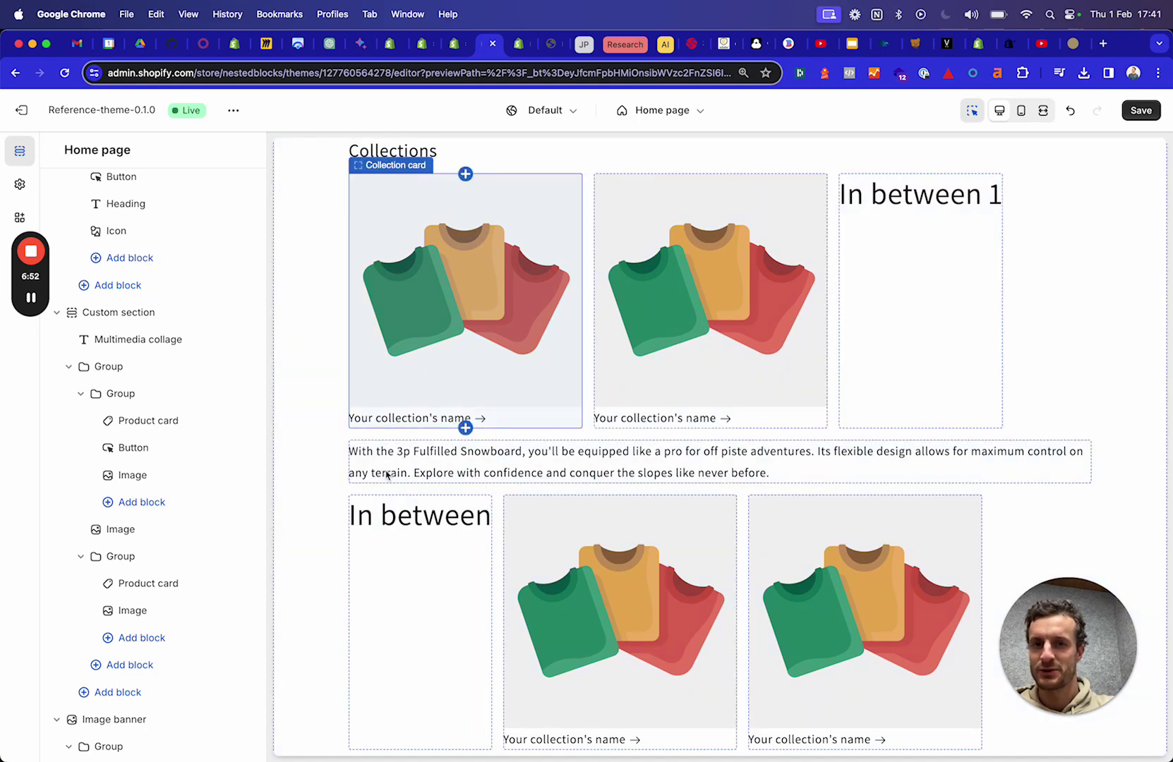
scroll(387, 475, "down", 3)
scroll(387, 474, "up", 5)
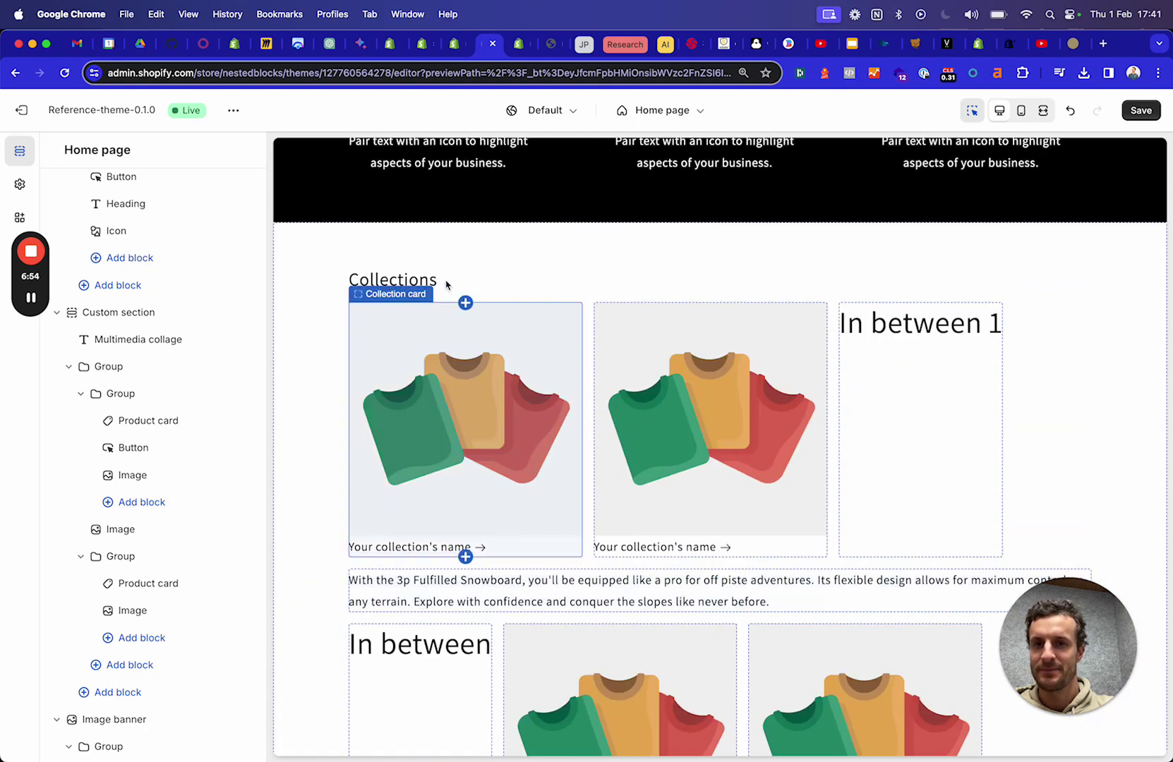
Step: View the settings of the Custom section containing the Collections heading, and return to the section list
left_click(419, 246)
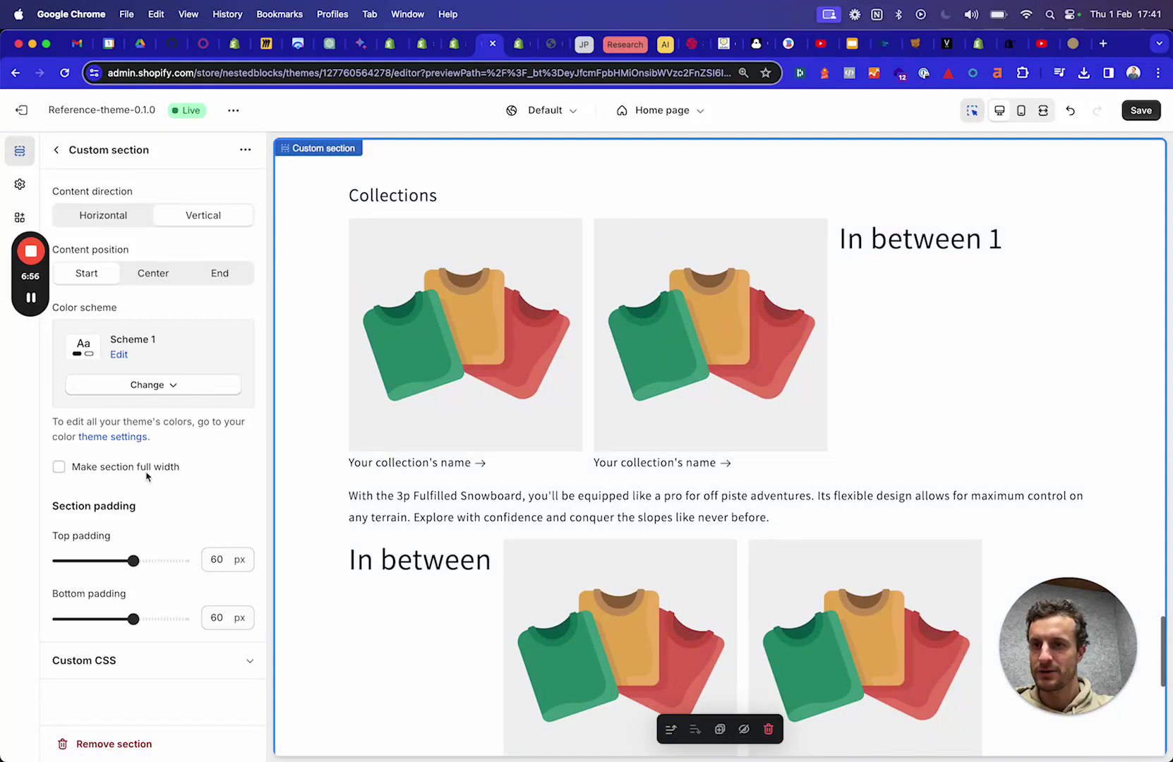
left_click(55, 149)
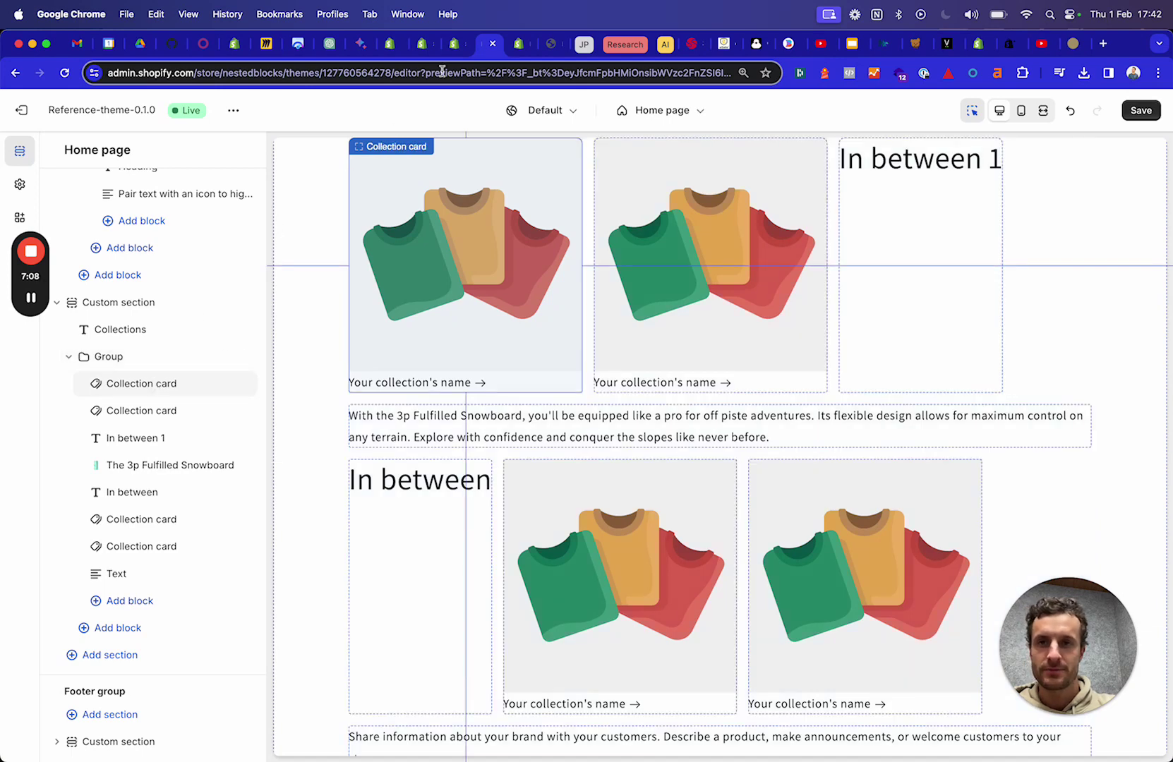
Step: Switch to the Dawn theme editor and add another Collection block to the Collection list section
key("ctrl+shift+Tab")
key("ctrl+shift+Tab")
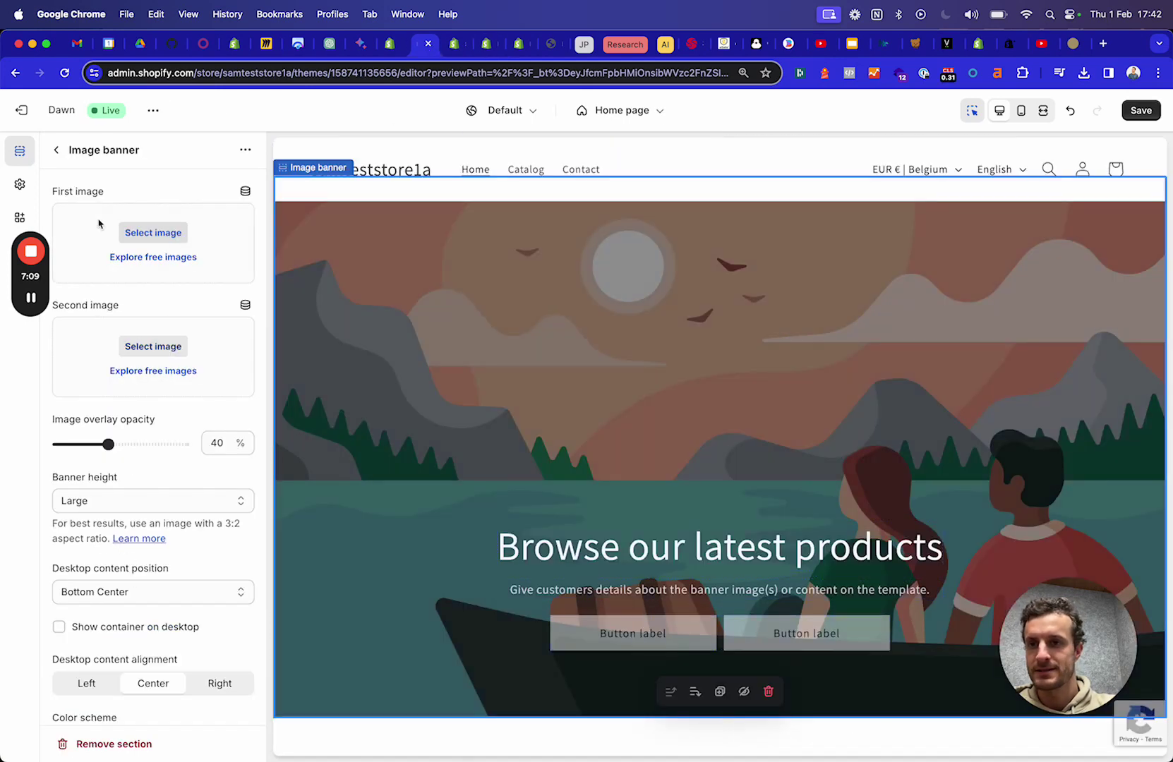
left_click(56, 150)
scroll(144, 471, "down", 1)
left_click(141, 455)
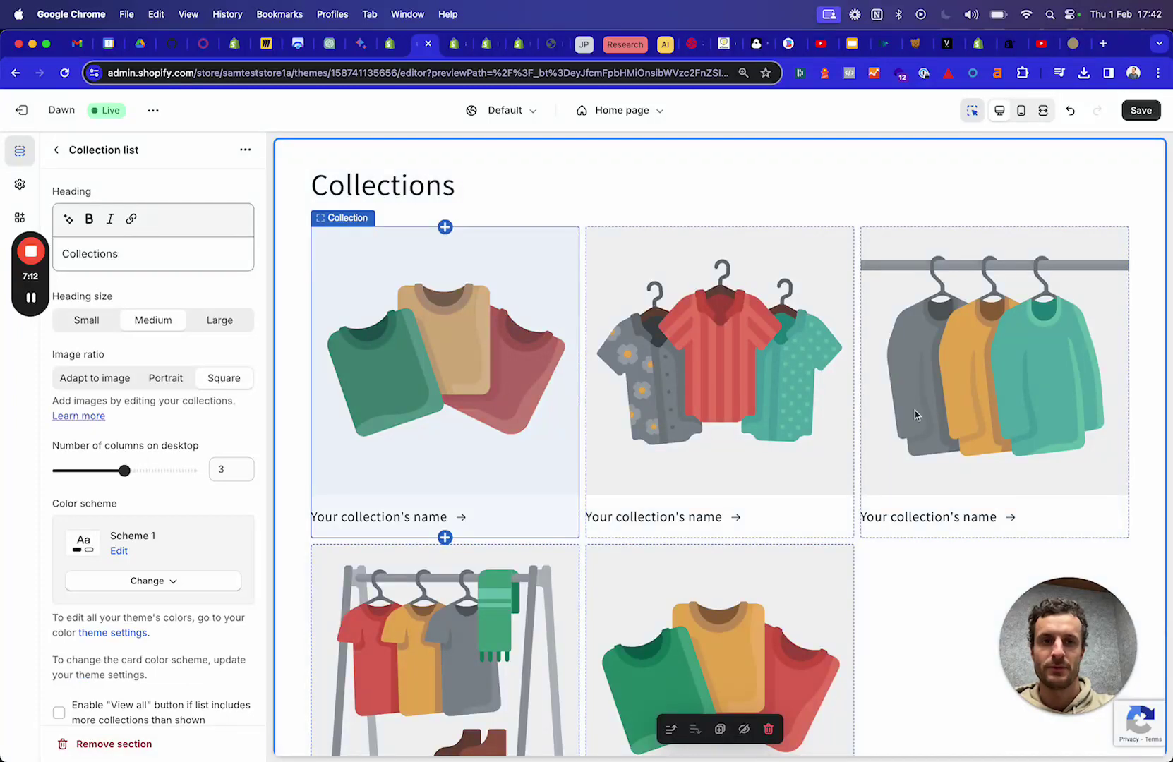
left_click(58, 152)
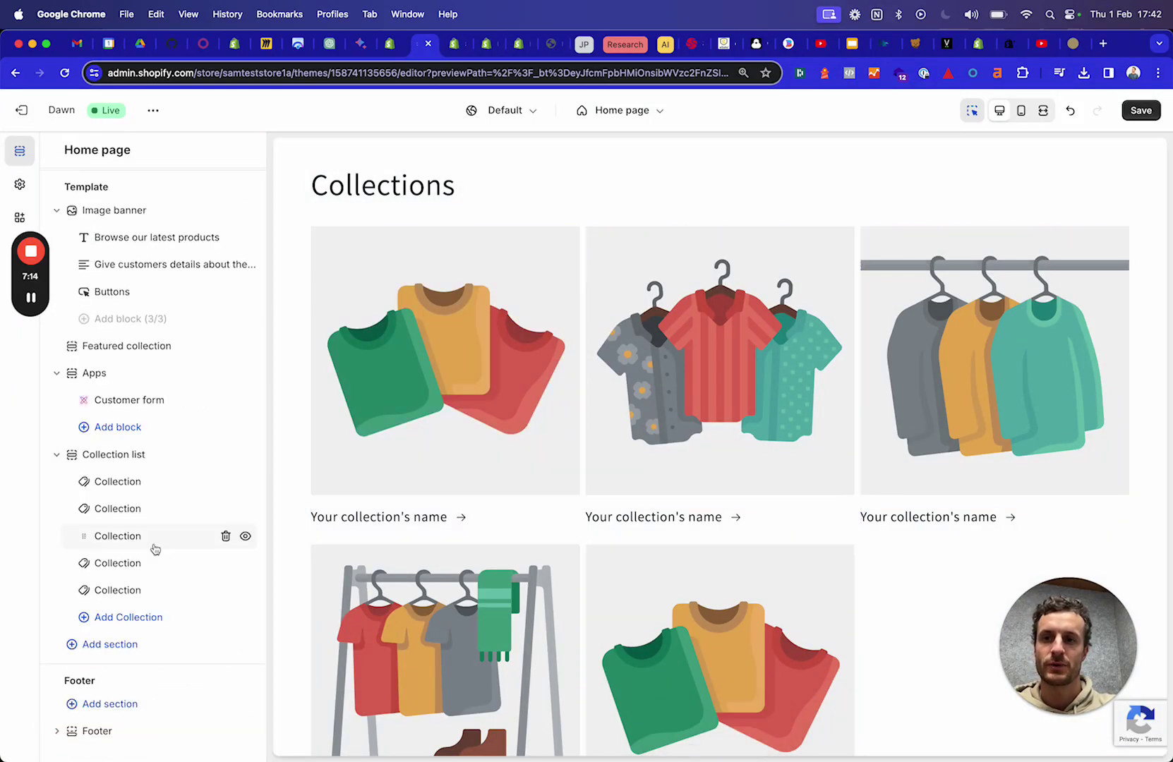
left_click(121, 618)
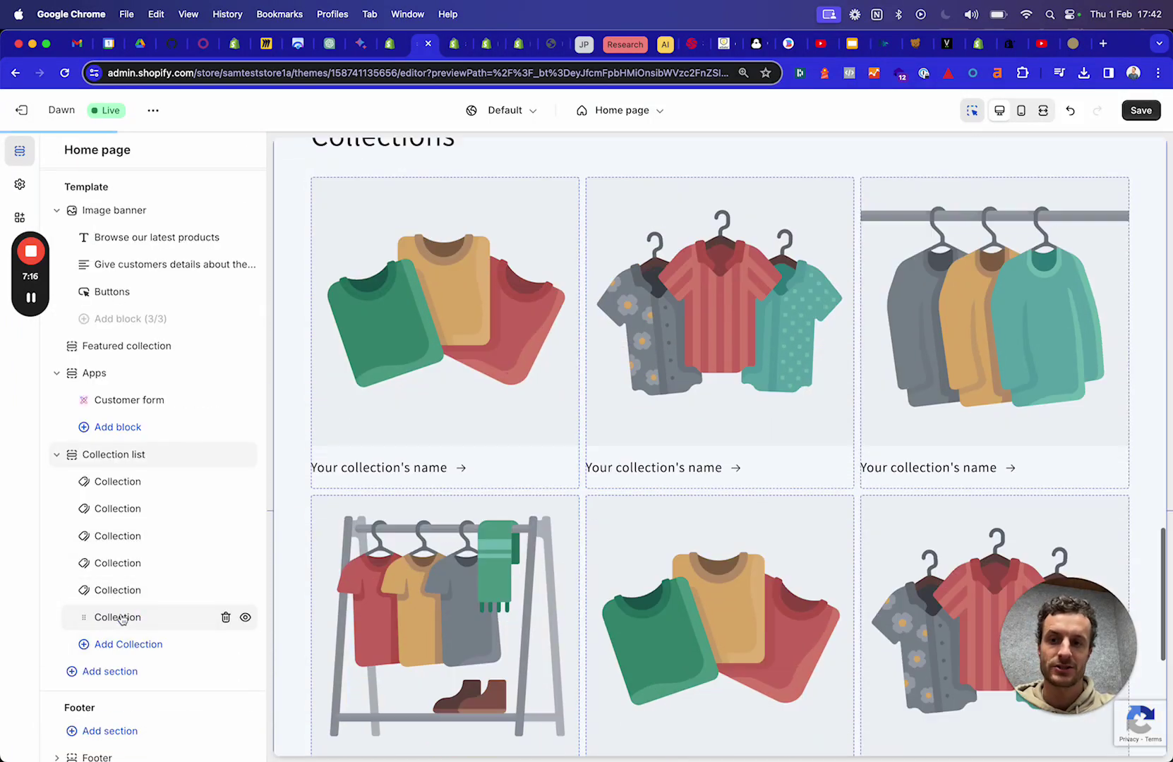
Step: Return to the Reference theme editor, browse the blocks available for the Collections section's Group without adding any, and examine the section's settings and preview
left_click(488, 44)
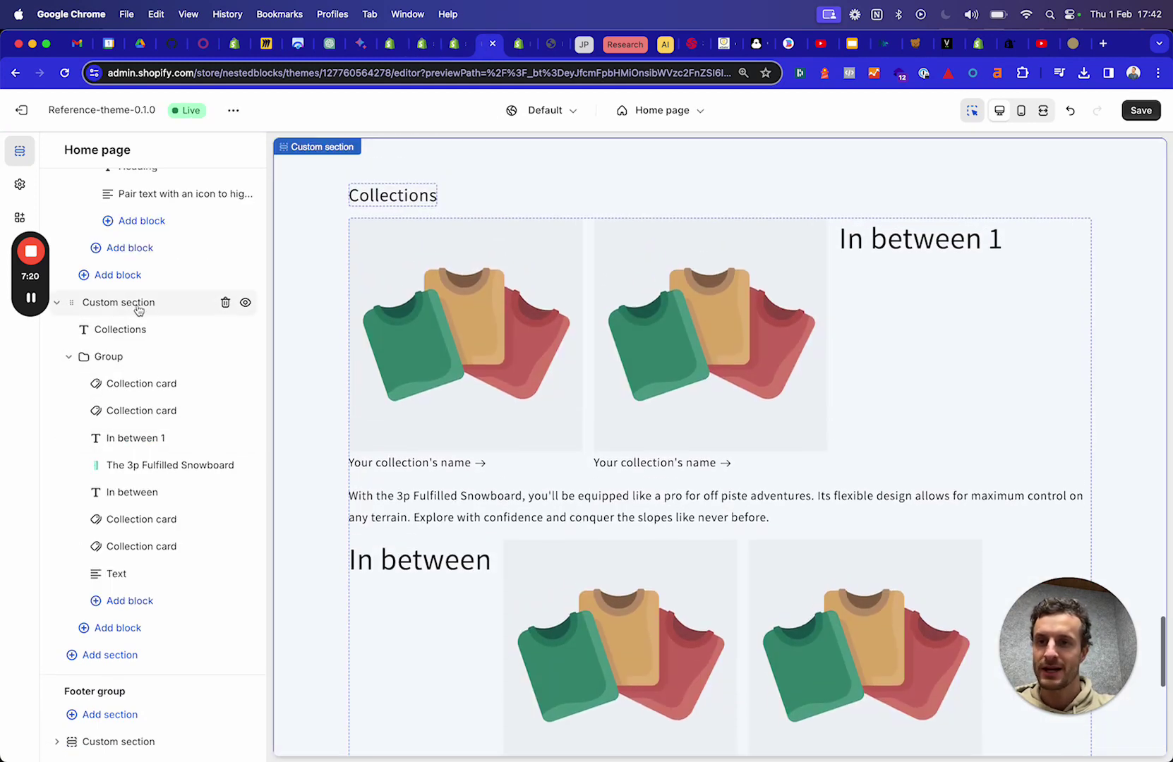
left_click(105, 601)
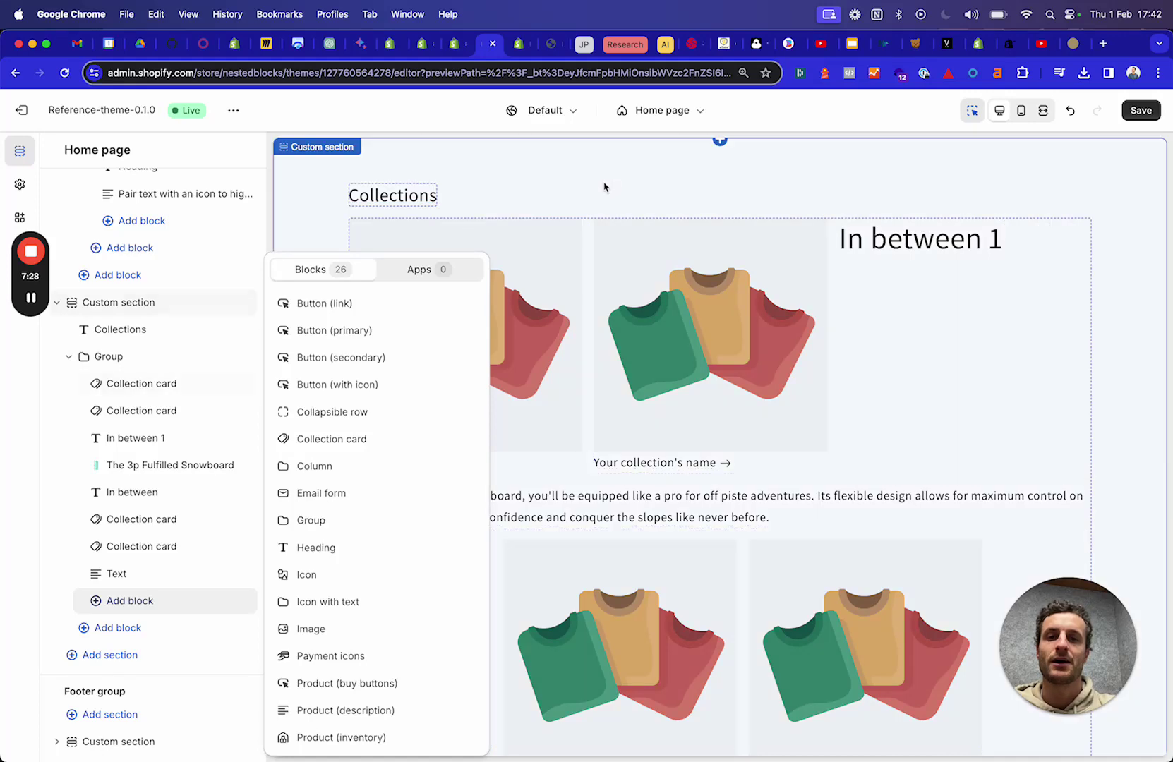
left_click(314, 178)
scroll(603, 681, "down", 2)
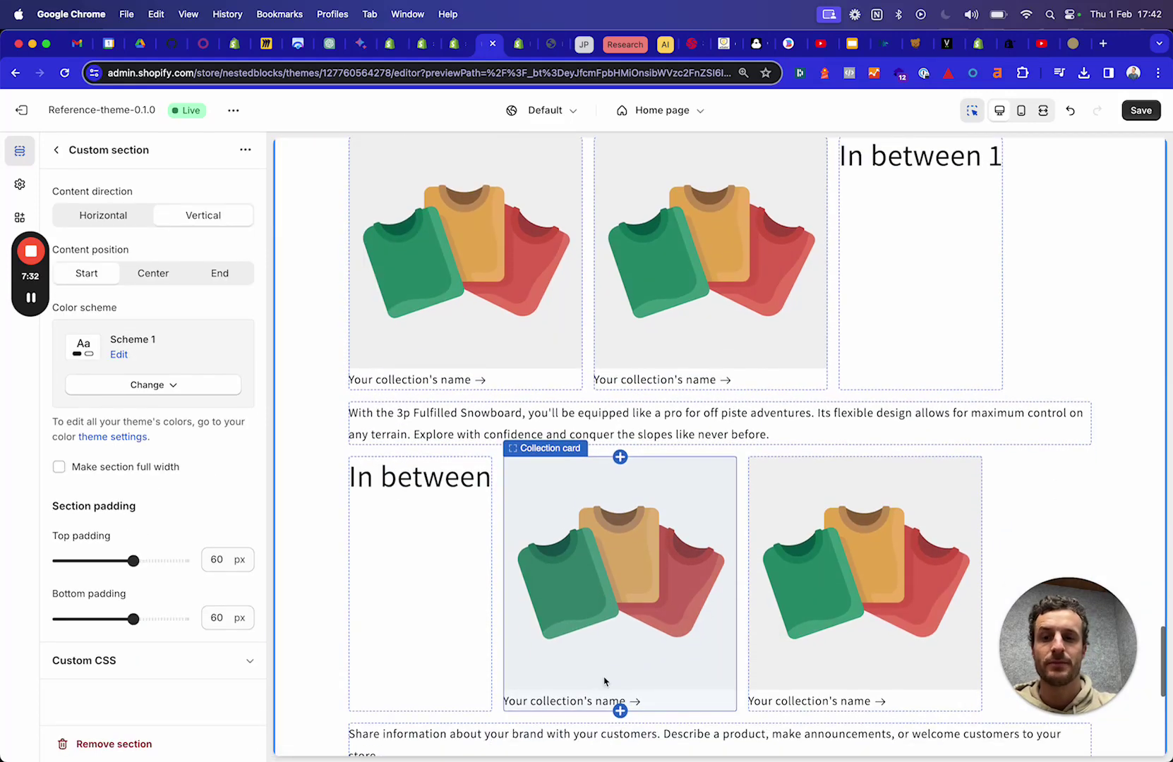
scroll(610, 454, "up", 2)
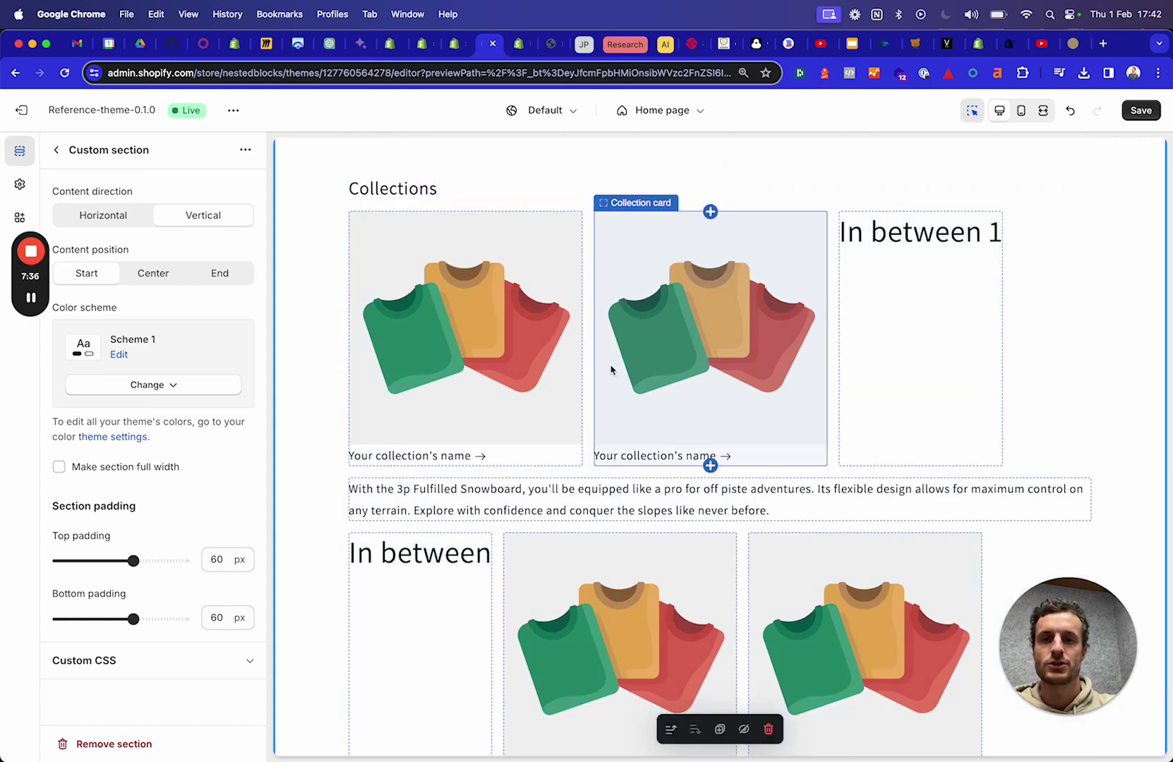
scroll(611, 369, "down", 1)
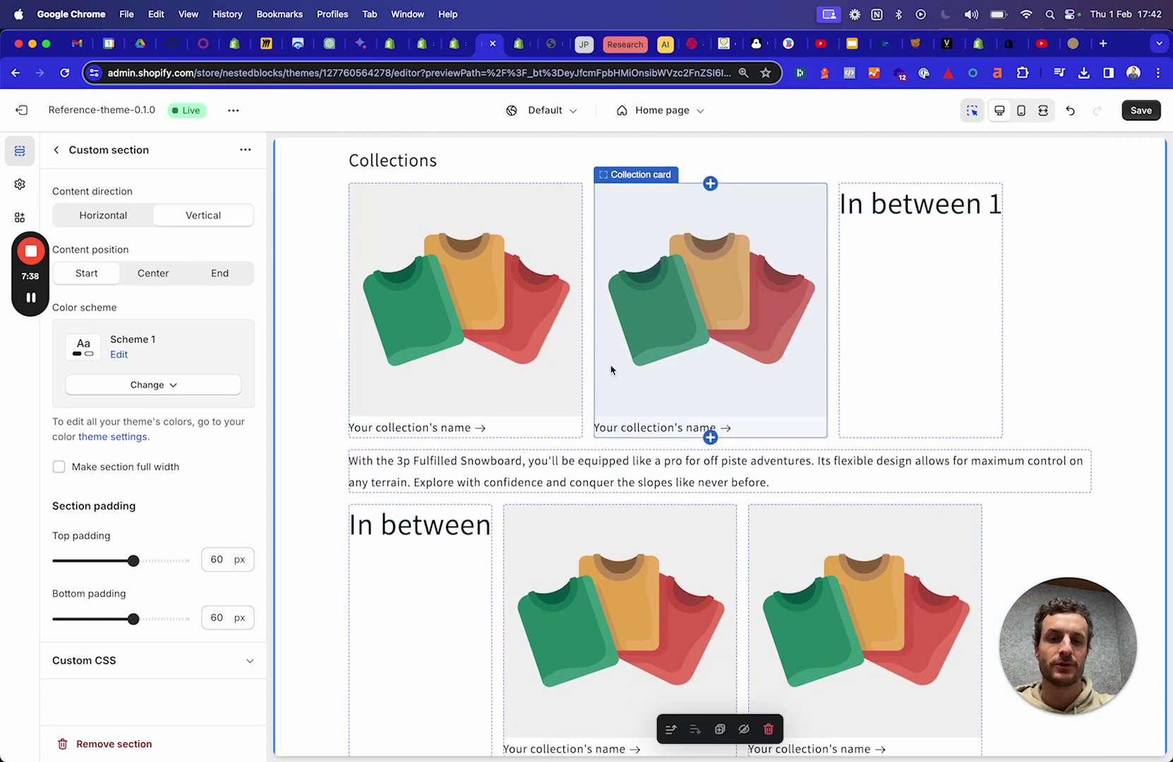
left_click(56, 151)
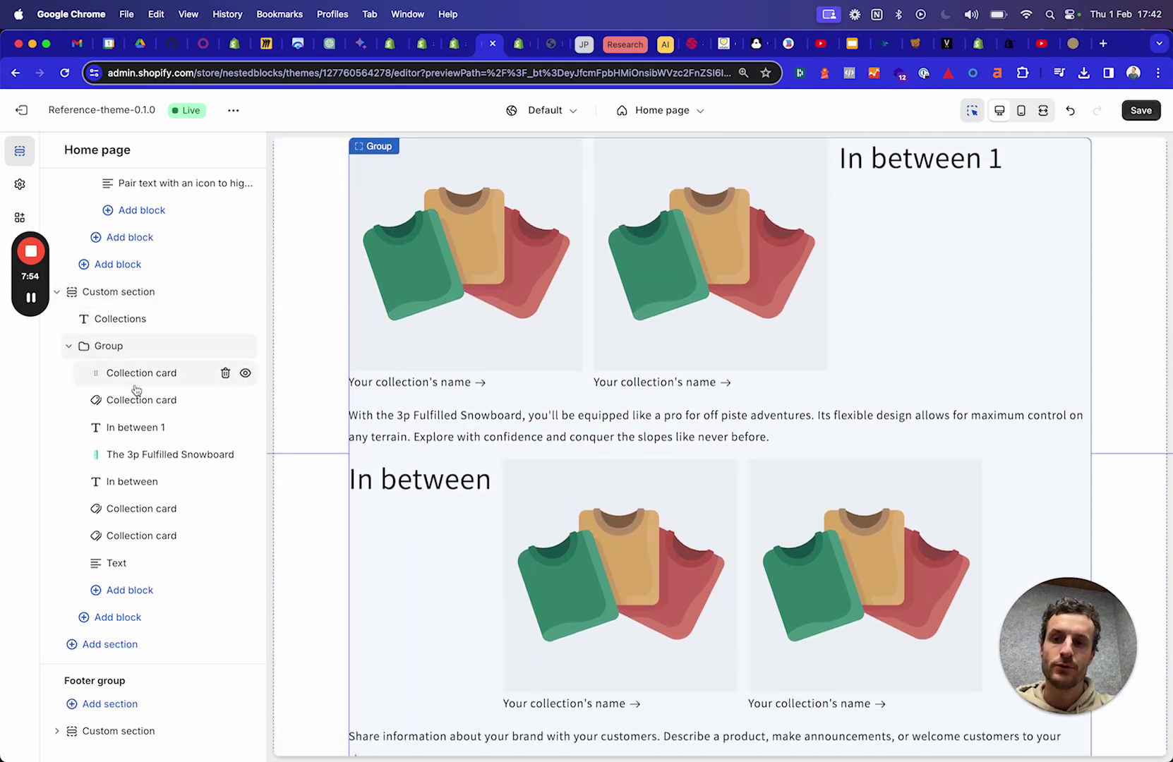
Step: Add a Group block at the end of the Collections section's Group, and insert a Column block inside it
left_click(127, 590)
left_click(321, 522)
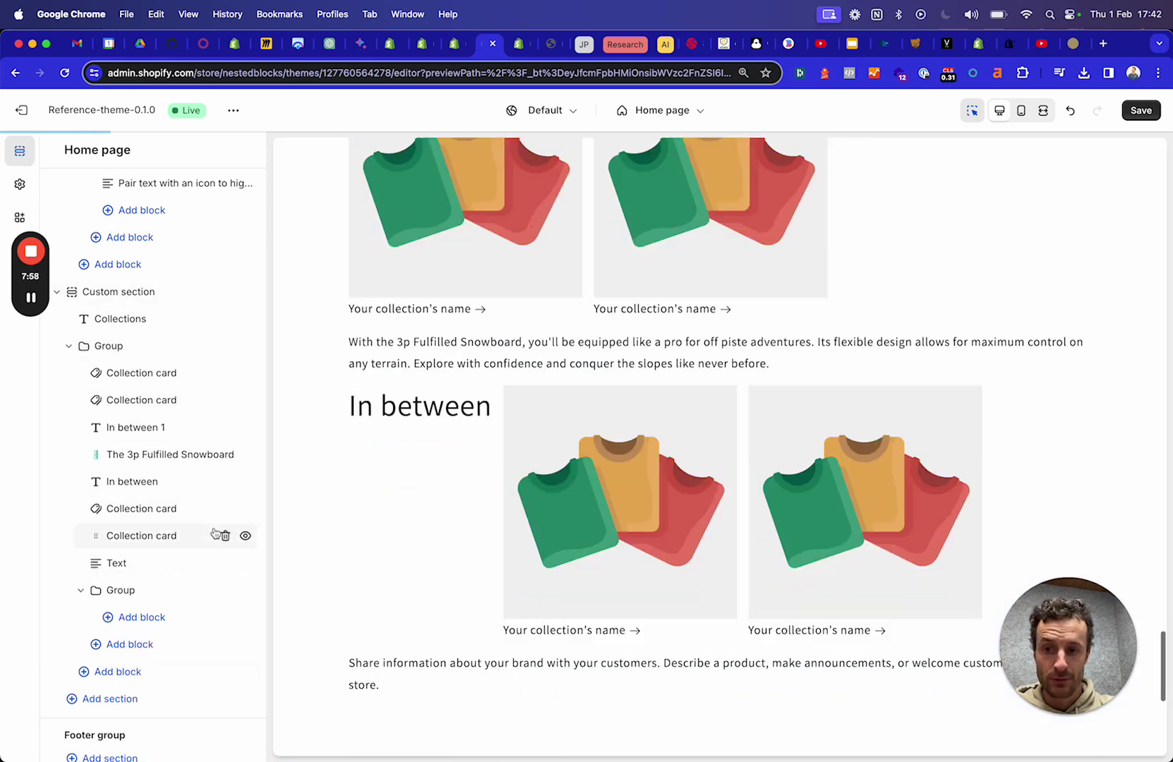
left_click(138, 563)
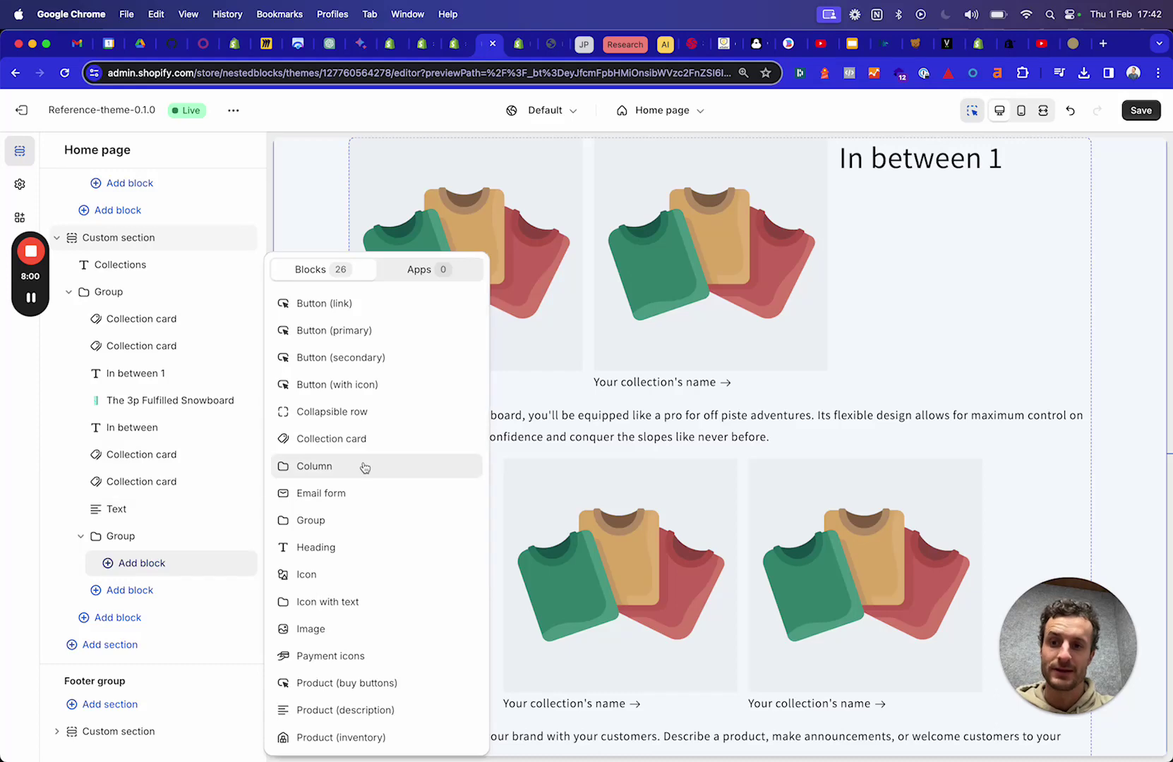
left_click(364, 467)
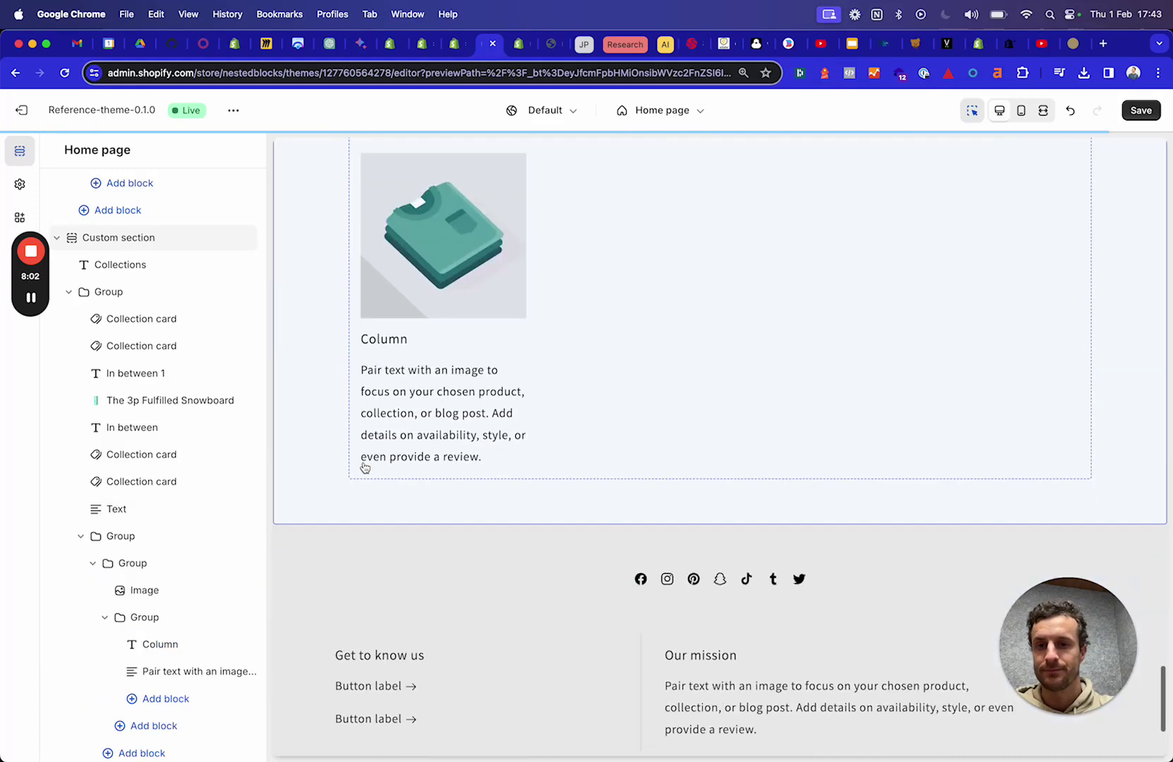
Step: Move the "In between" heading in the Collections section's Group to directly above the "In between 1" heading
left_click(191, 437)
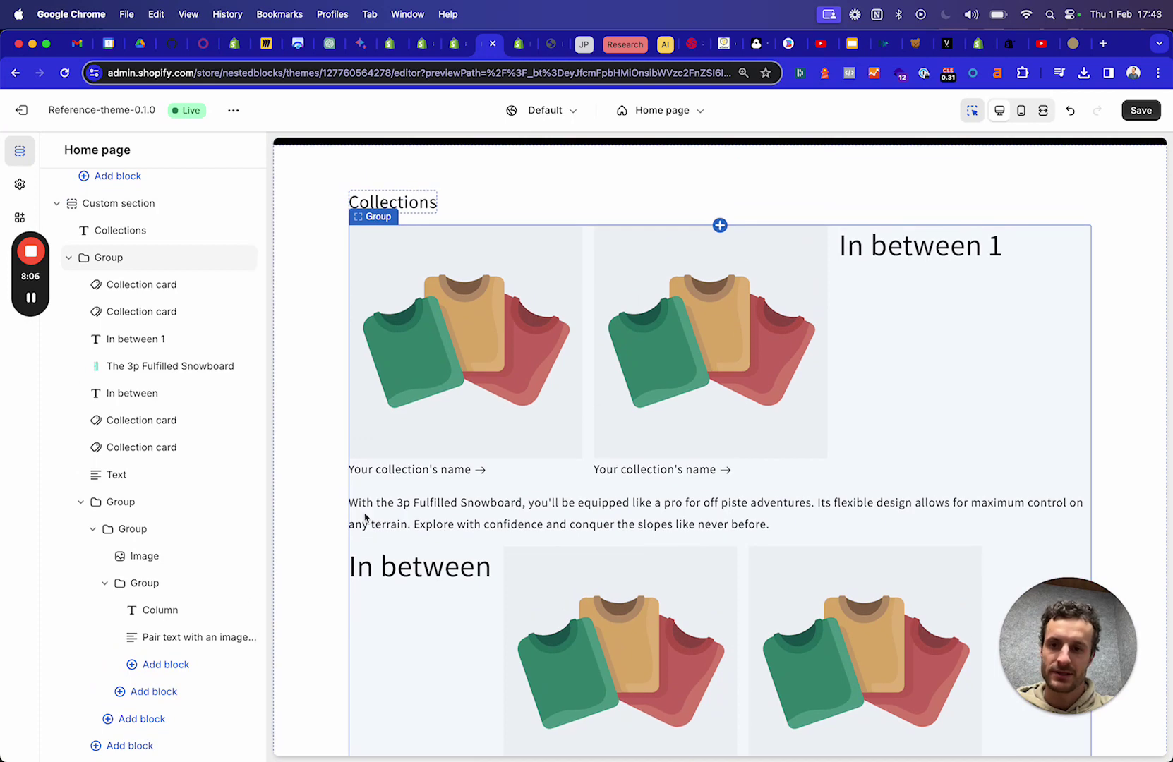
scroll(161, 600, "down", 3)
left_click(148, 514)
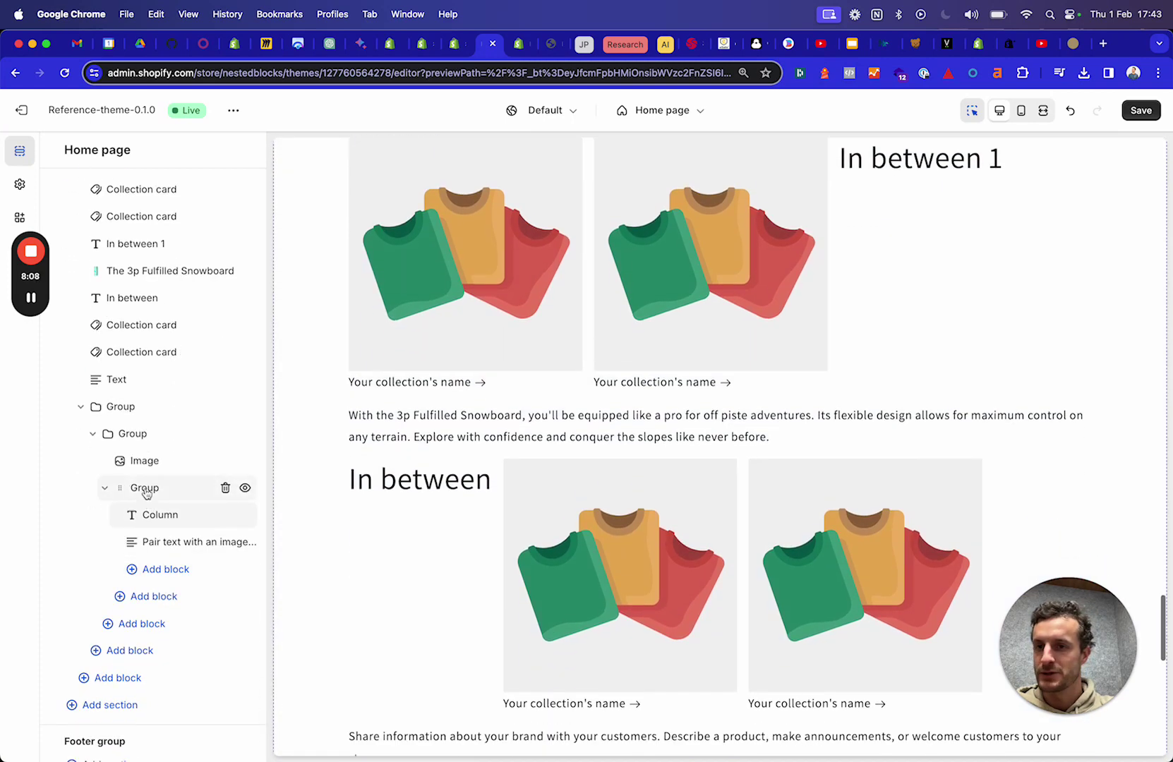
scroll(144, 413, "up", 5)
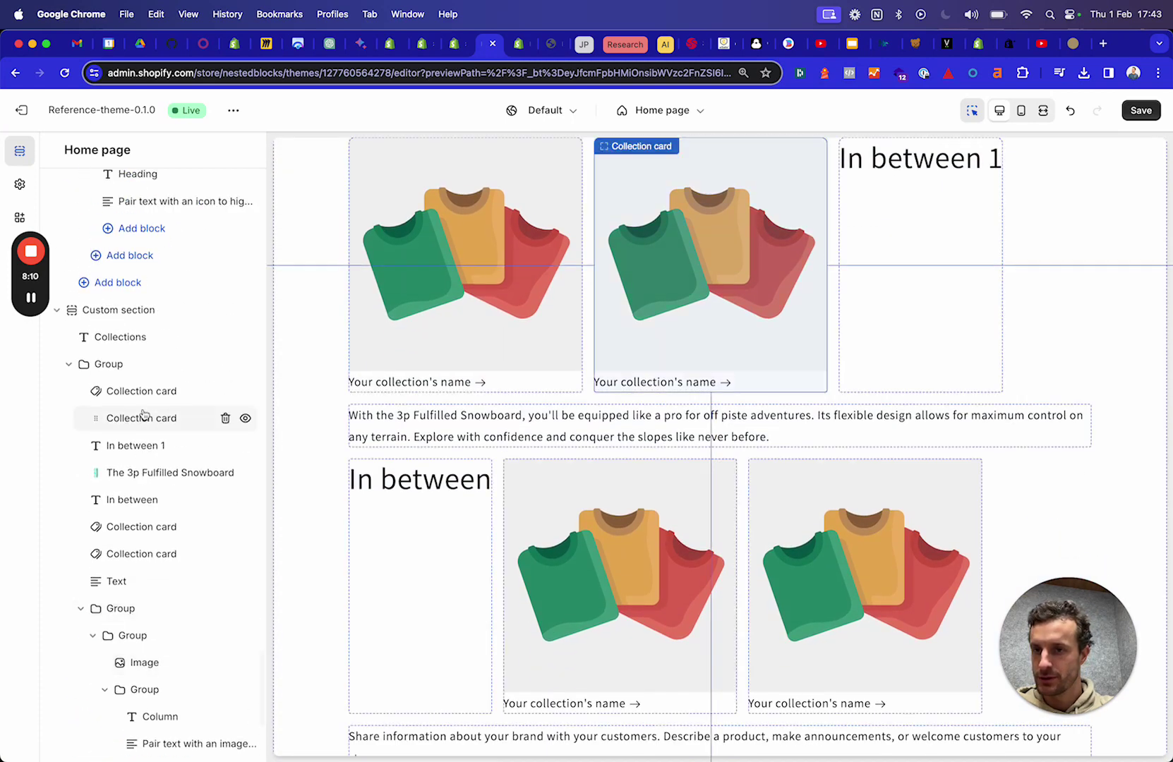
left_click(138, 394)
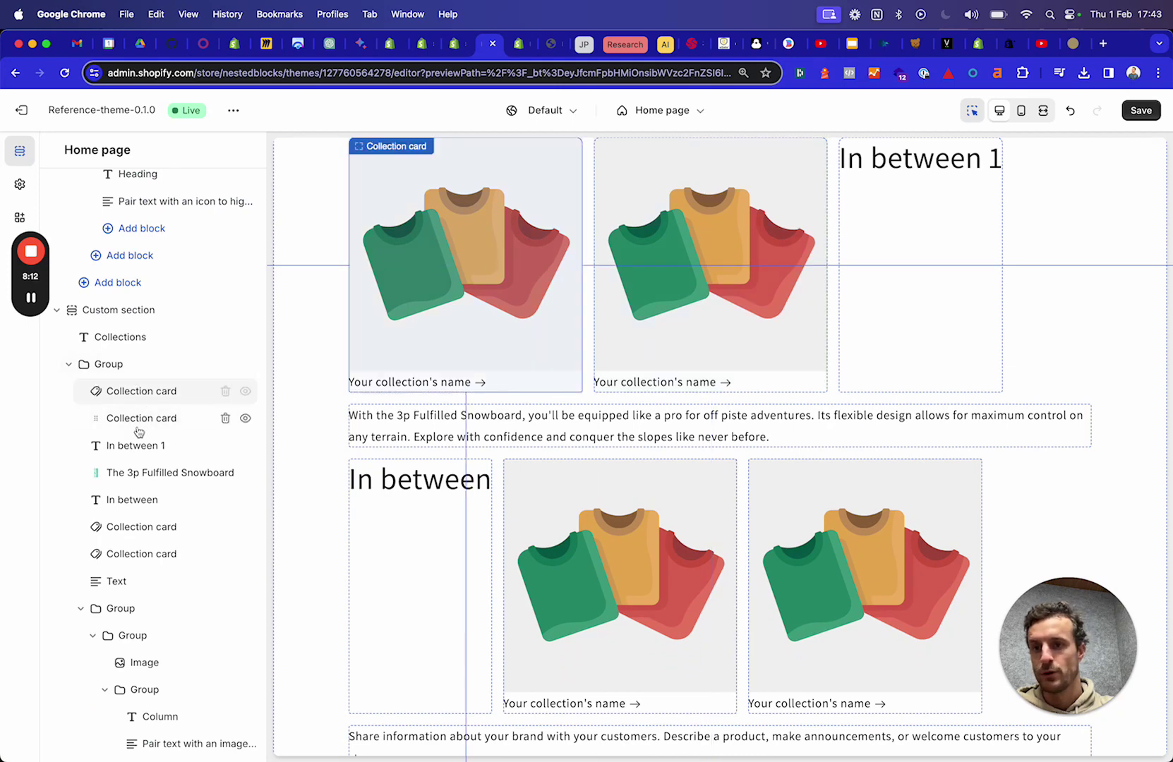
left_click_drag(132, 489, 129, 434)
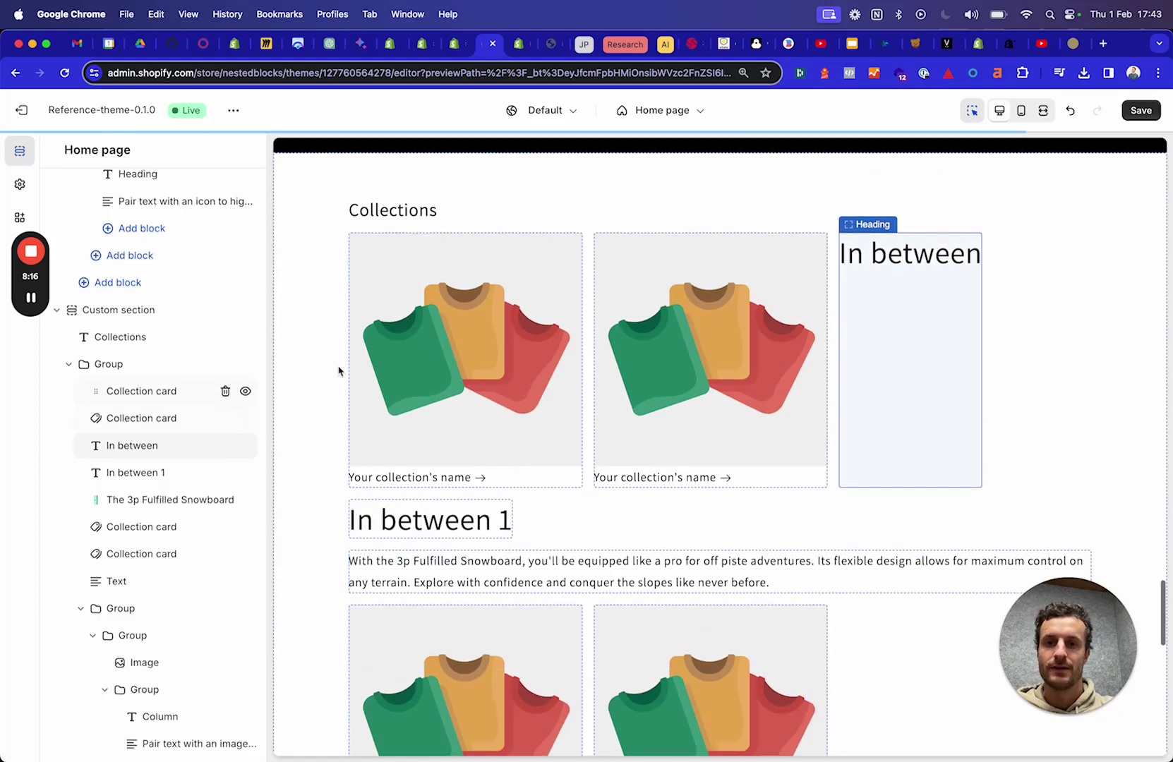
Step: Switch to the Dawn theme editor and try to move the first Collection block lower in the Collection list
left_click(423, 46)
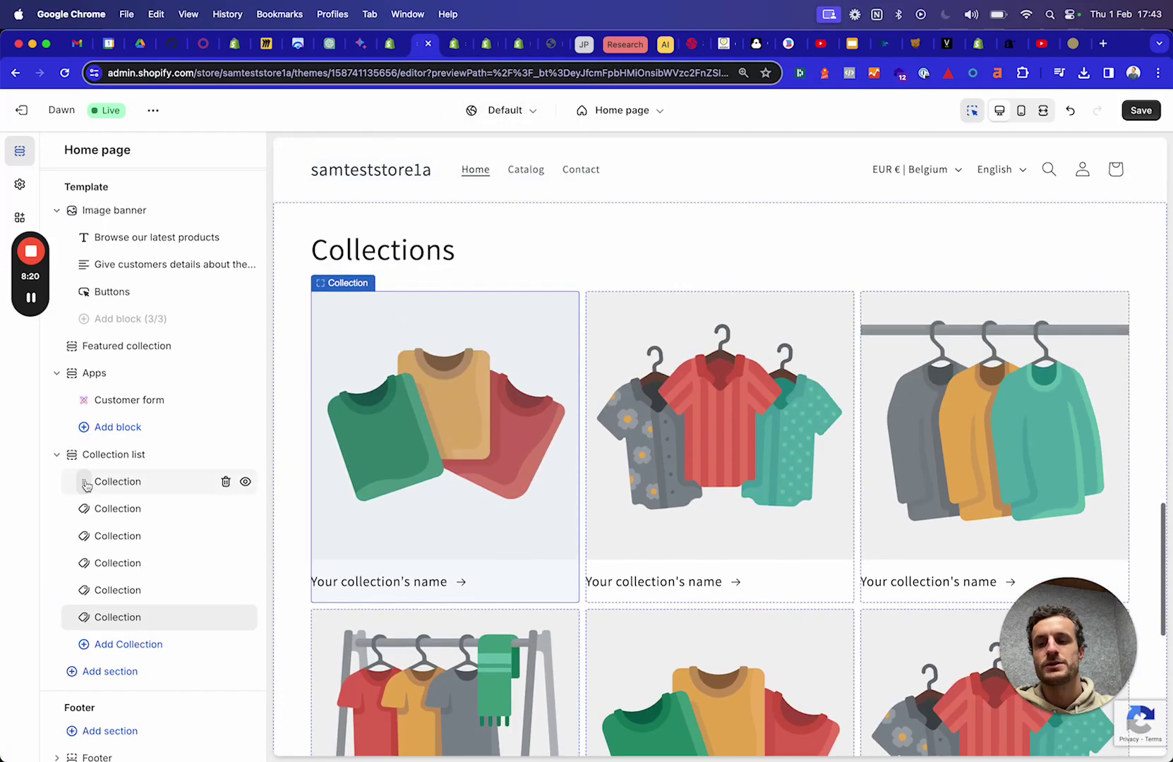
left_click_drag(91, 485, 95, 565)
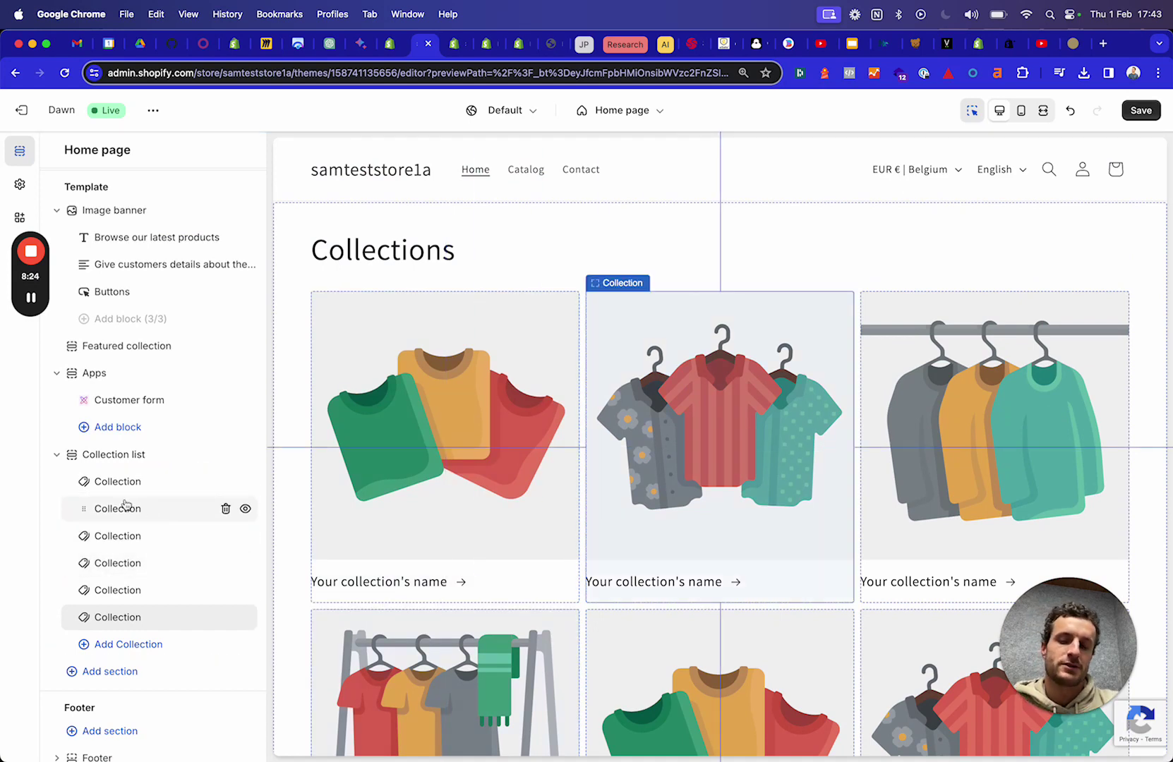
Step: Switch back to the Reference theme editor and examine the nested blocks and preview of the Collections section
left_click(486, 48)
scroll(398, 335, "down", 3)
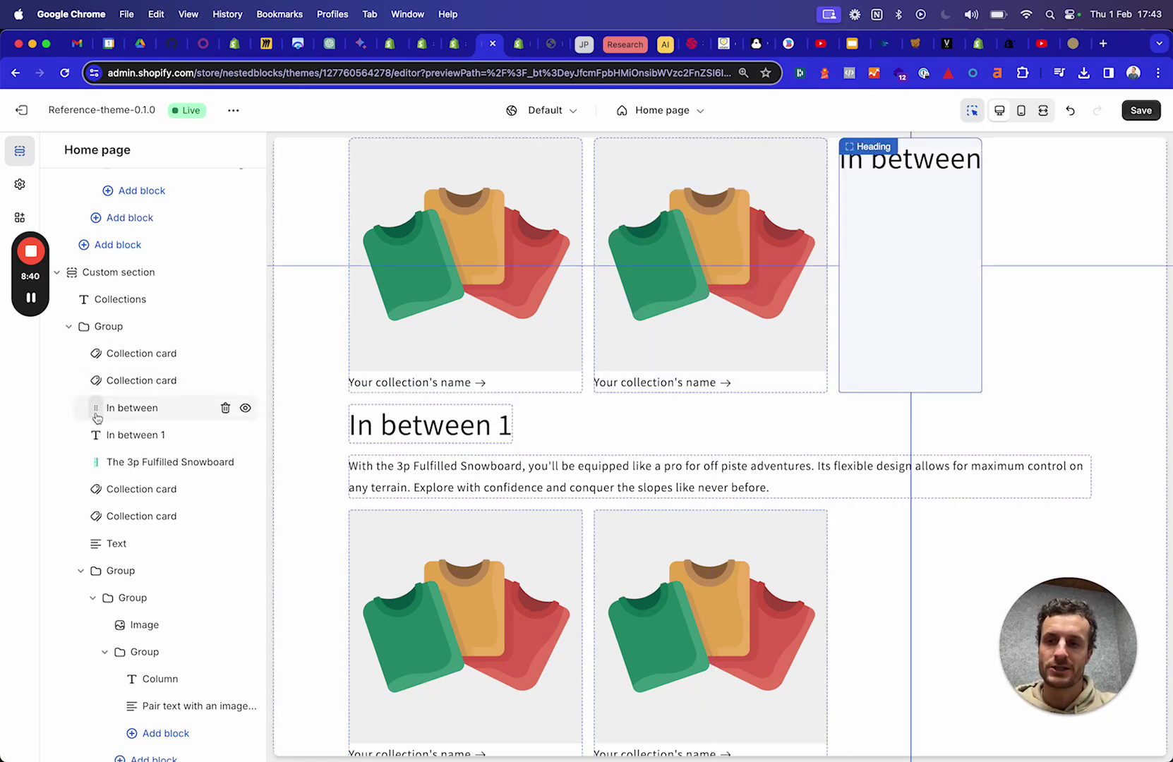
scroll(97, 417, "down", 3)
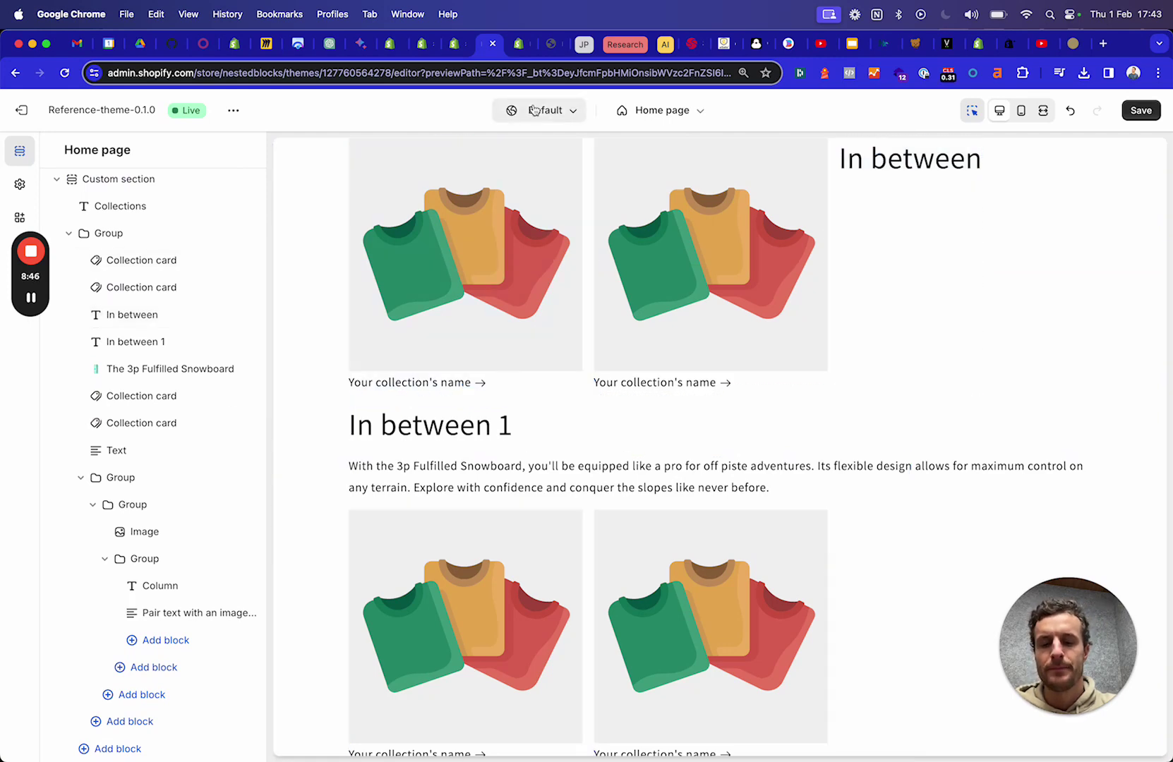
scroll(571, 183, "up", 2)
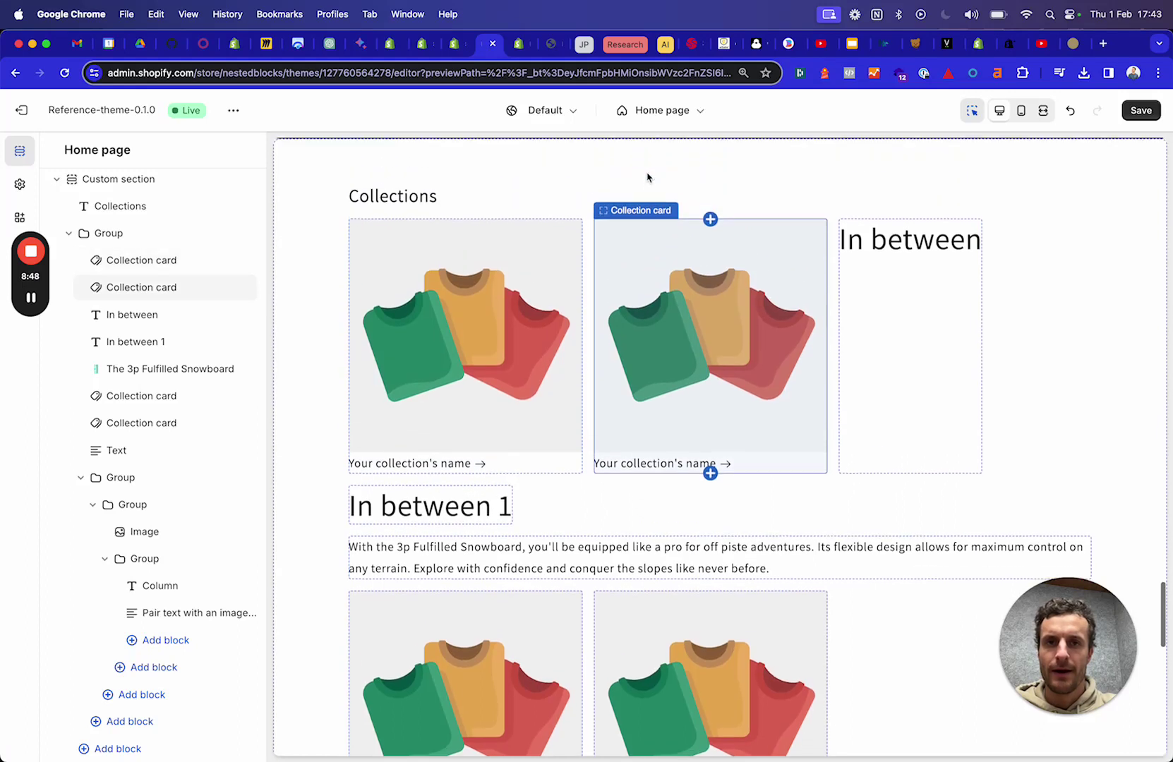
Step: Browse the store's available page templates, including the Author metaobject template, and dismiss the list without switching
left_click(682, 115)
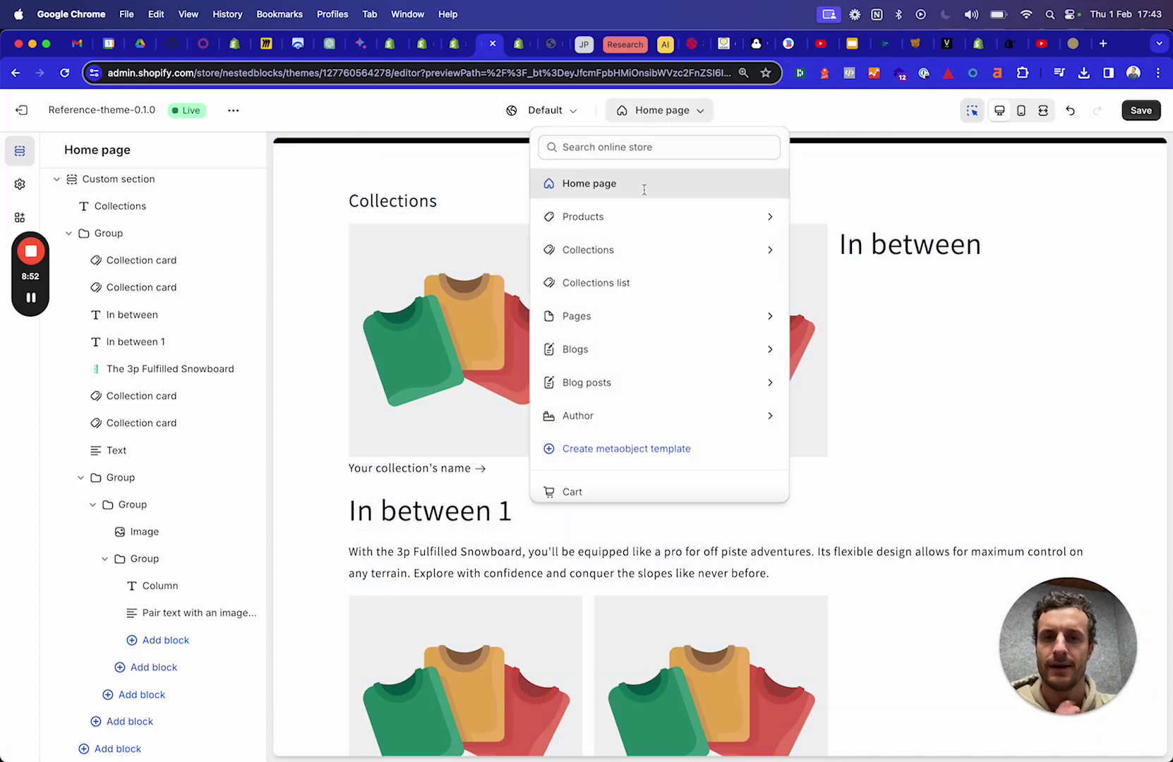
scroll(584, 395, "down", 3)
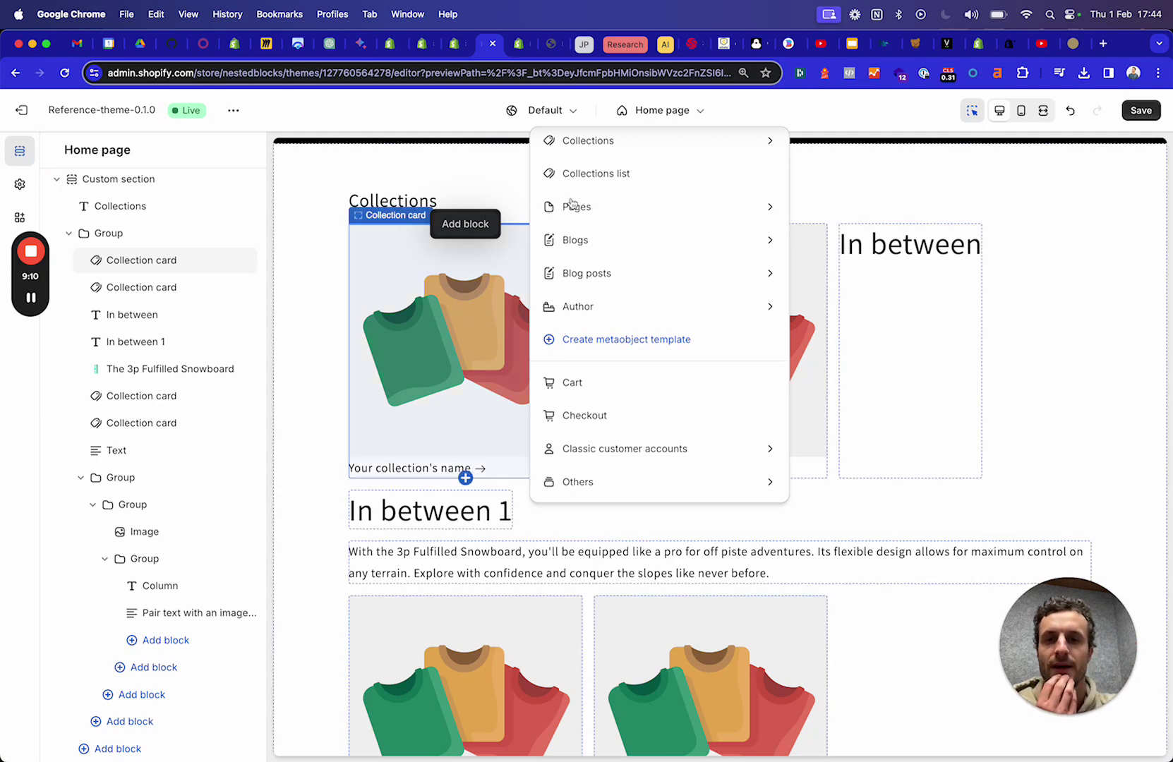
left_click(391, 110)
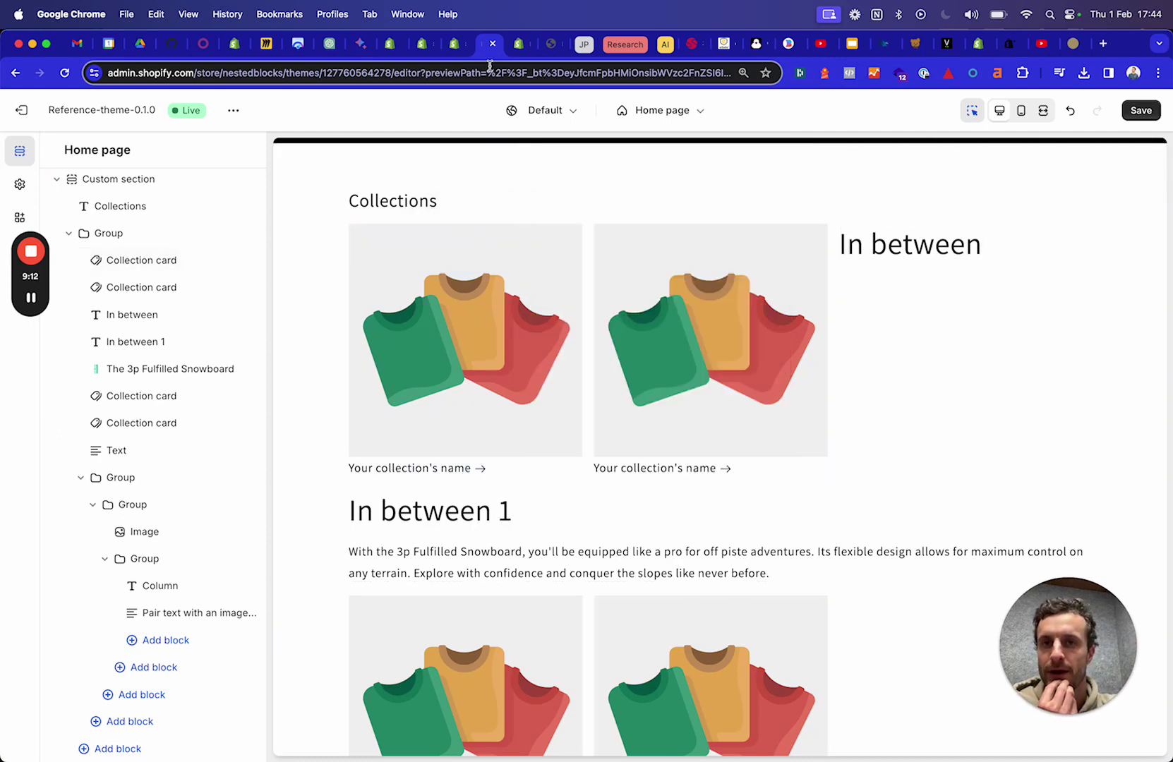
Step: View the Author template in its own editor tab, exit to the store admin, and open the Custom data settings at Metaobjects
left_click(516, 48)
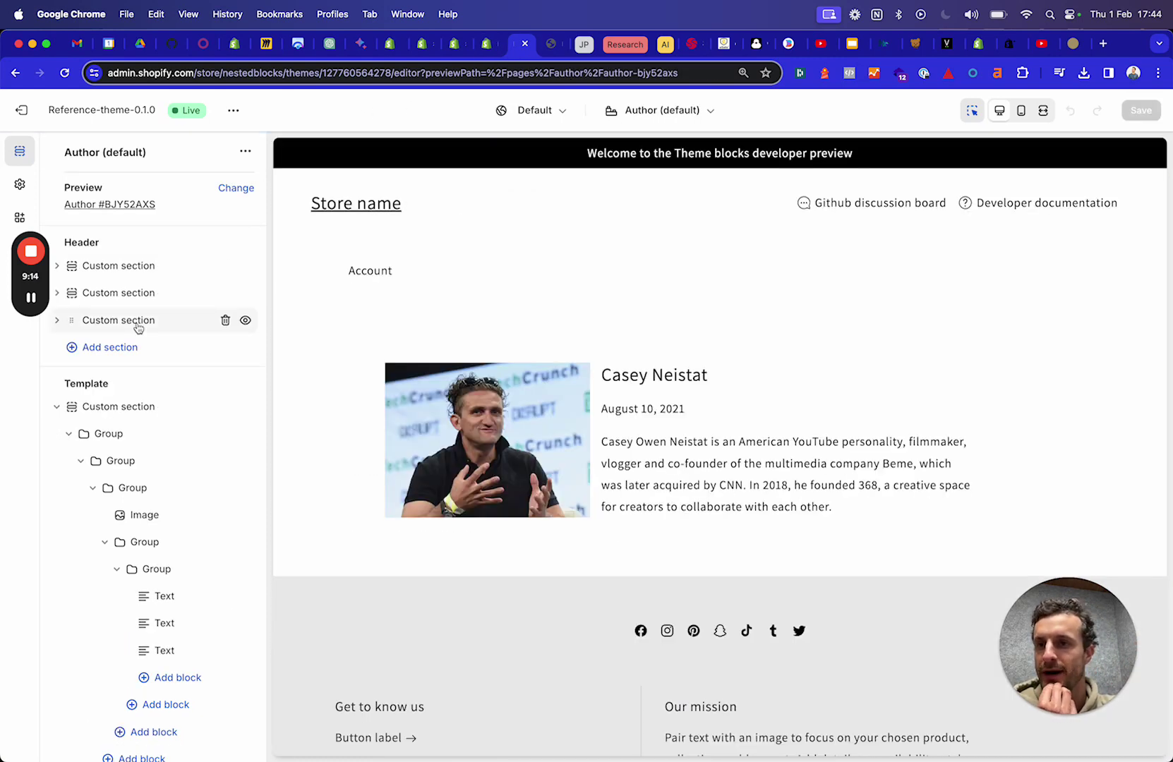
left_click(29, 112)
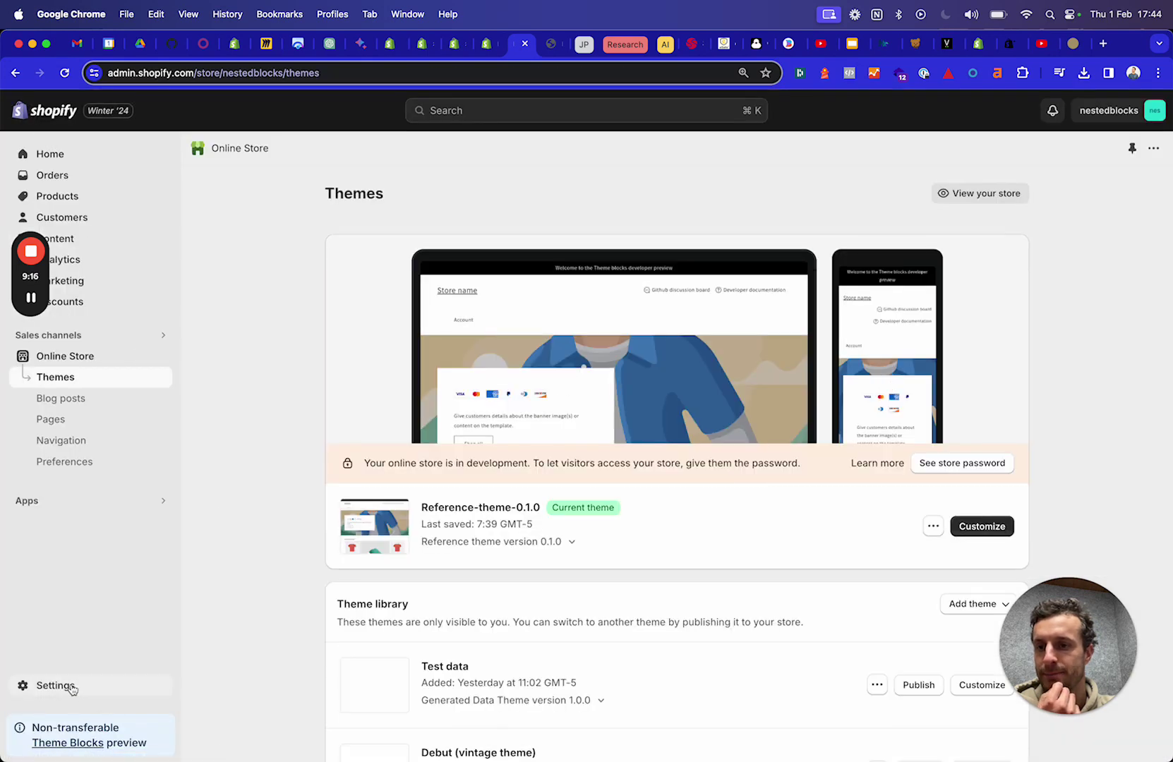
left_click(42, 683)
scroll(240, 571, "down", 1)
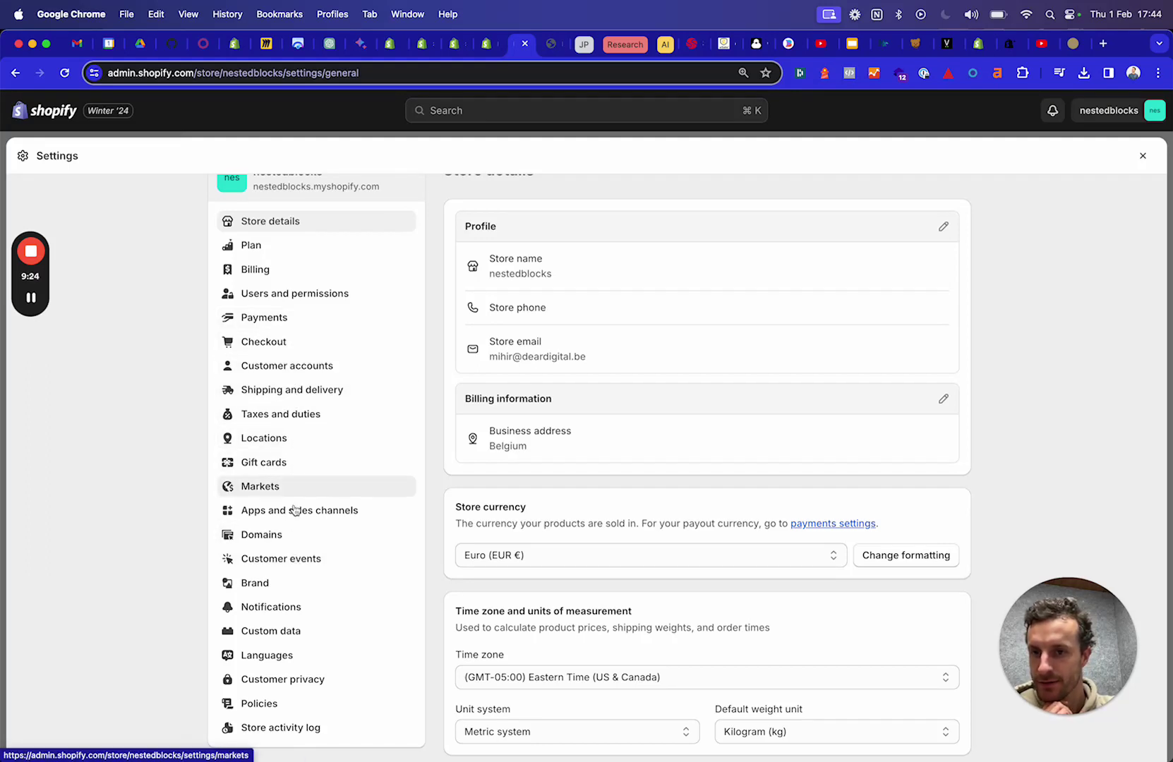
scroll(294, 508, "down", 1)
left_click(284, 582)
scroll(646, 421, "down", 5)
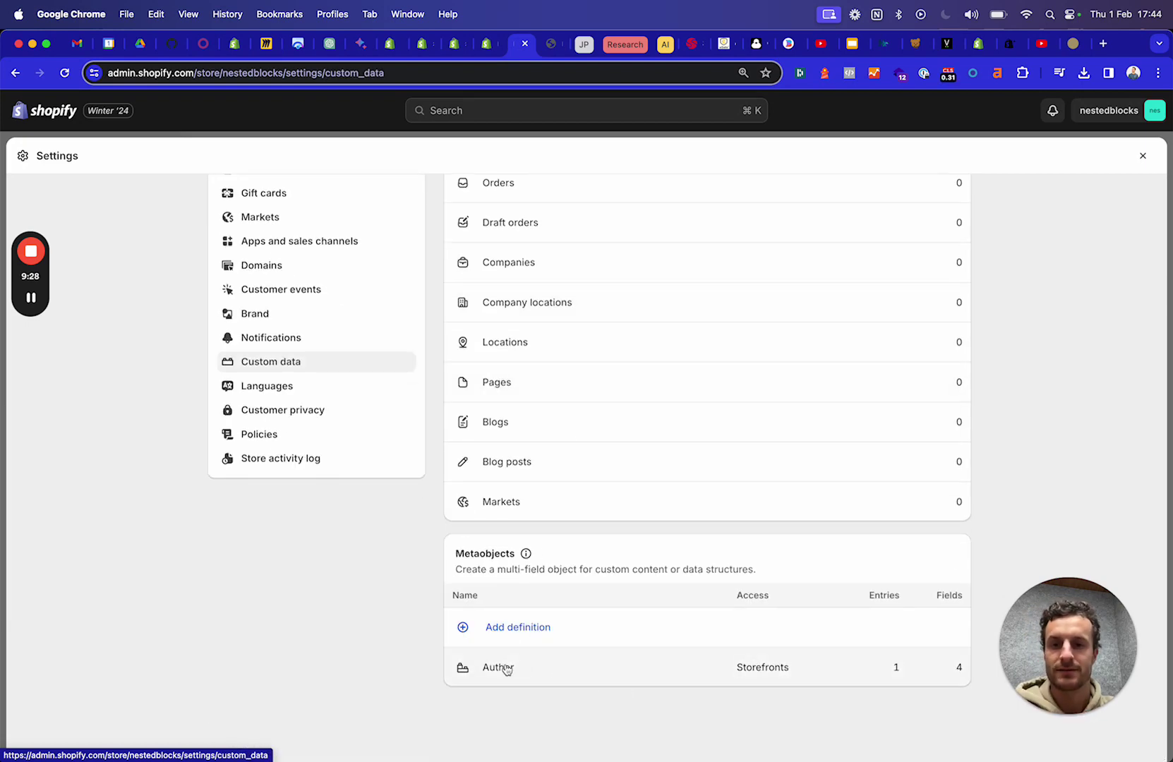
Step: View the fields of the Author metaobject definition, and close the store settings
left_click(518, 676)
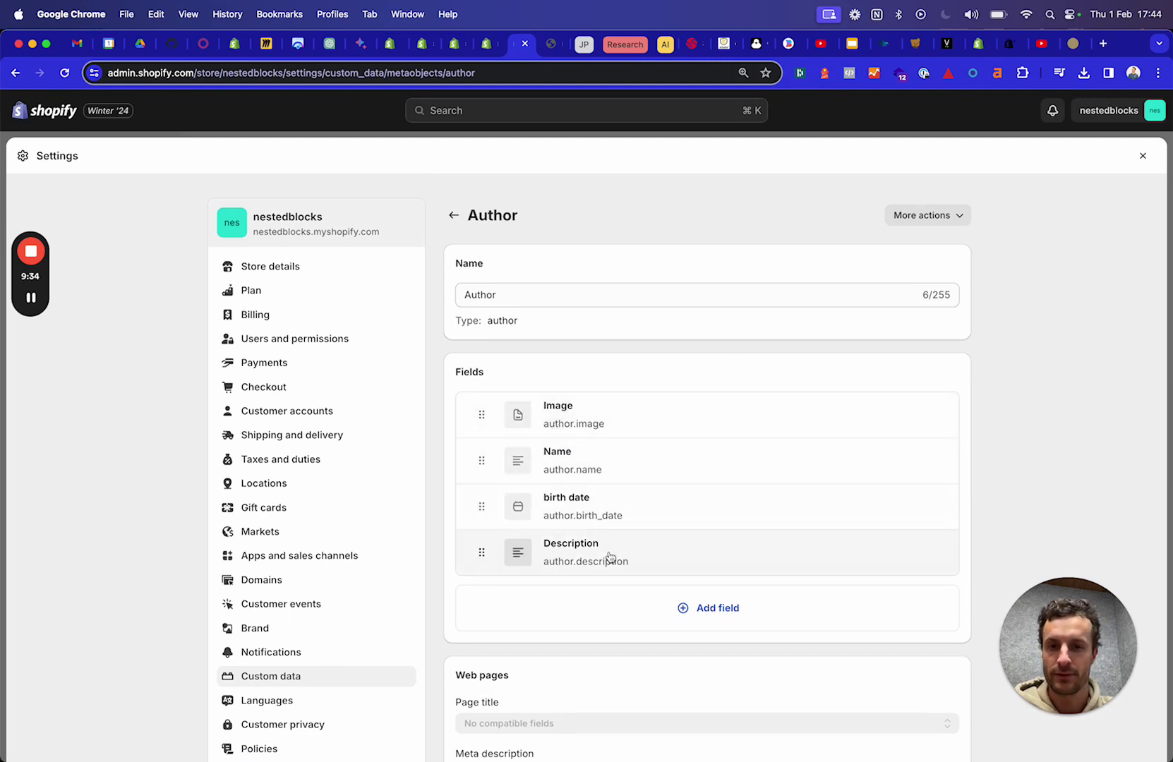
left_click(453, 217)
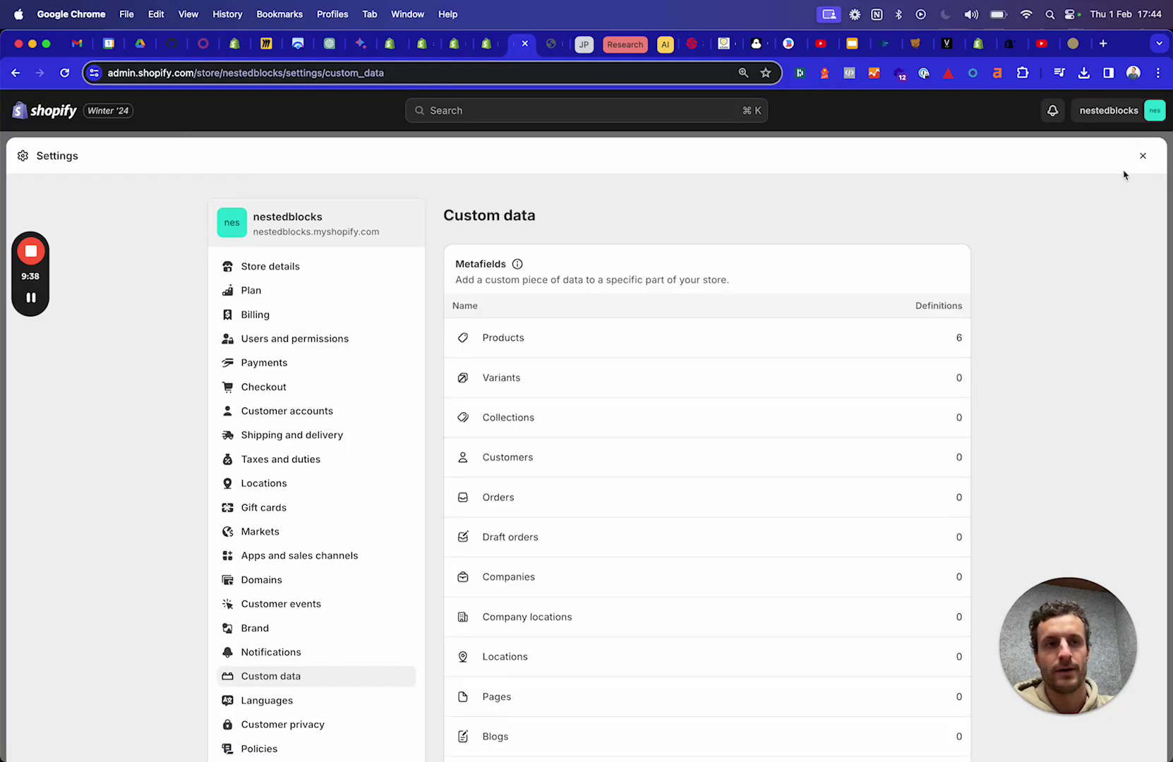
left_click(1142, 156)
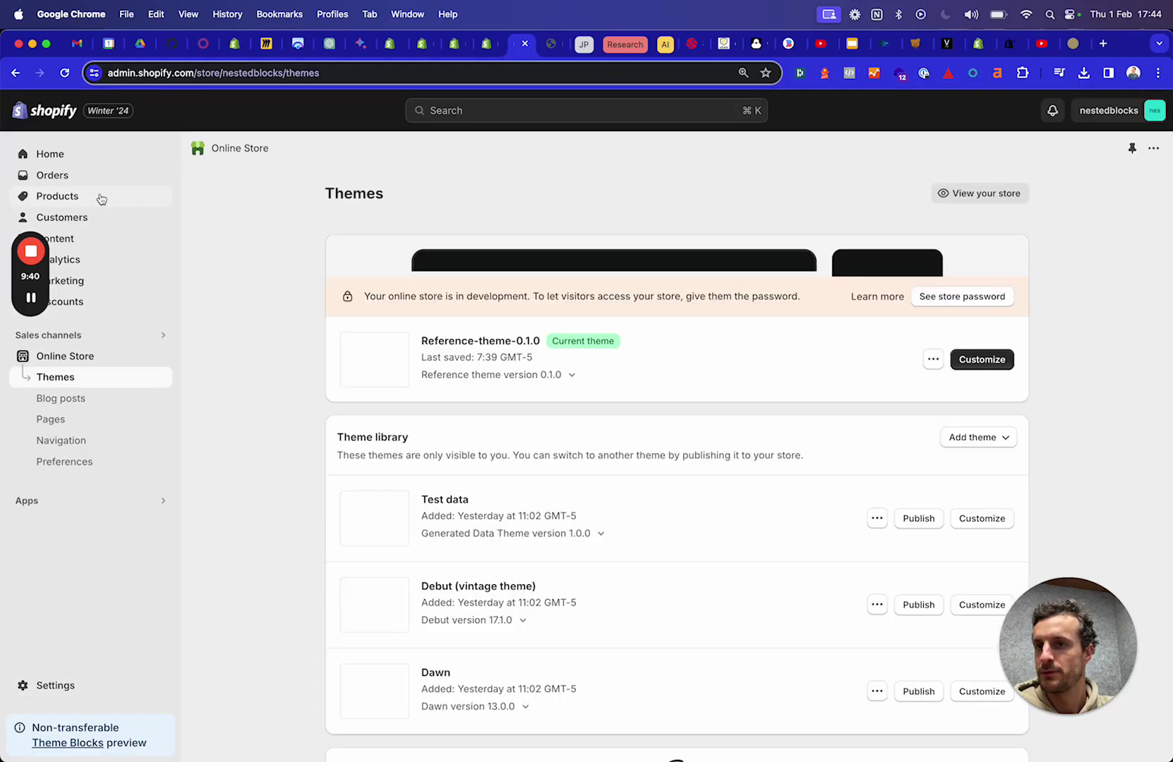
Step: Open the store's Metaobjects content, view the field values of the existing Author entry, and return to the entry list
left_click(104, 242)
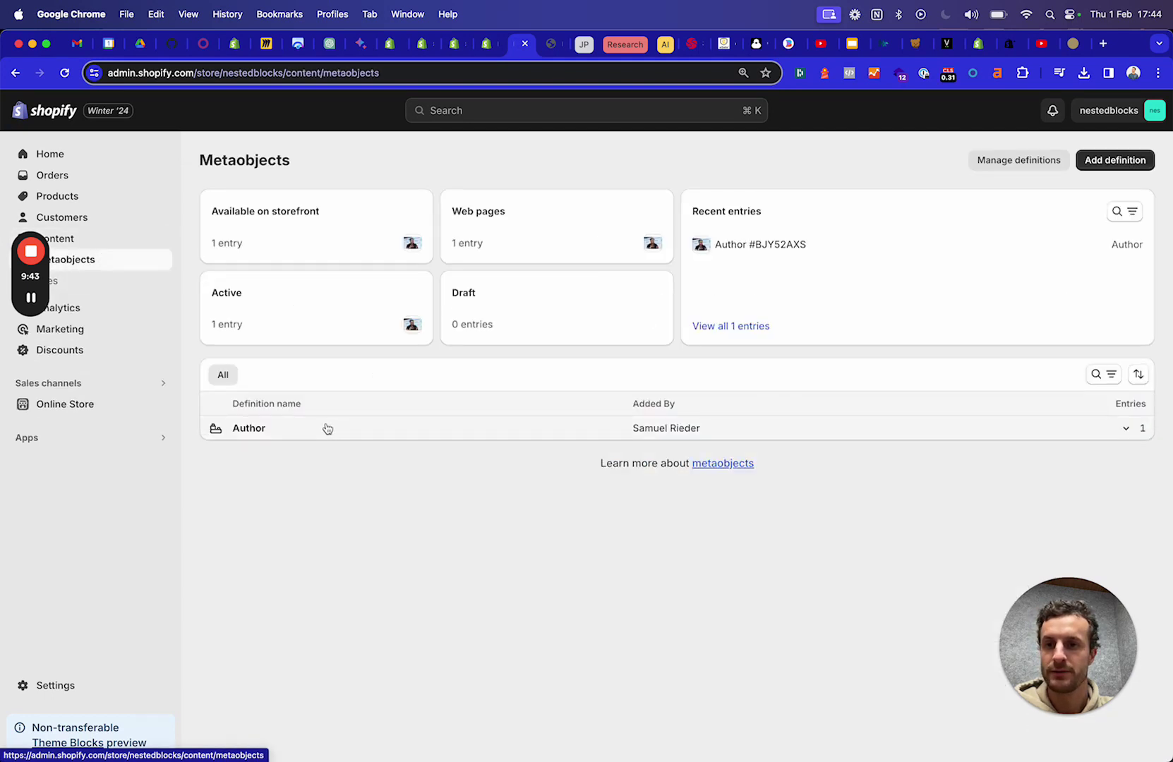
left_click(256, 433)
left_click(329, 293)
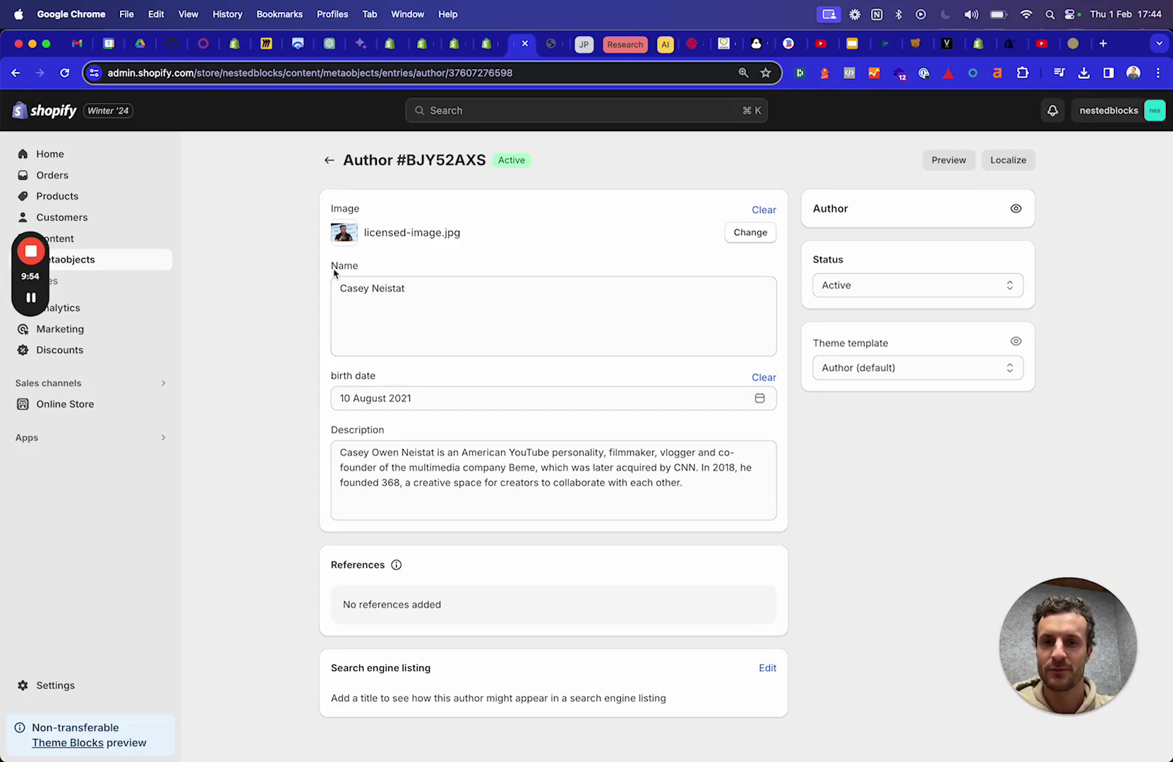
left_click(329, 162)
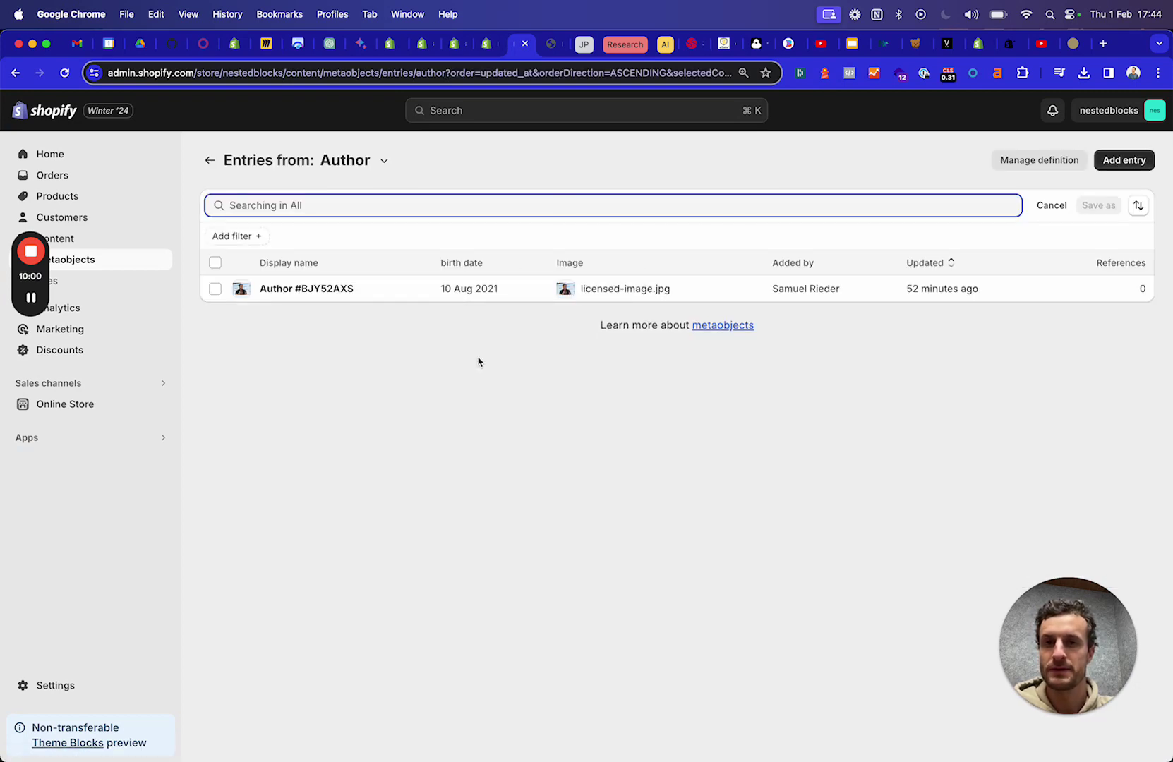
Step: Open the Reference theme's editor from the Online Store themes and switch it to the Author (default) metaobject template
left_click(489, 47)
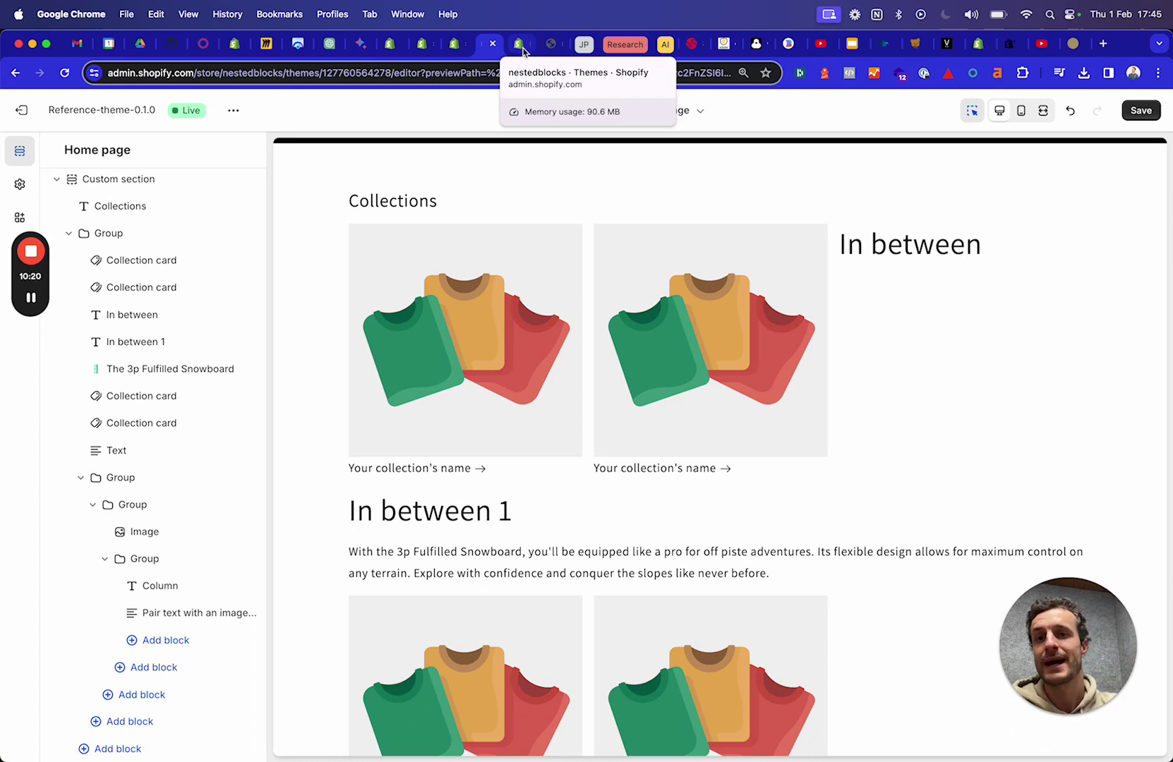
left_click(521, 46)
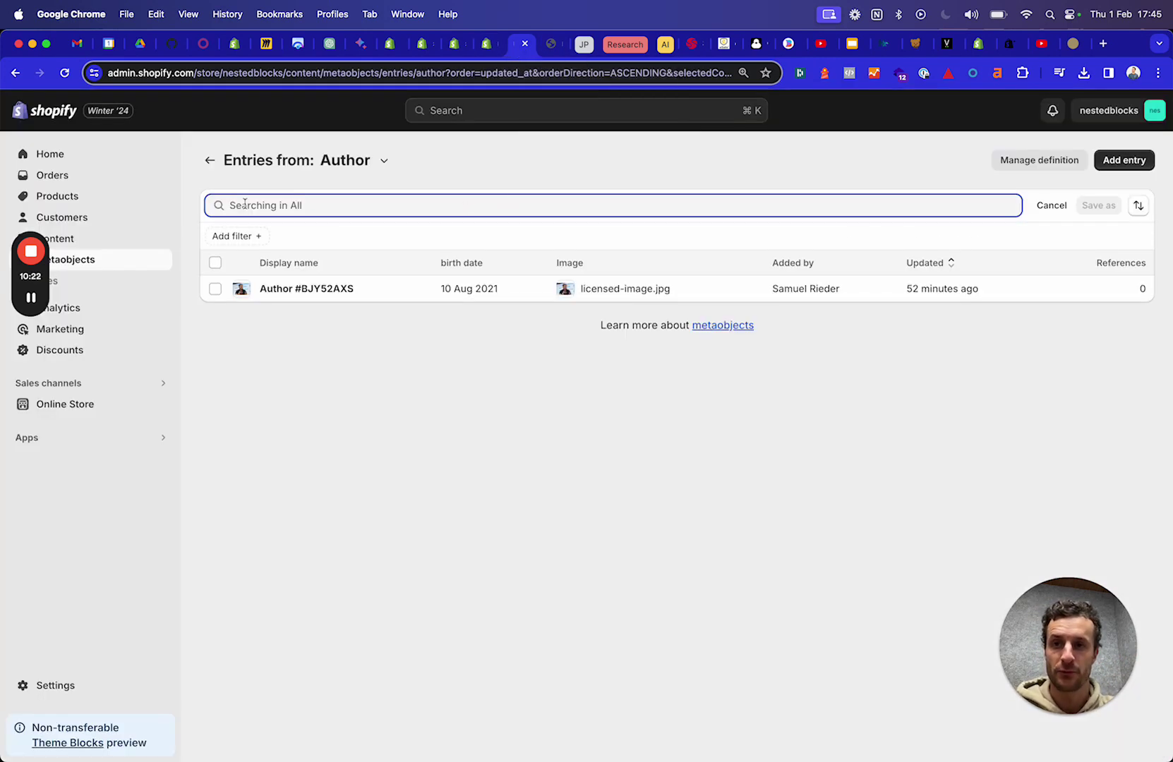
left_click(94, 405)
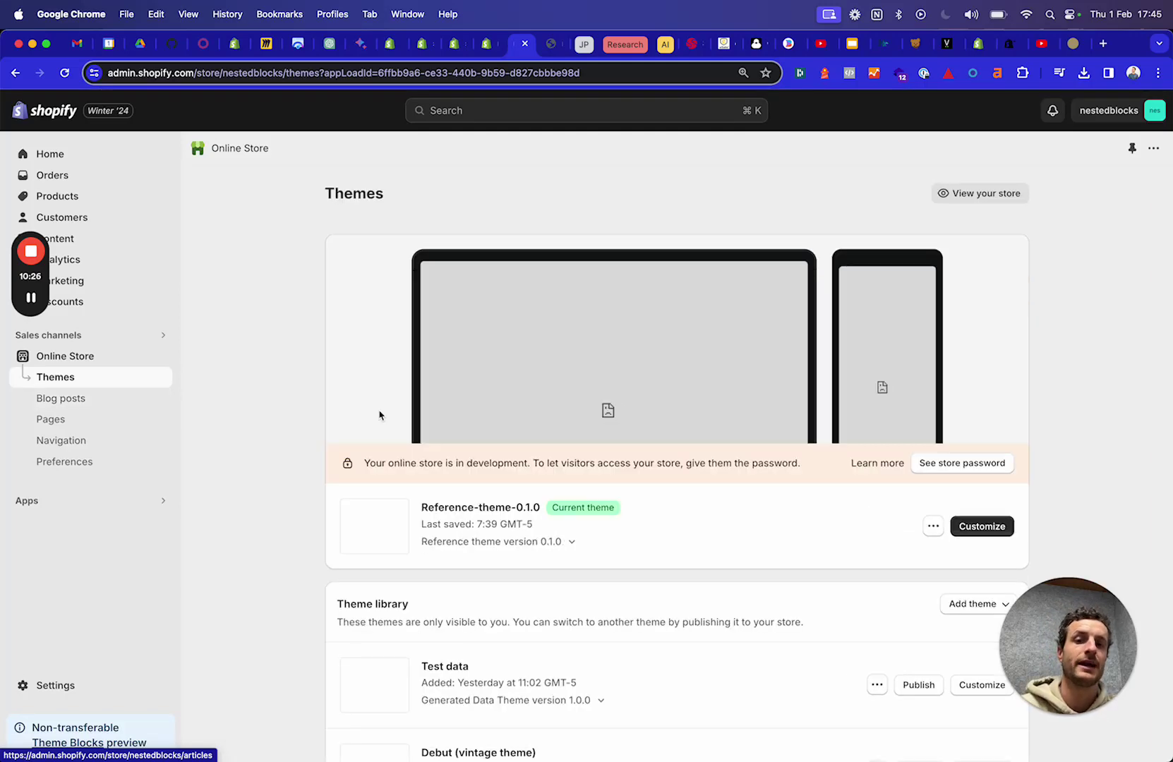
left_click(965, 526)
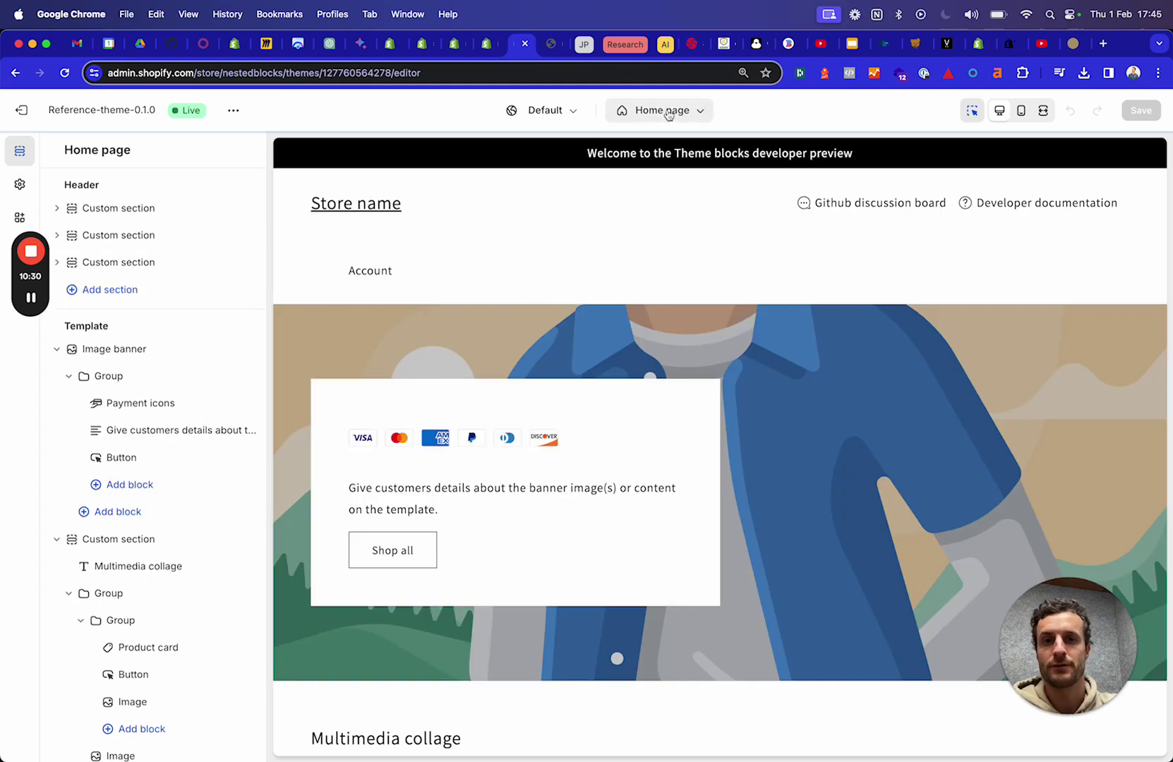
left_click(668, 113)
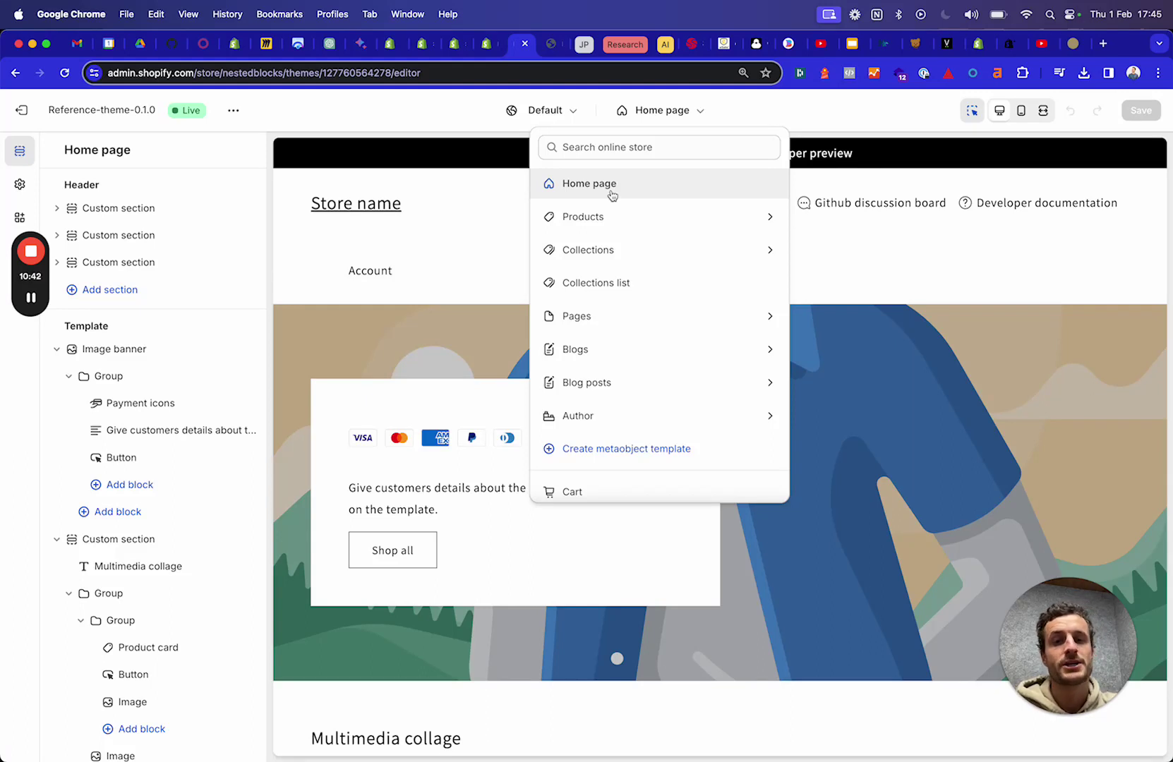
left_click(585, 419)
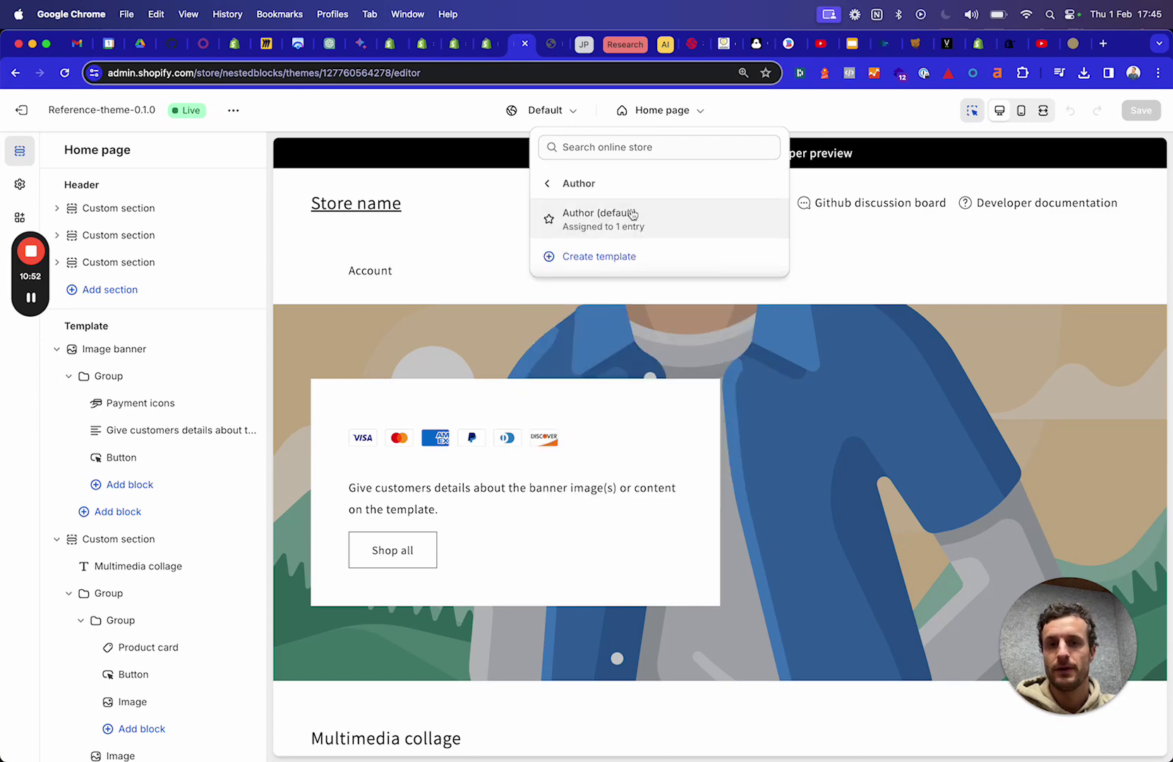
left_click(604, 223)
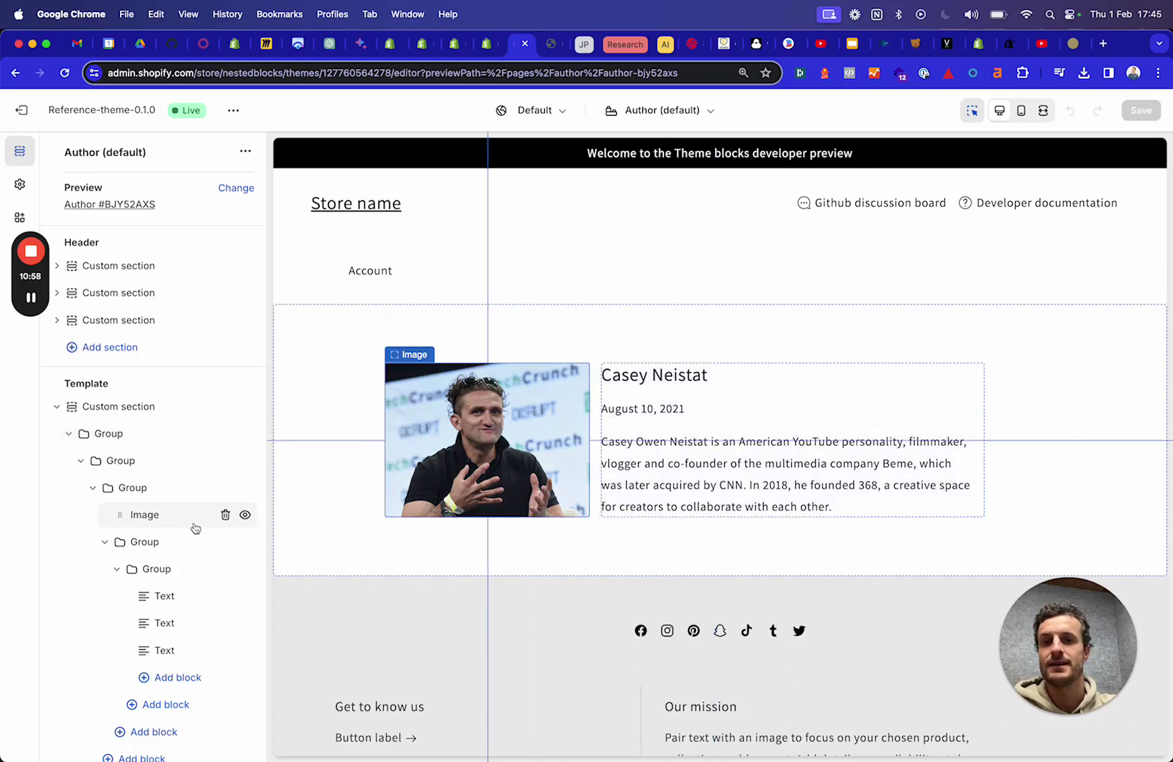
Step: Examine the Author template's nested blocks, viewing the settings of the innermost group and its first text block
scroll(162, 423, "down", 3)
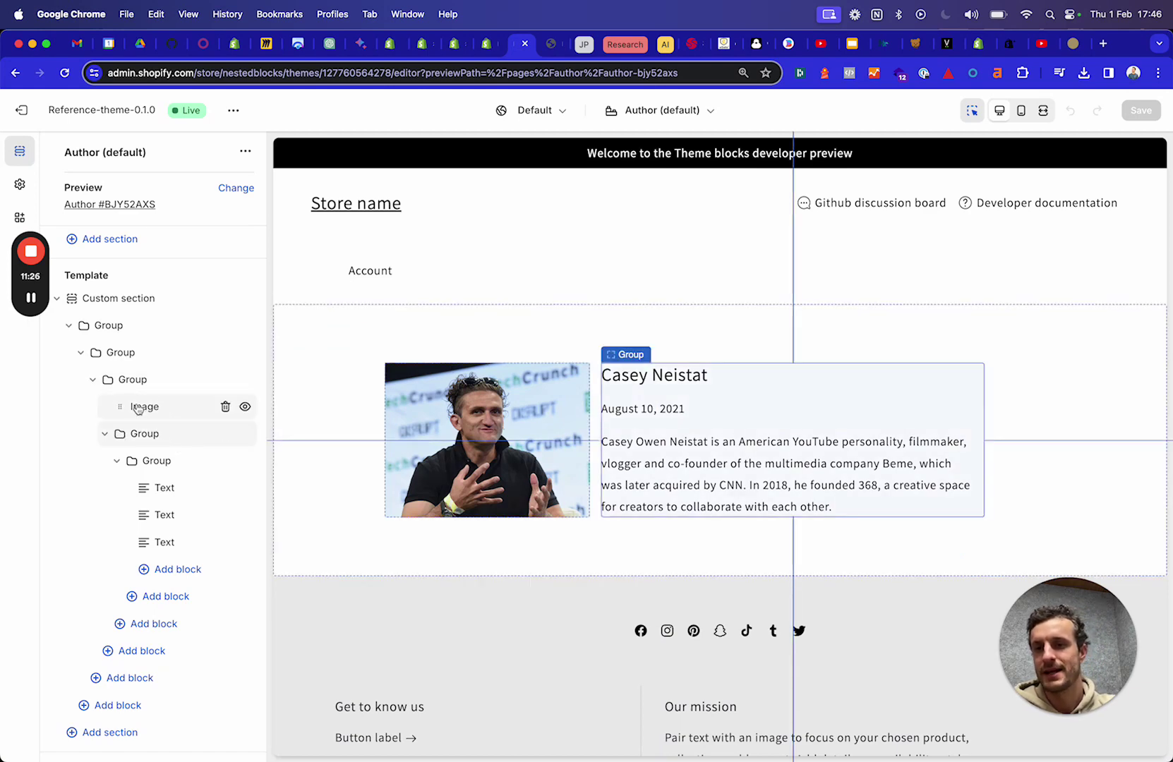
left_click(155, 461)
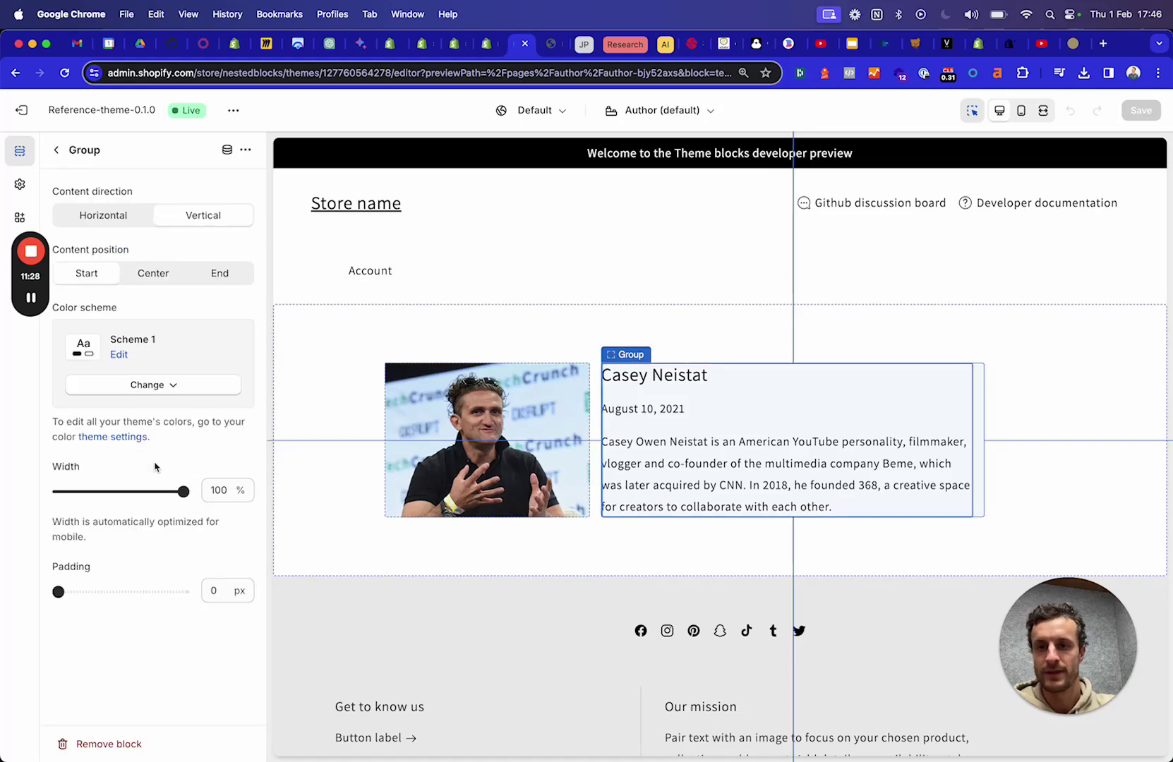
left_click(57, 154)
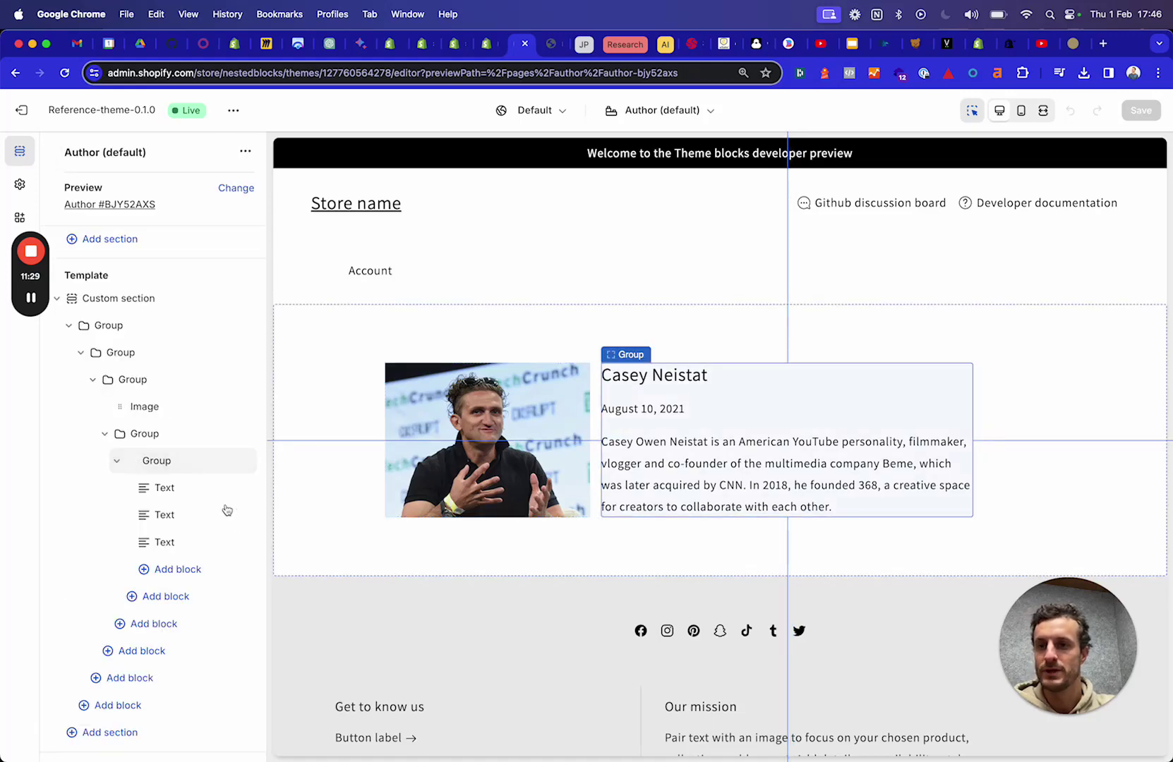
left_click(169, 488)
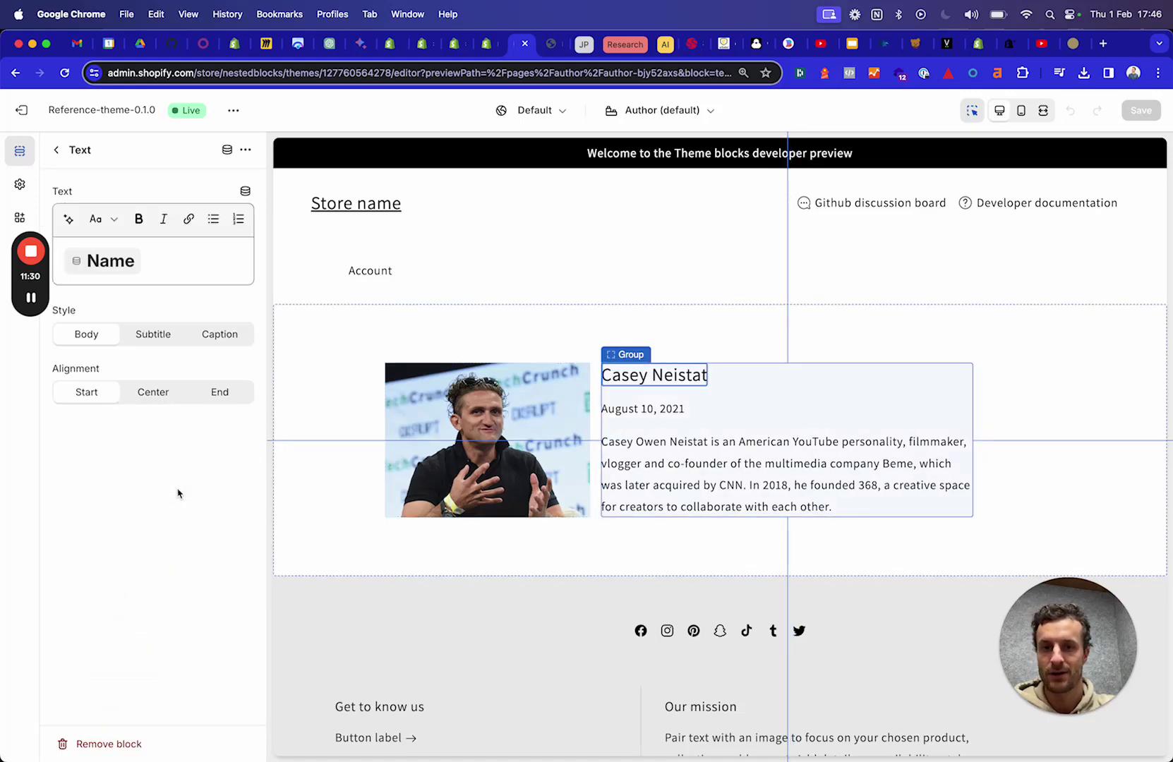
left_click(56, 149)
Step: Set the width of the author image block to 43% and return to the block list
left_click(145, 412)
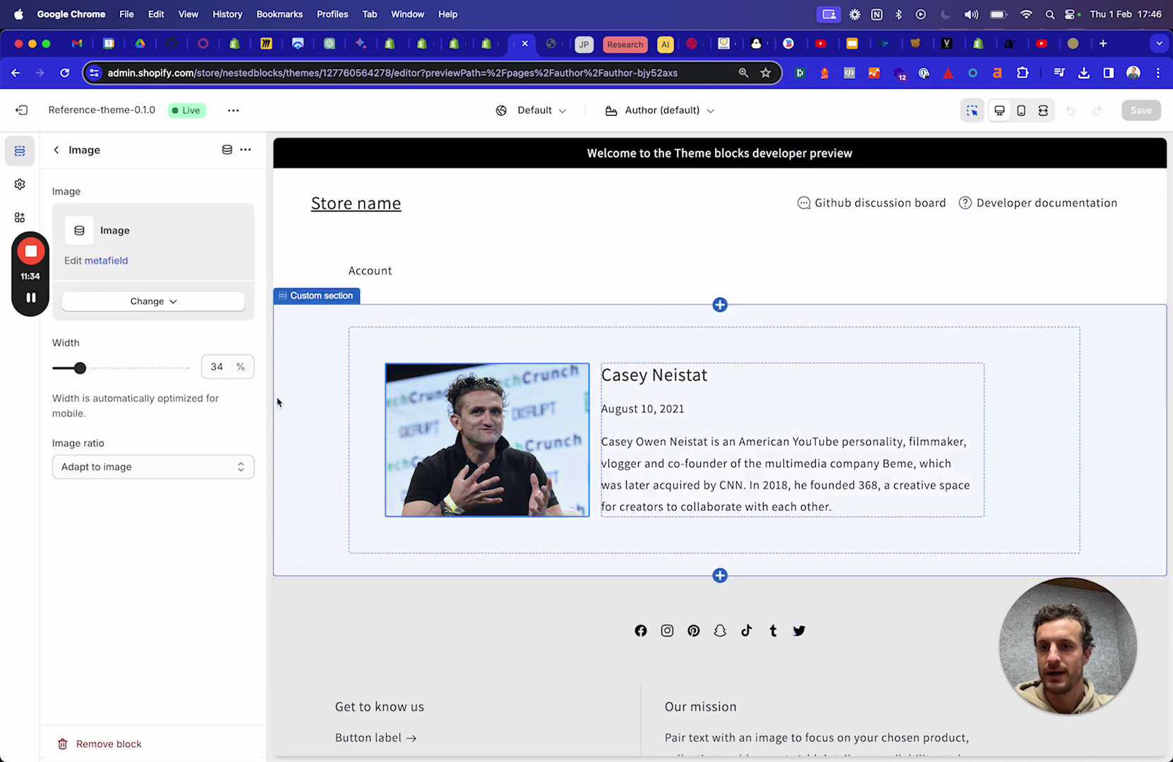
left_click_drag(81, 367, 94, 368)
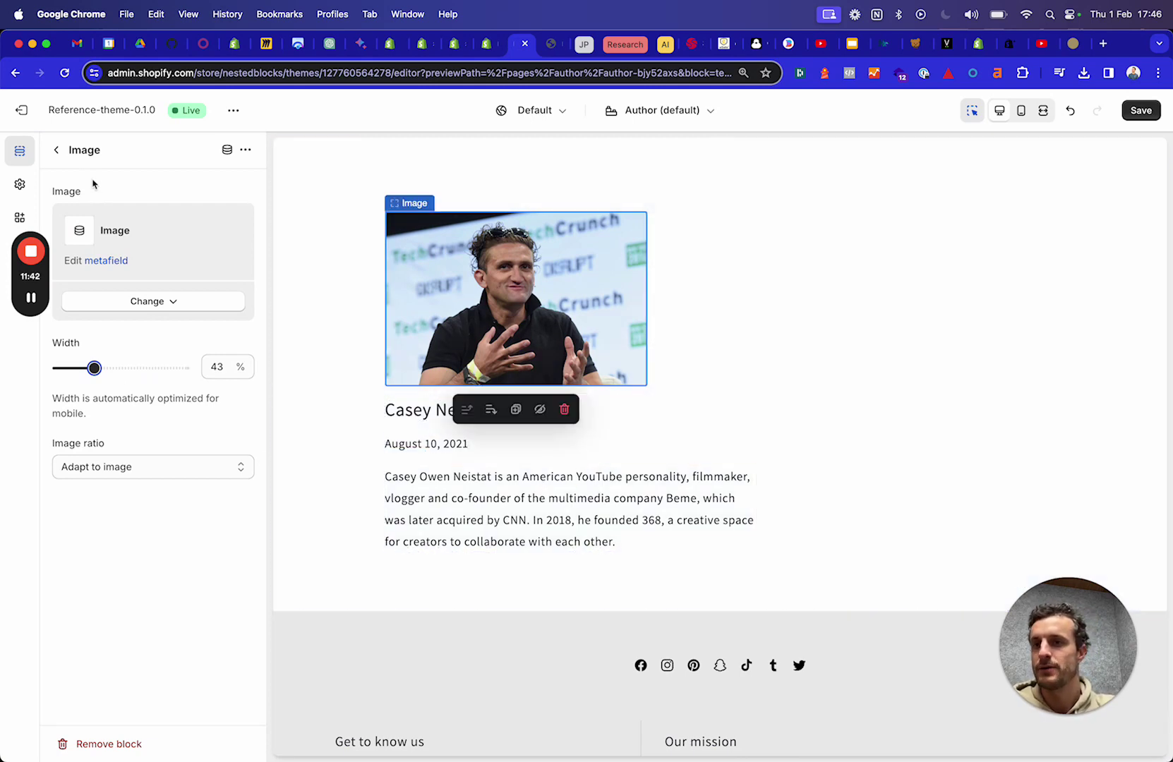
left_click(56, 150)
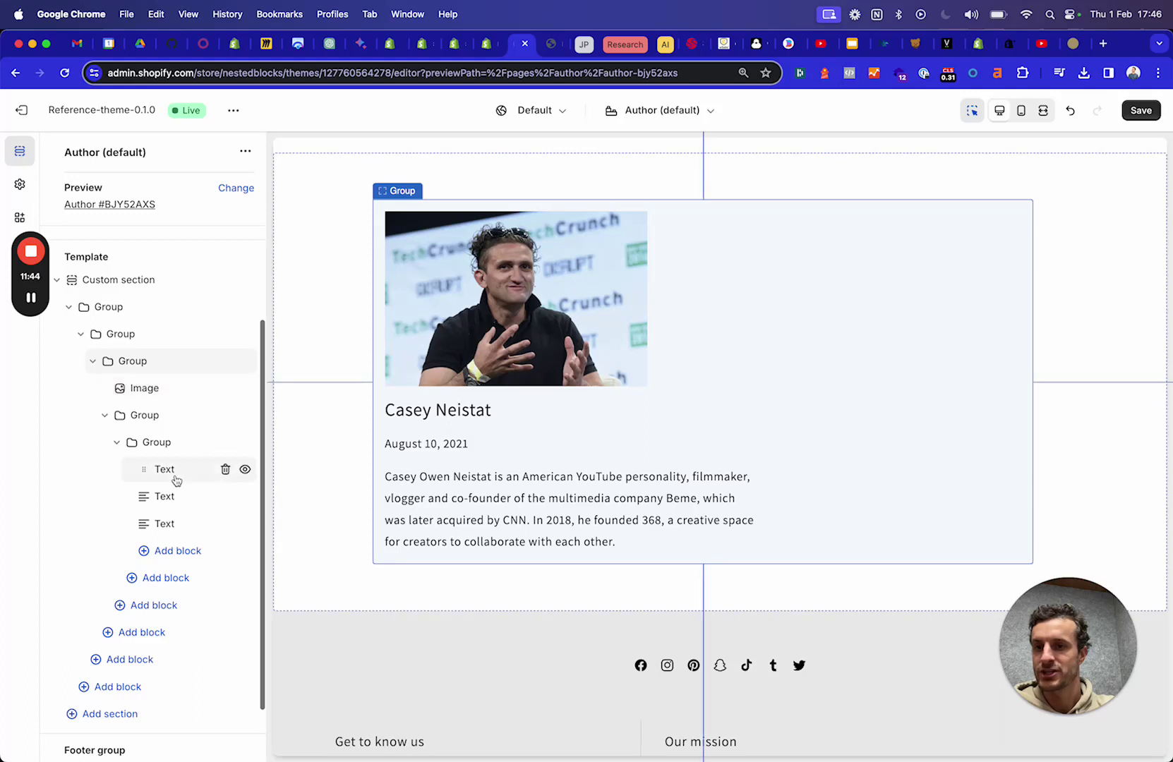
Step: View which Author metaobject fields can be connected to the first text block, and return to the block list unchanged
left_click(175, 477)
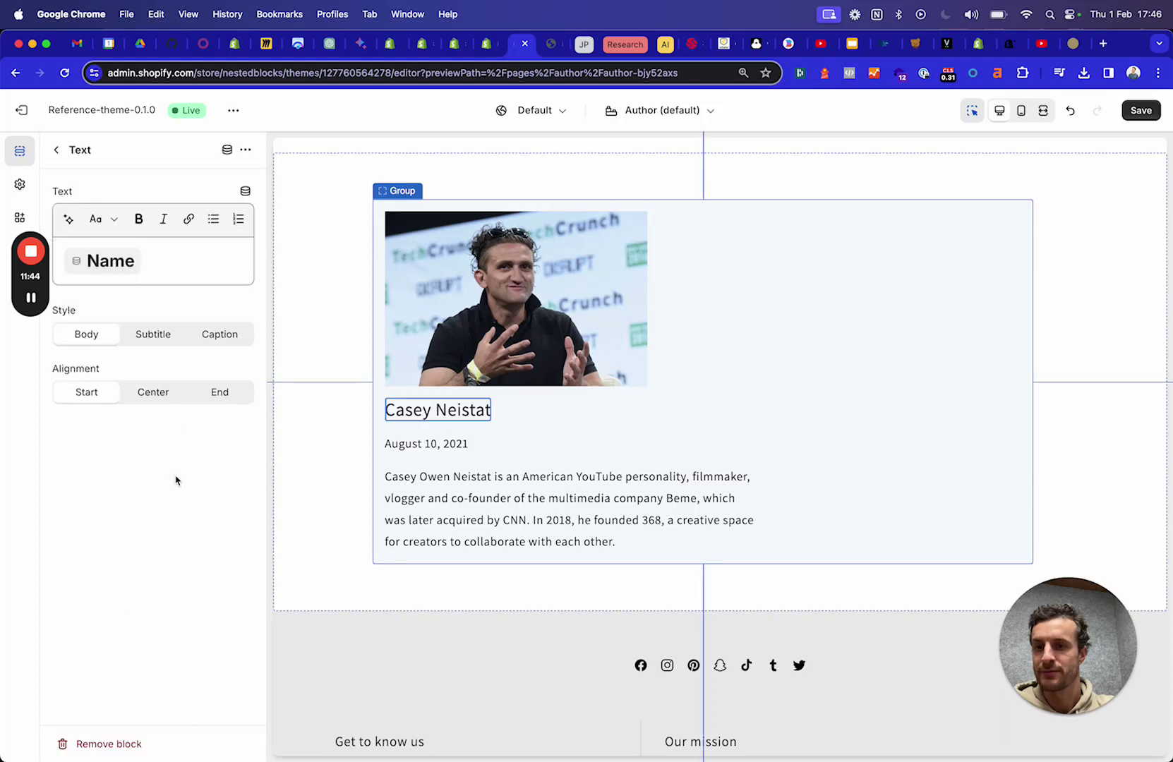
left_click(244, 192)
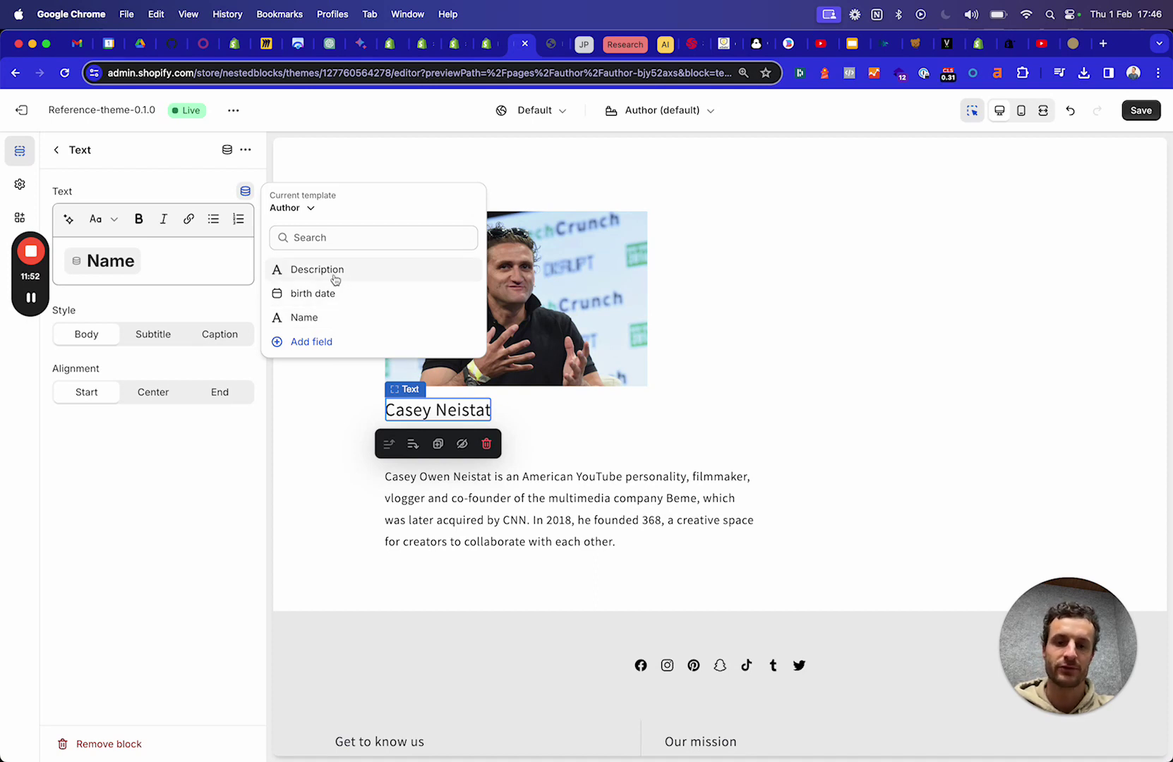
left_click(57, 153)
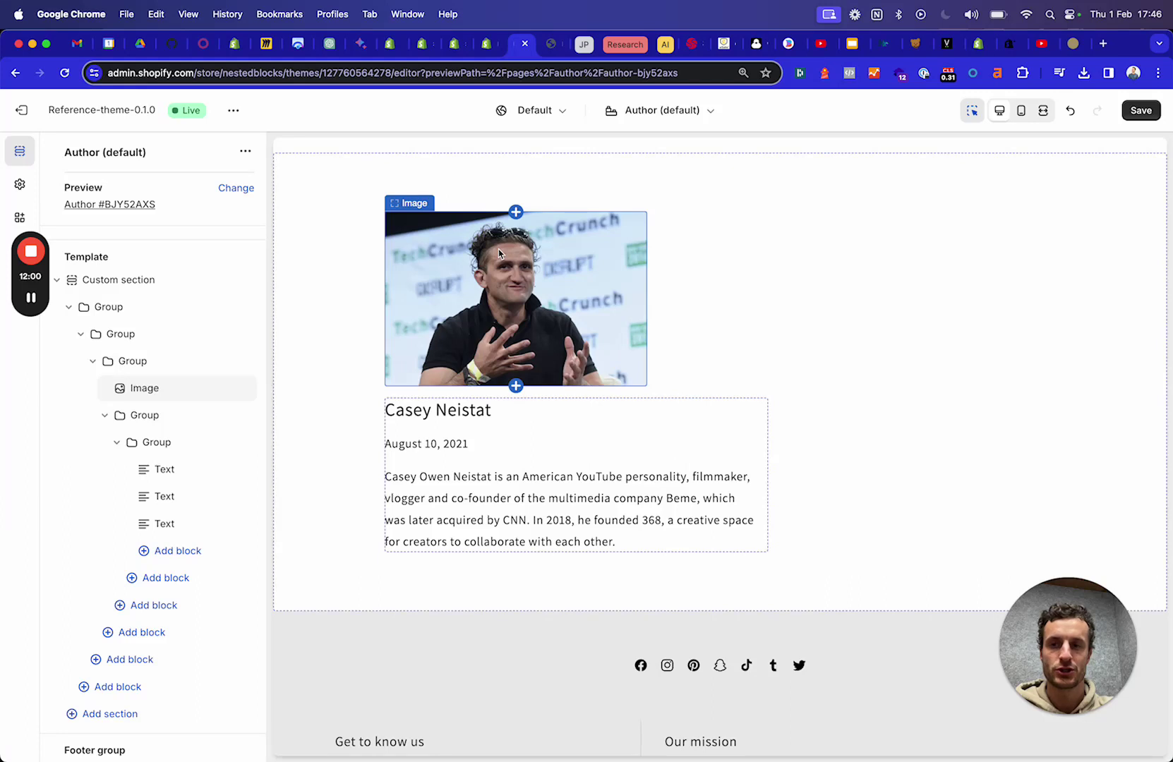
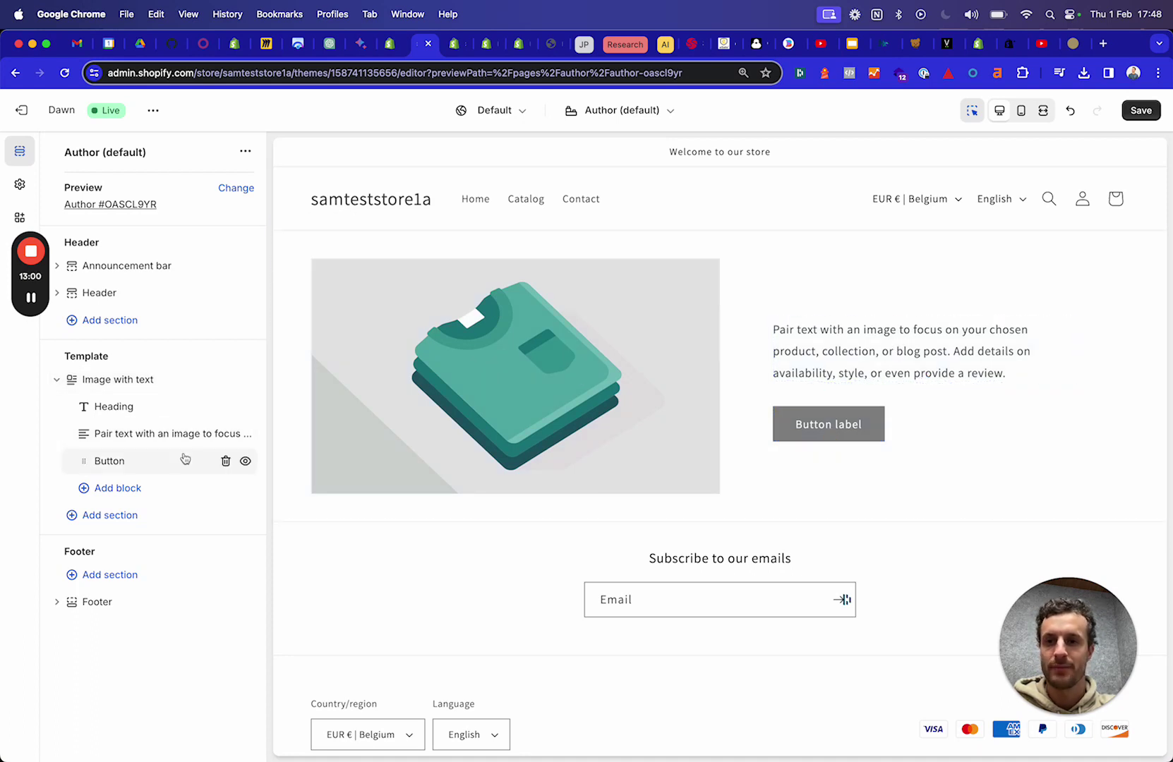
Step: In the Dawn theme's Author template, add a Caption block to the Image with text section
left_click(113, 488)
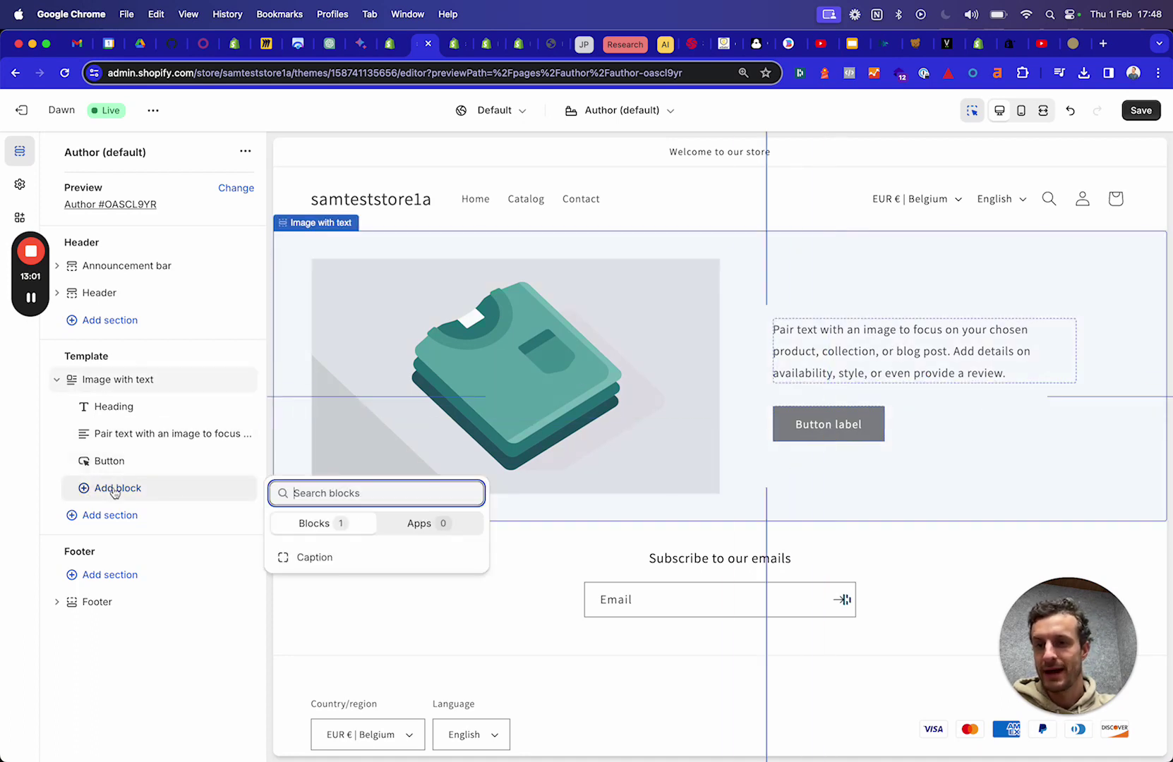
left_click(307, 557)
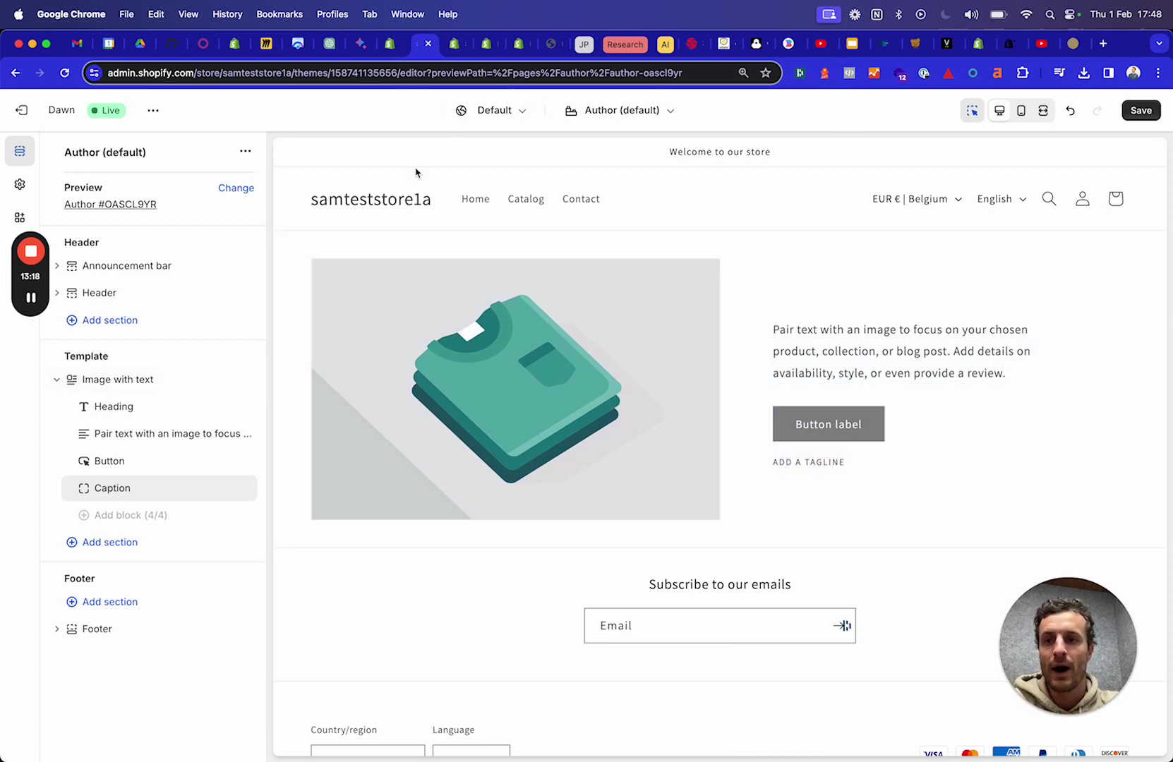
Step: Switch back to the Reference theme's Author template and add an Icon block below the text blocks in the innermost group
left_click(486, 45)
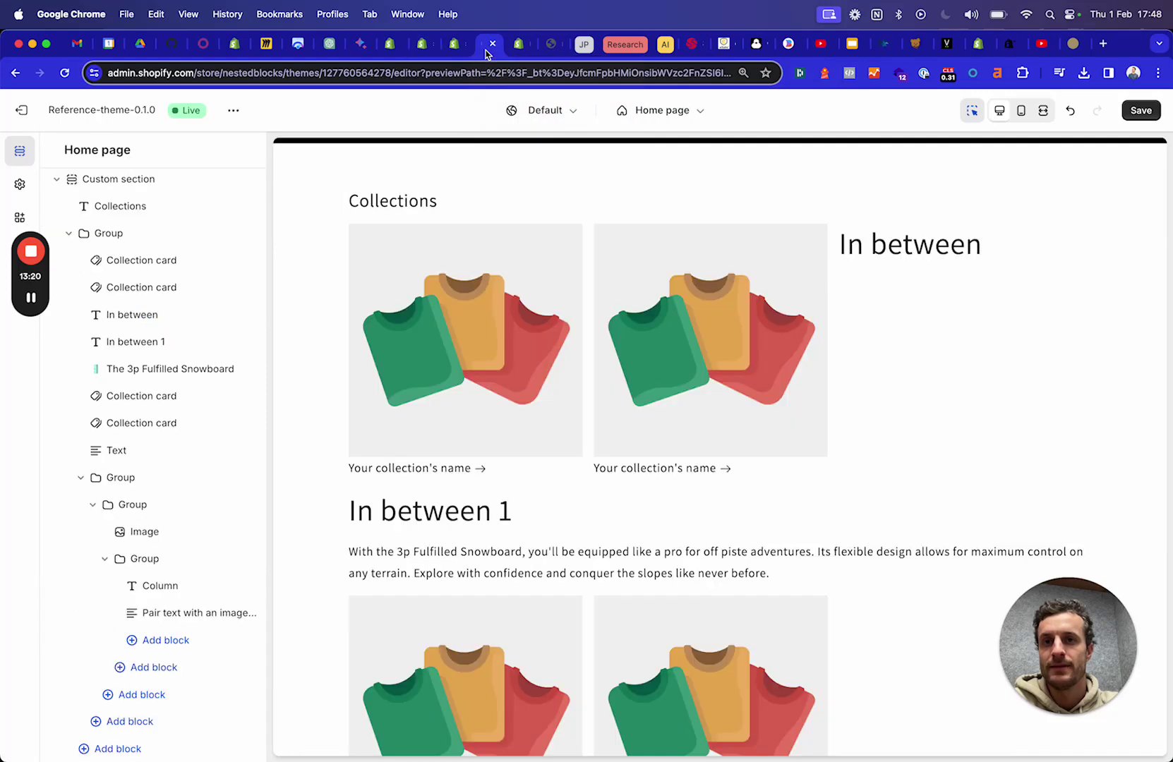
left_click(518, 44)
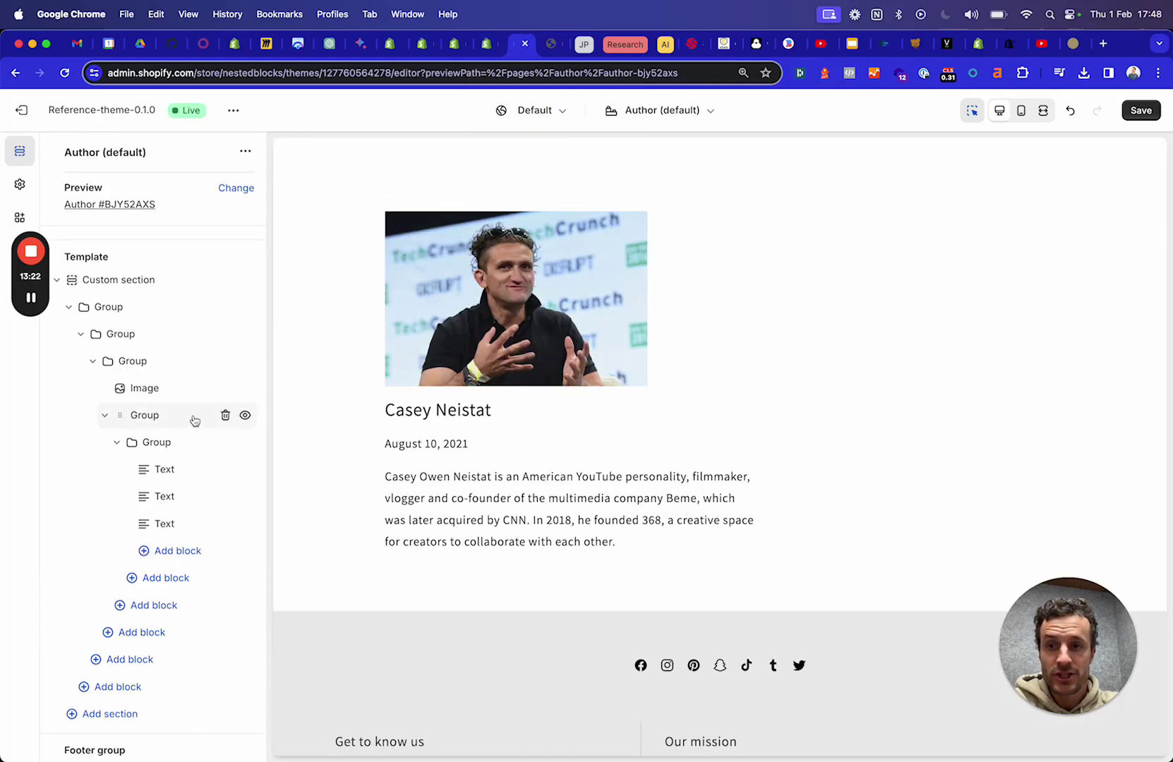
scroll(118, 412, "down", 2)
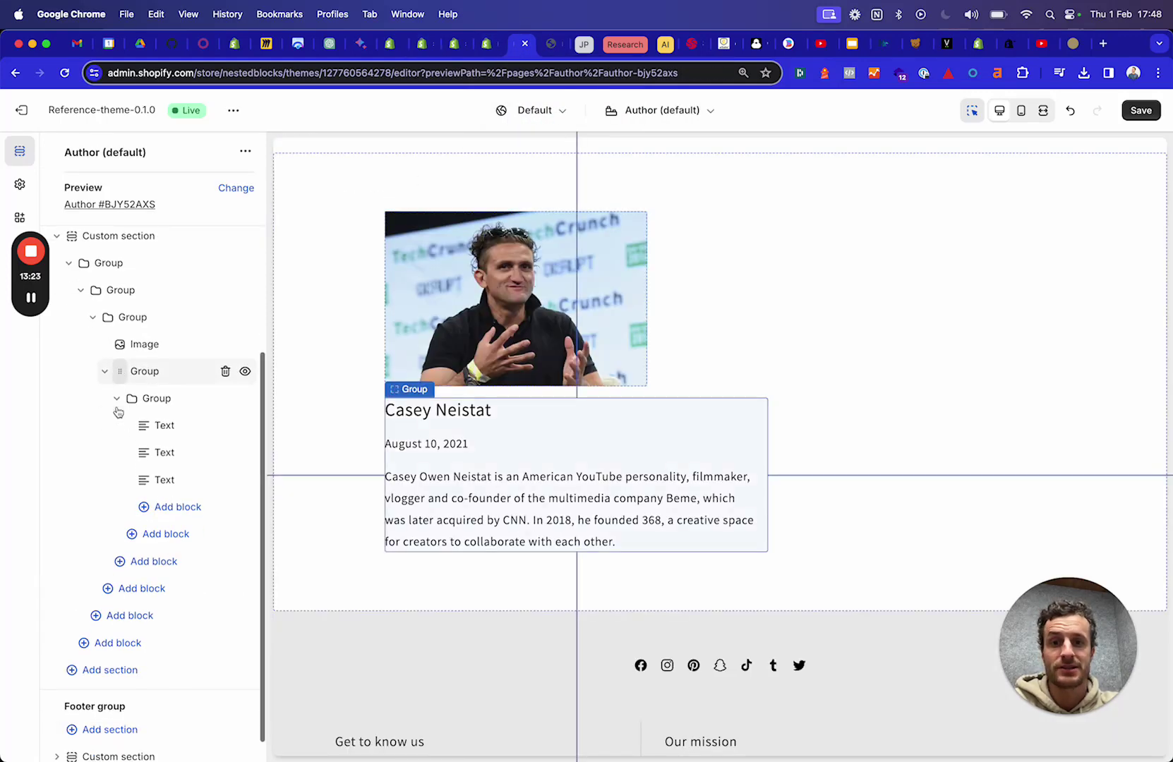
left_click(192, 507)
left_click(322, 586)
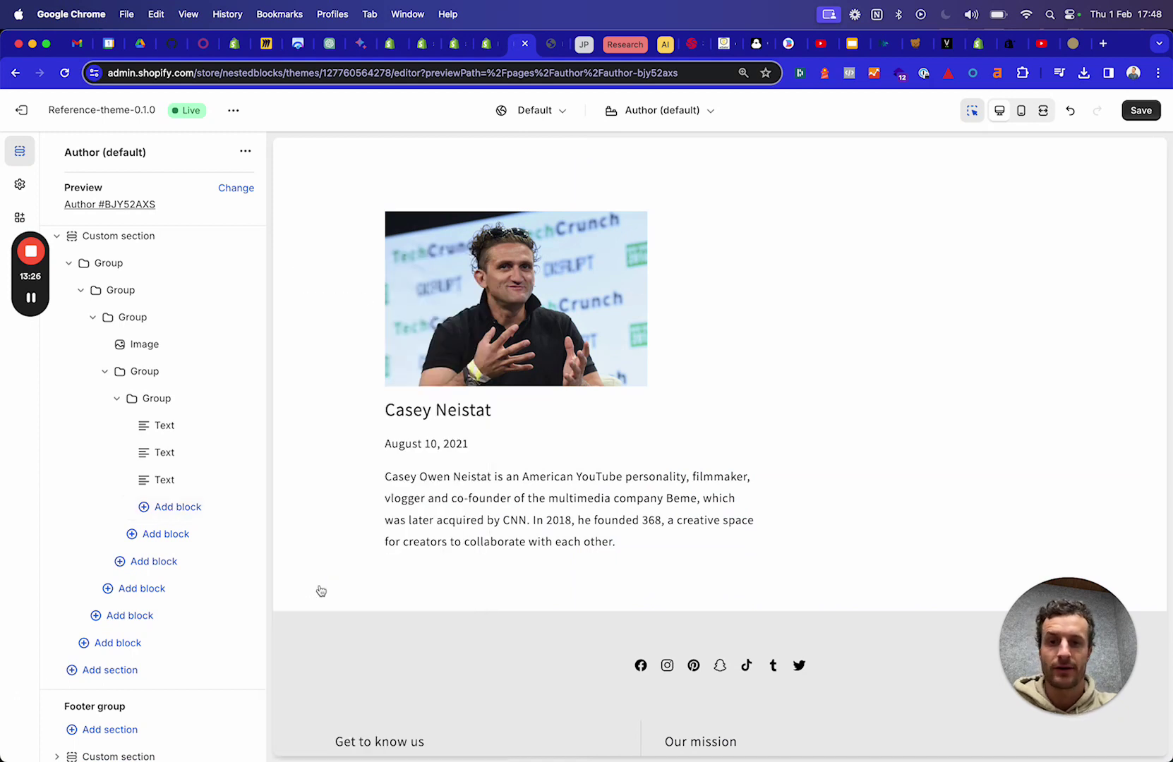
left_click(56, 149)
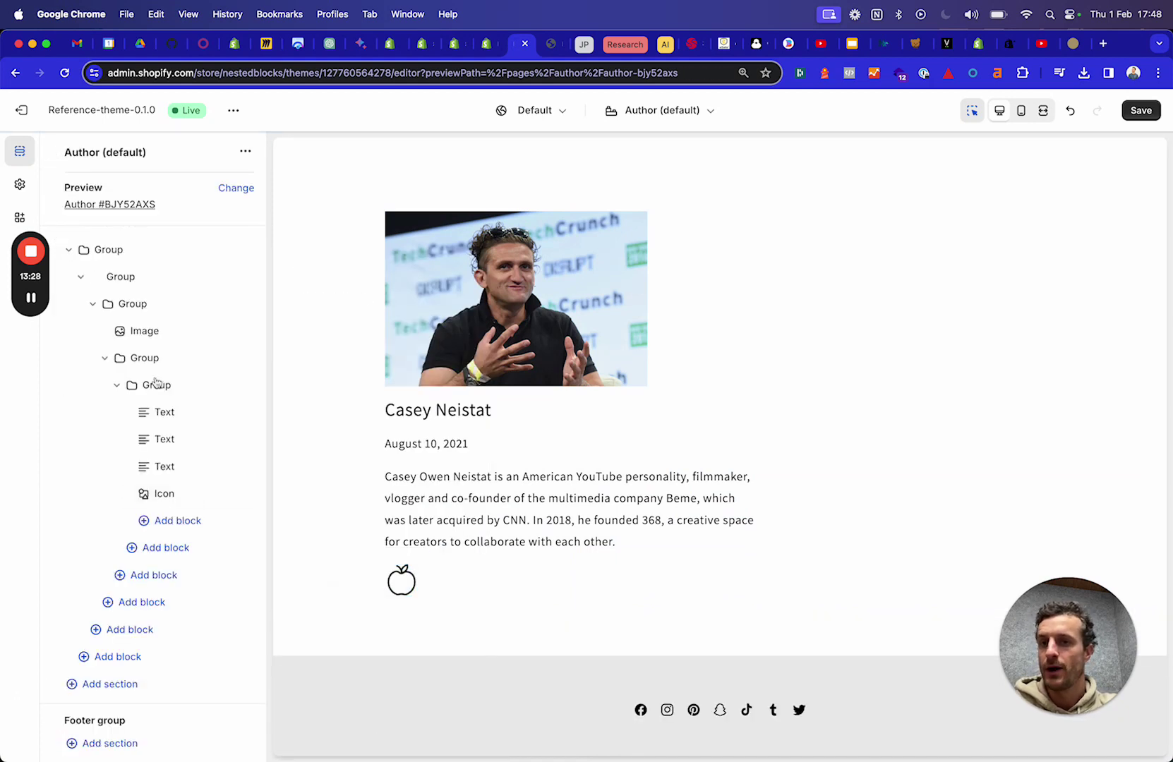
Step: Add a Button (secondary) block to the group that encloses the innermost group, and return to the block list
left_click(168, 546)
scroll(343, 545, "down", 1)
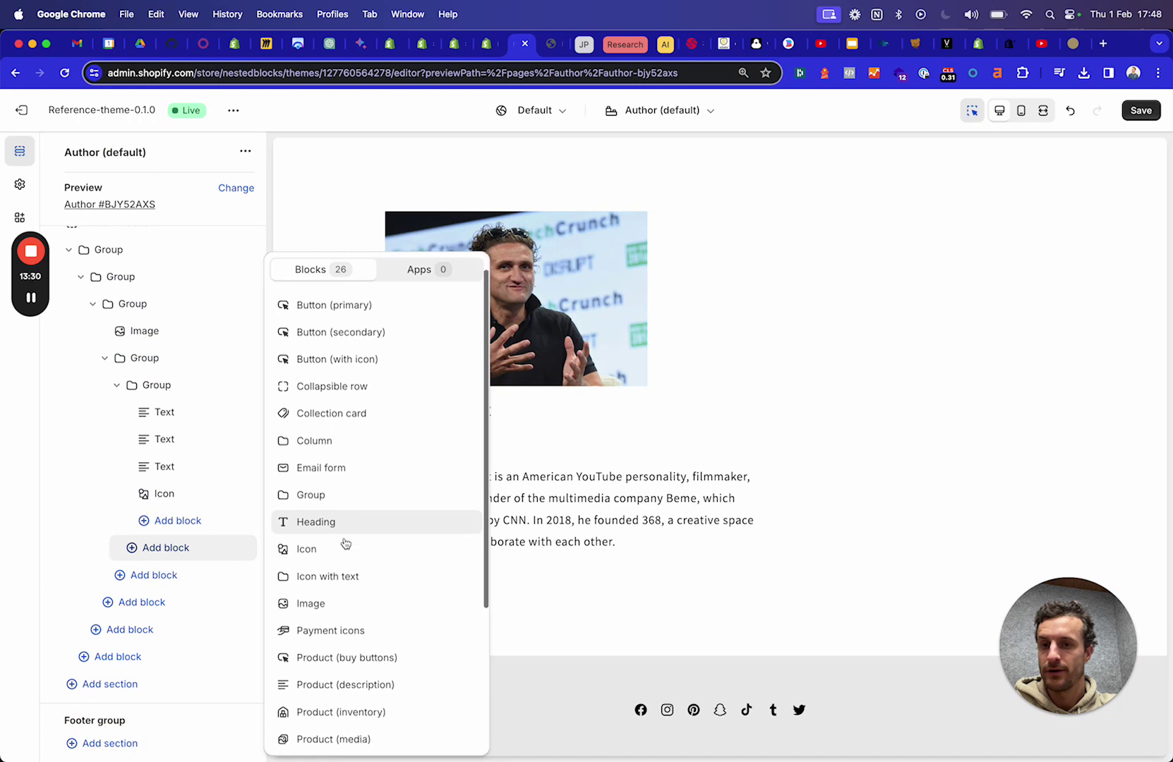
scroll(346, 522, "up", 1)
left_click(341, 353)
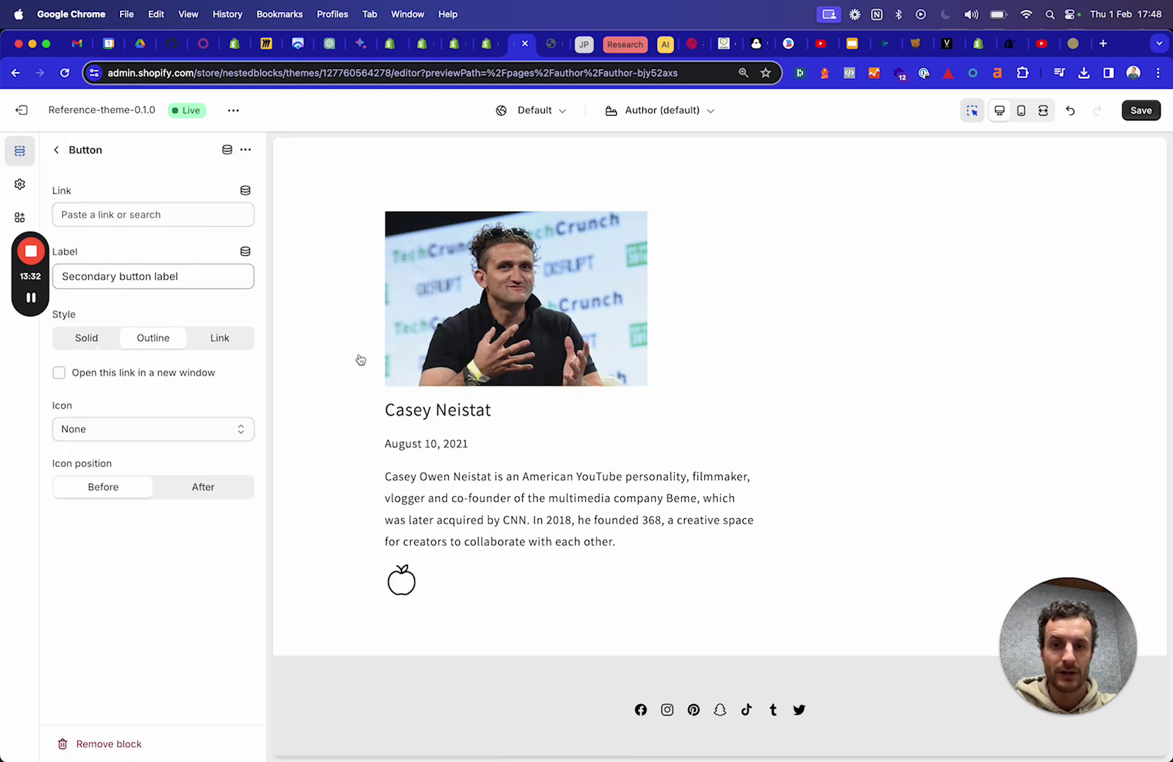
left_click(55, 151)
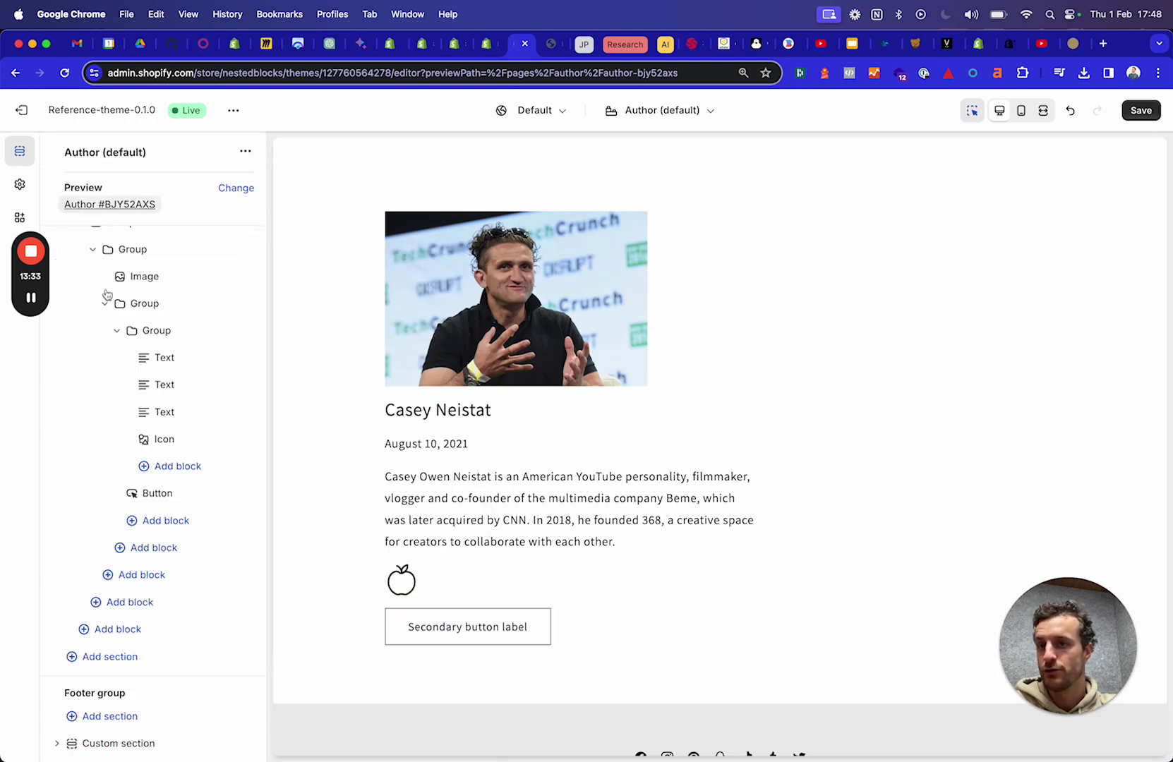
Step: Add a Button (primary) block below the icon in the innermost group and check the preview
left_click(179, 467)
left_click(335, 331)
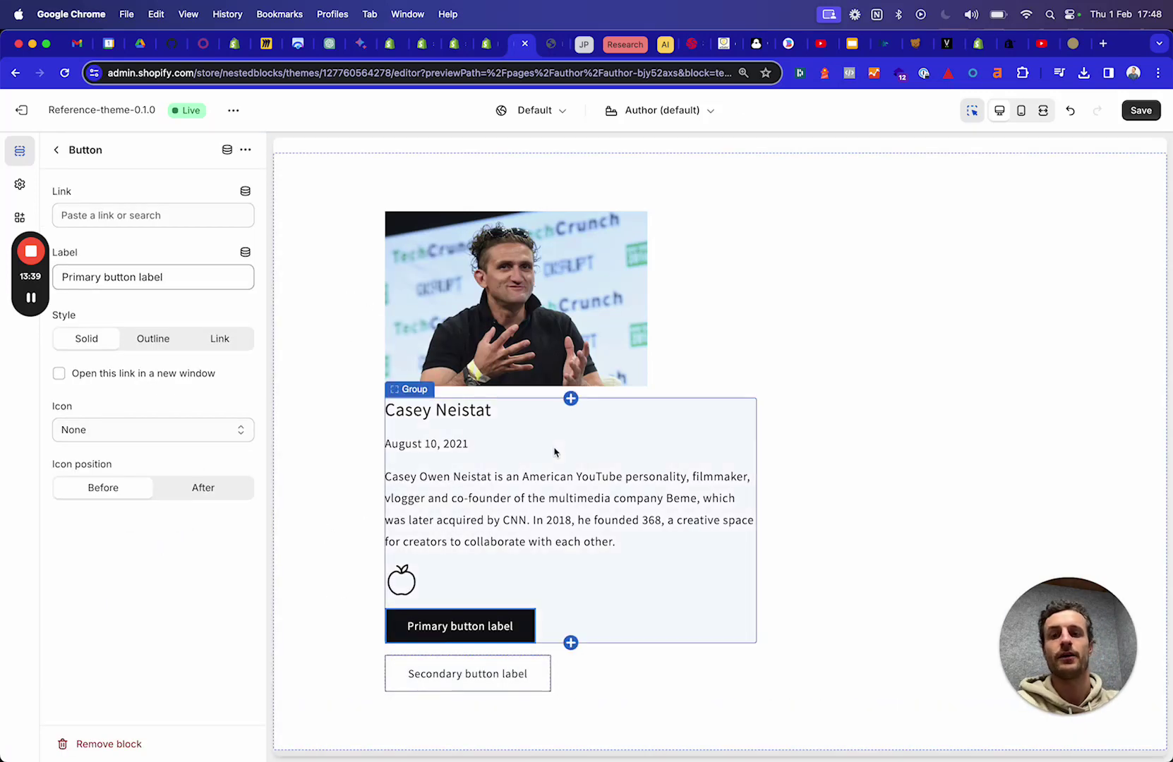
scroll(585, 569, "down", 4)
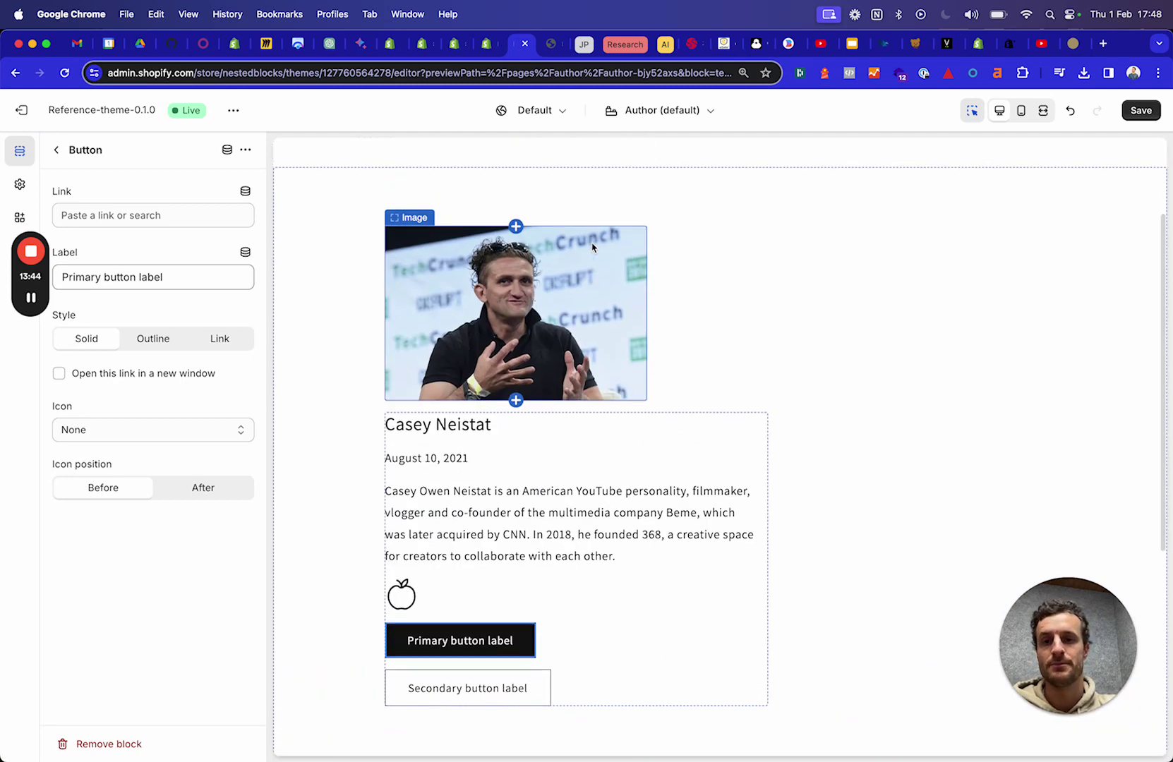
Step: Set the width of the author image block to 37%
left_click(58, 155)
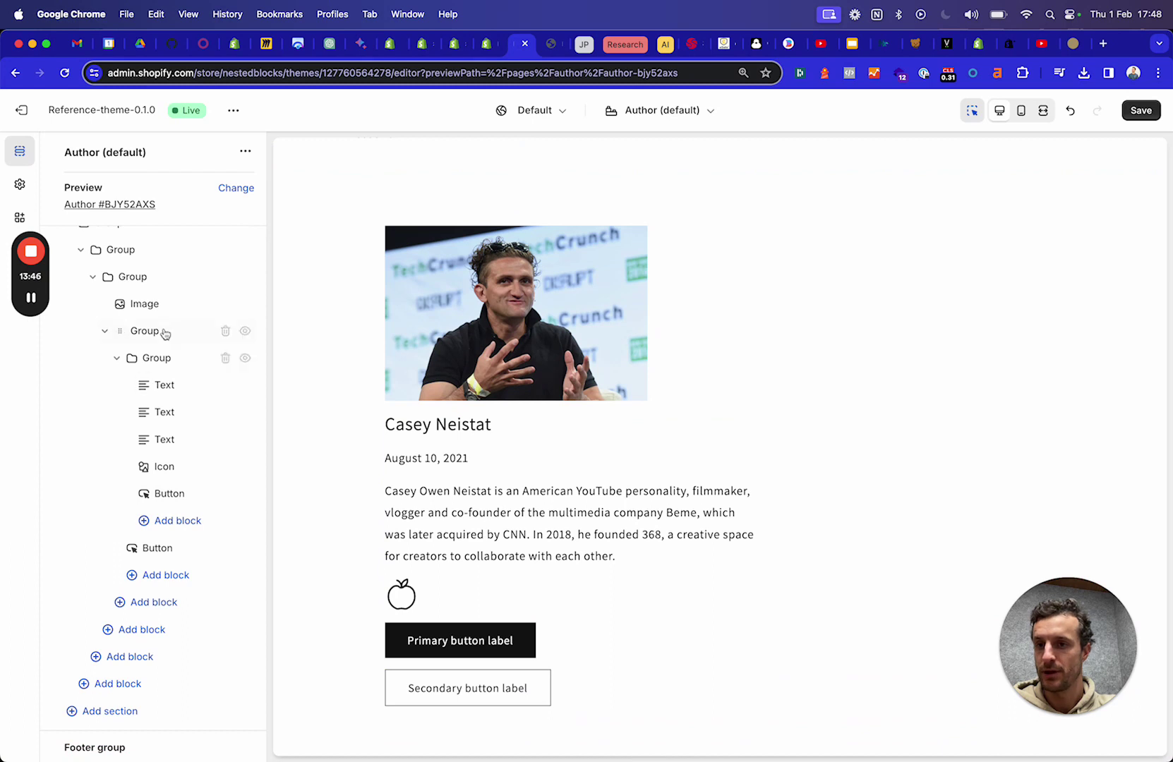
left_click(141, 303)
left_click_drag(94, 368, 85, 367)
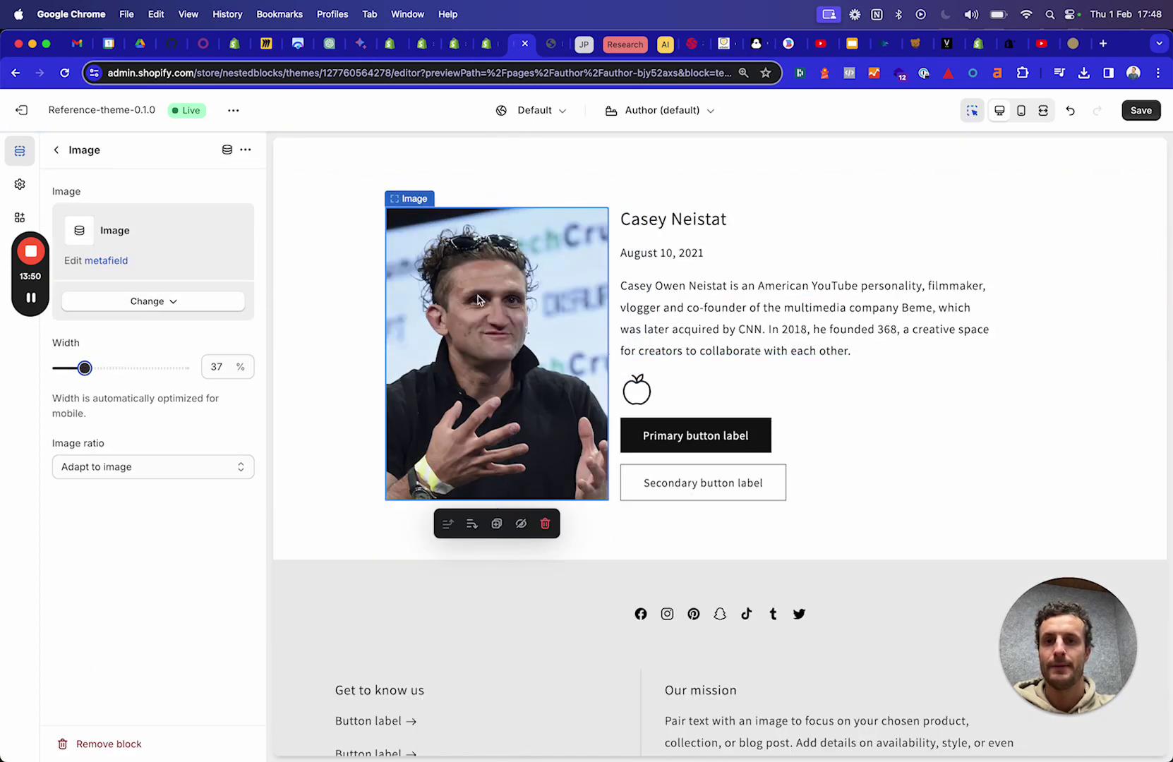
Step: In the Dawn theme's Author template, connect the Image with text section's Heading block to the Birth date field and return to the block list
left_click(422, 44)
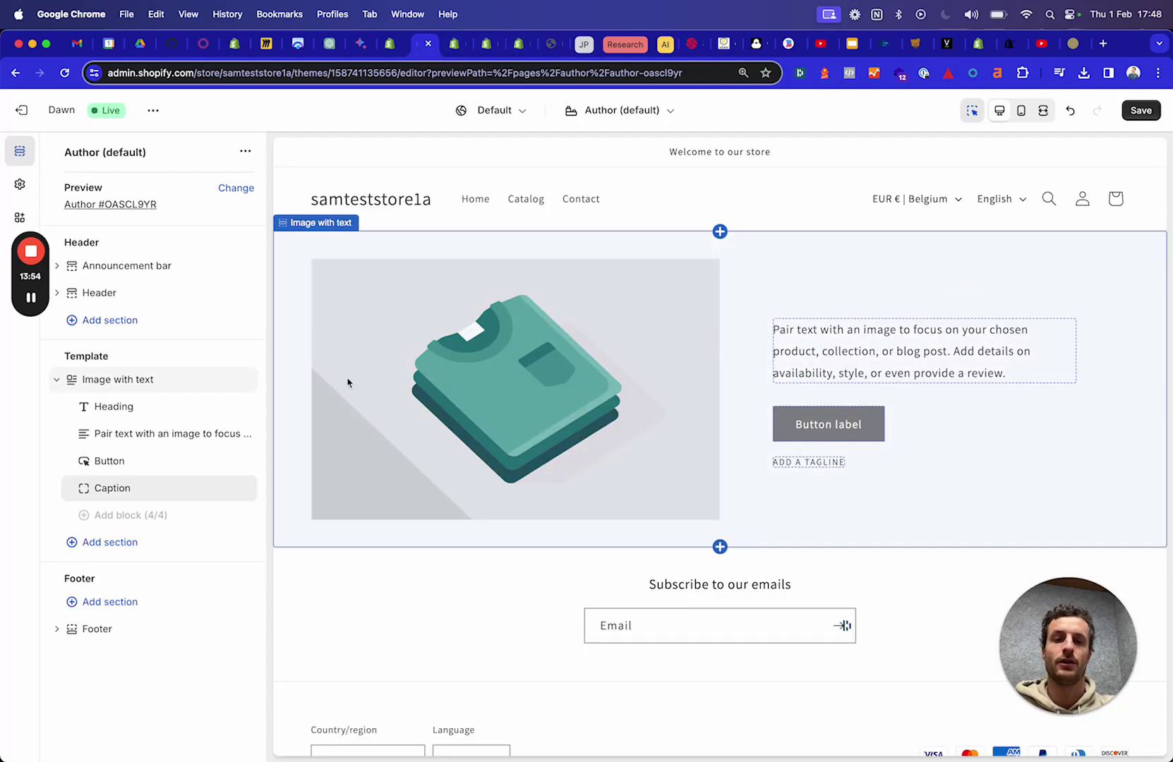
left_click(121, 409)
left_click(245, 192)
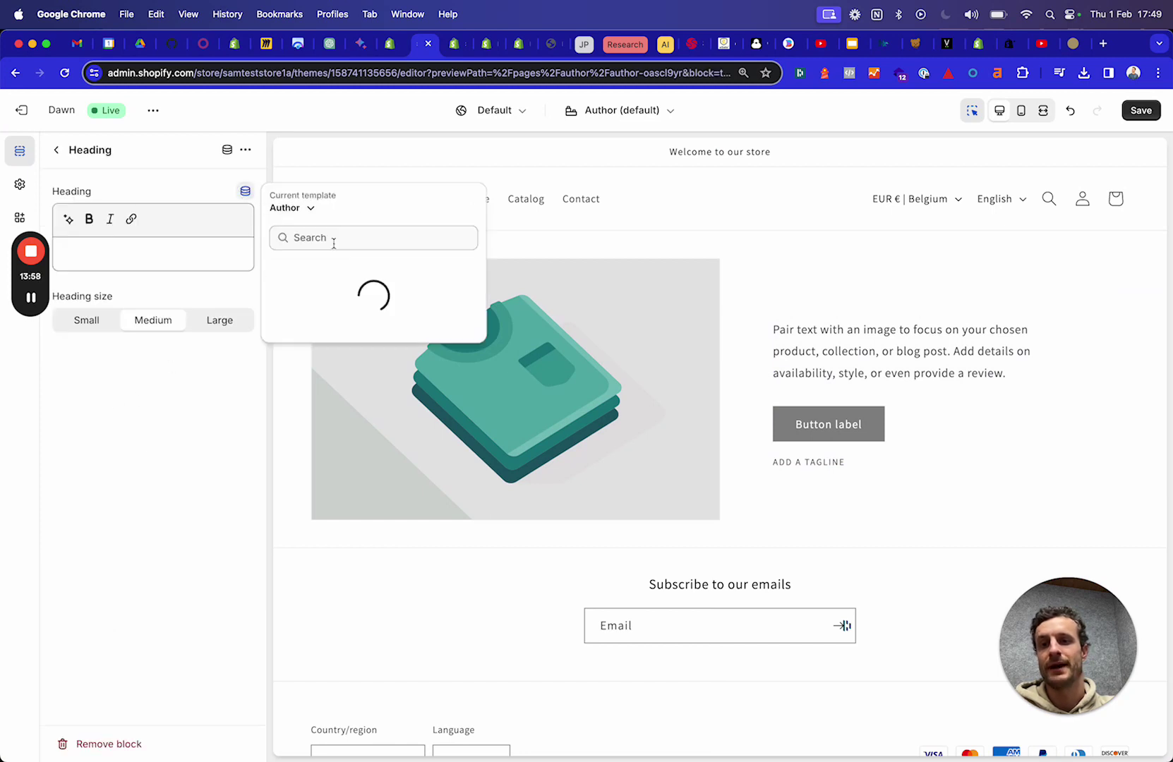
left_click(304, 272)
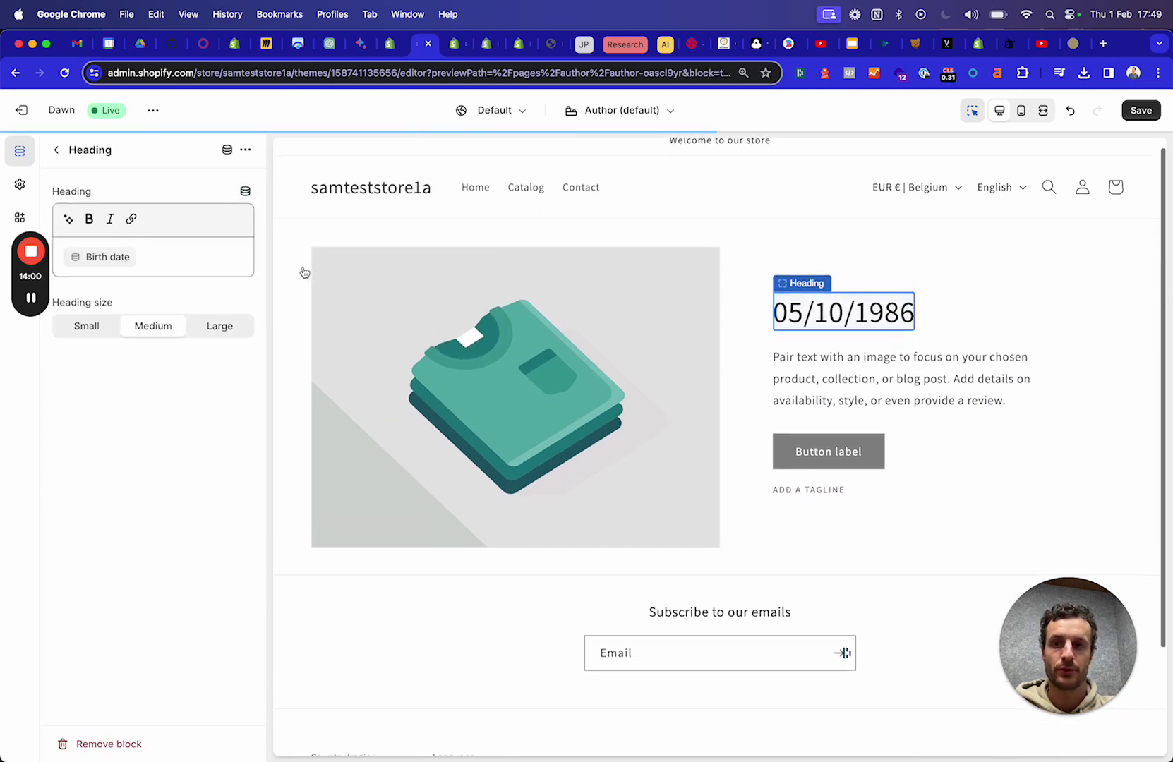
left_click(56, 151)
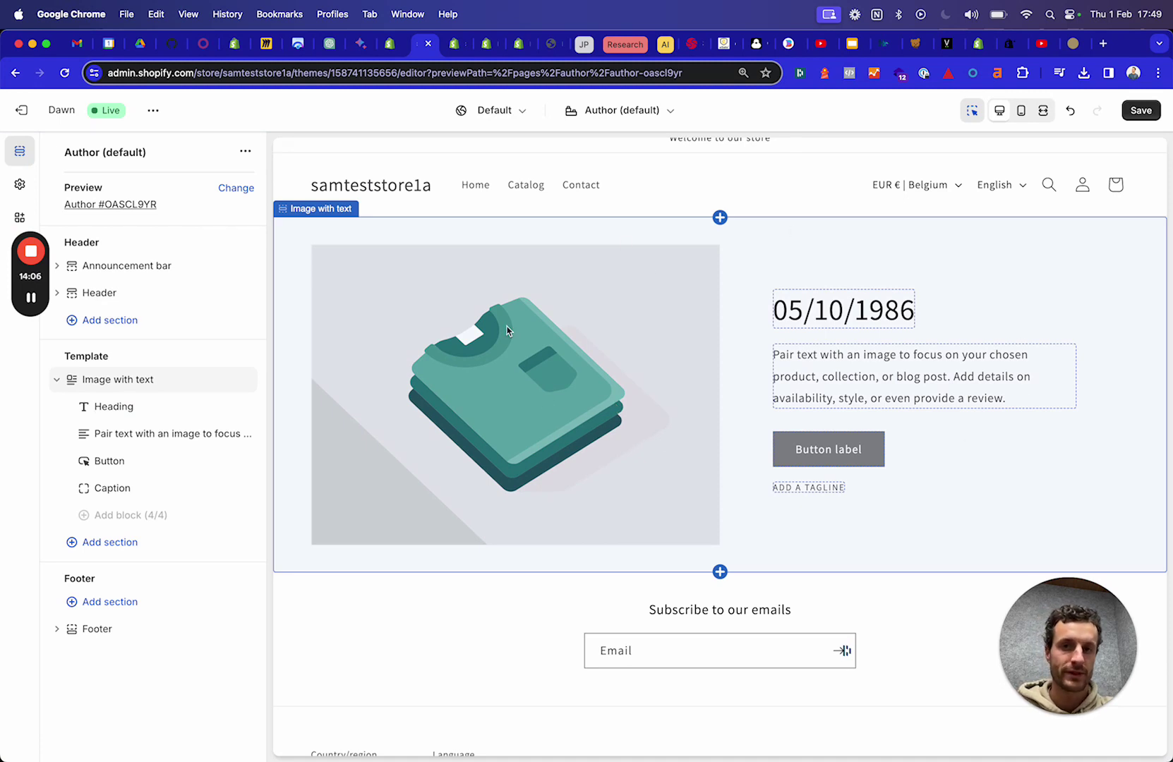
Step: Review the Reference theme's nested Home page blocks and its Author template for comparison with Dawn
left_click(490, 43)
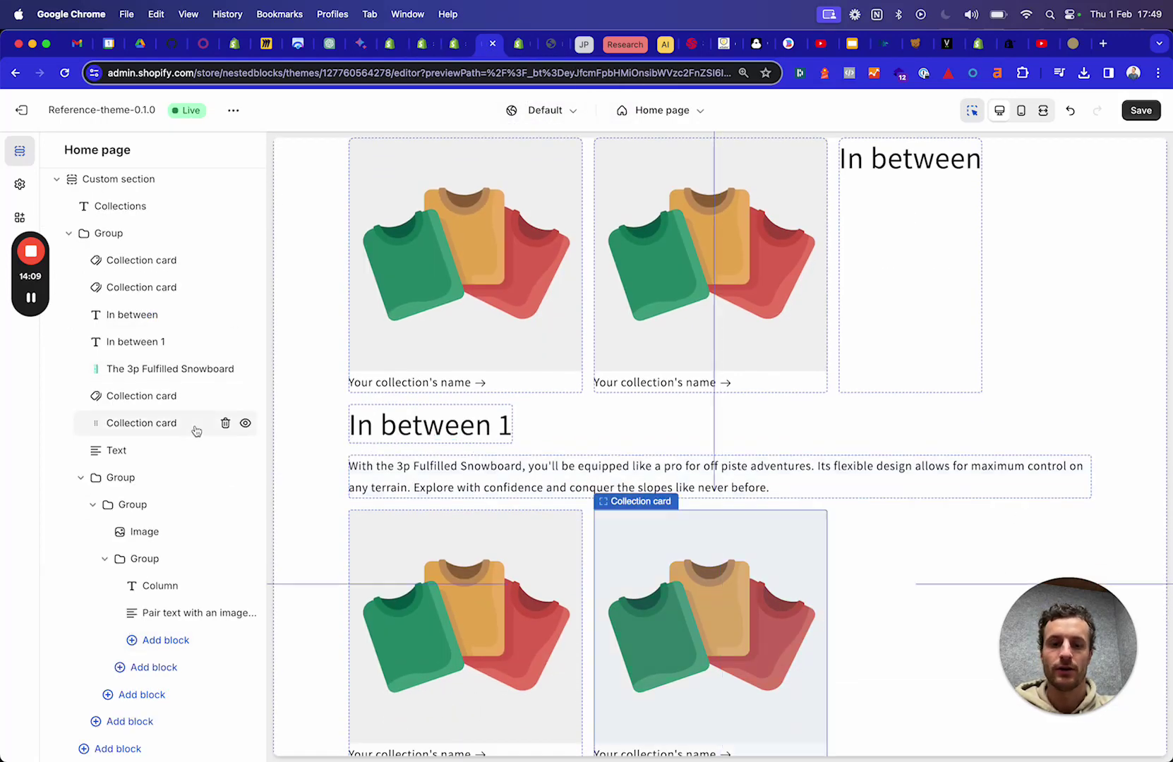
left_click(522, 43)
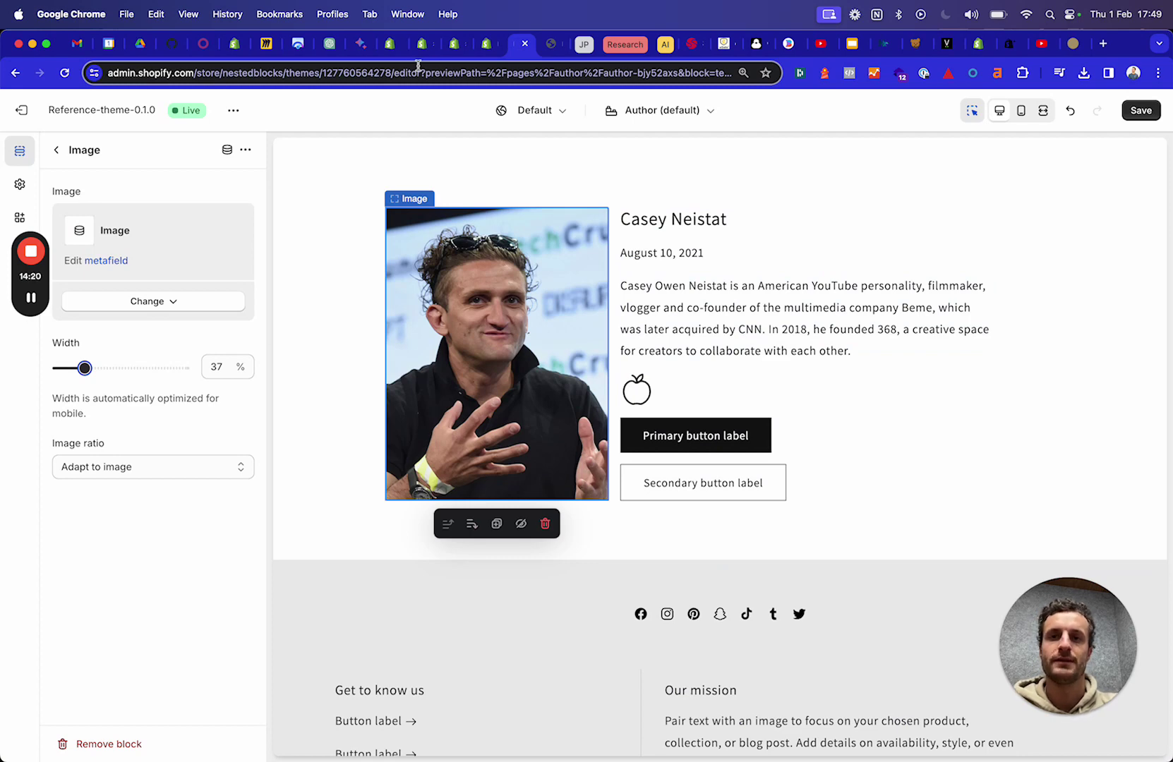
Step: Open the Shopify Partners theme blocks article and read from the introduction through Mission 1's drag-and-drop layout editing section
left_click(393, 48)
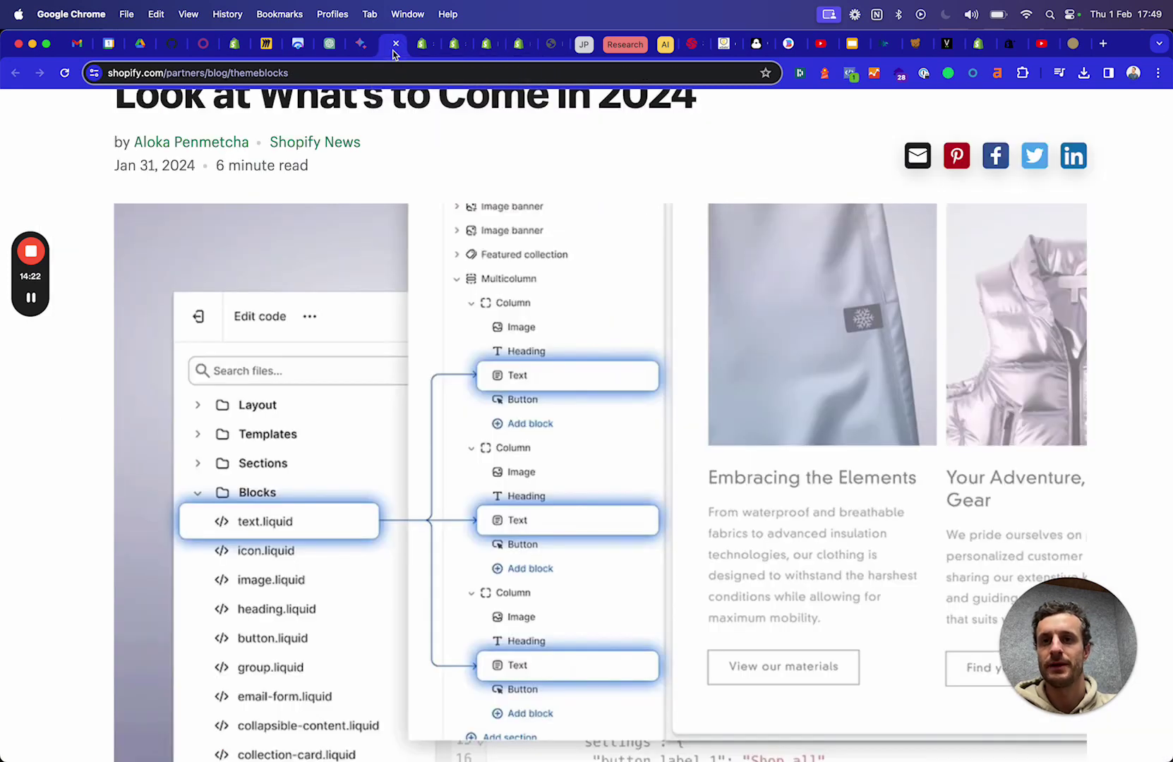
scroll(354, 415, "down", 5)
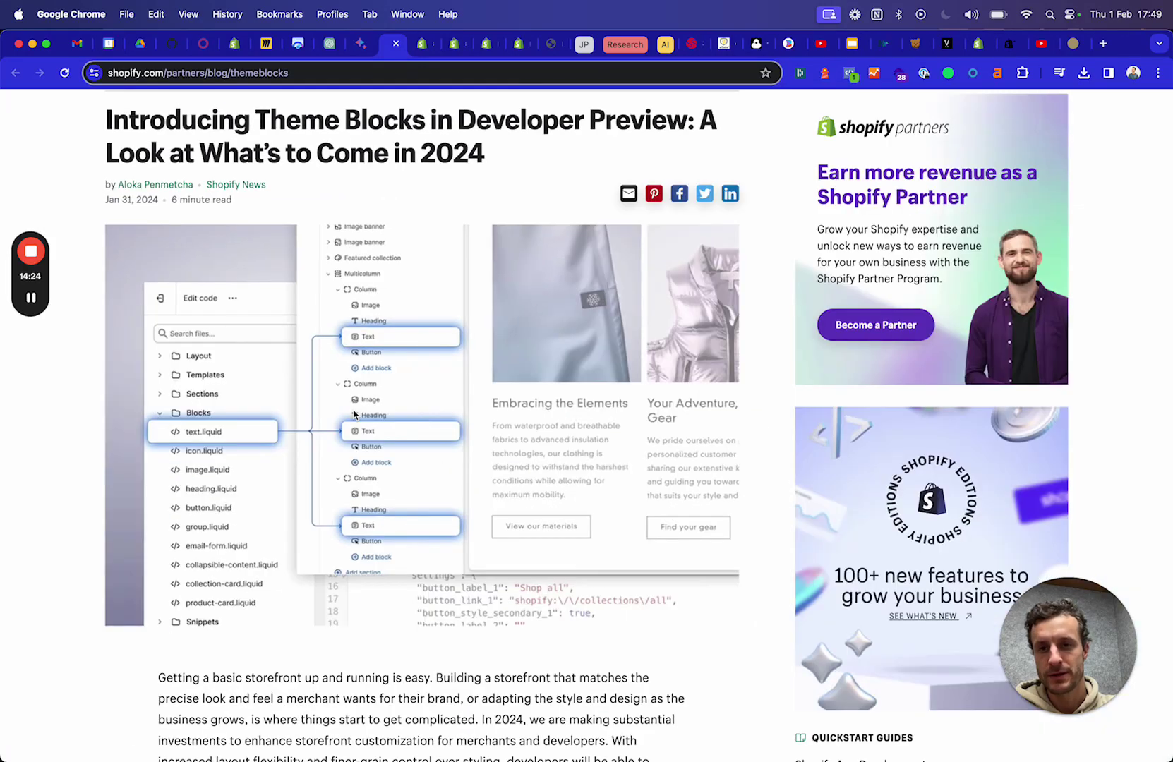
scroll(400, 487, "up", 1)
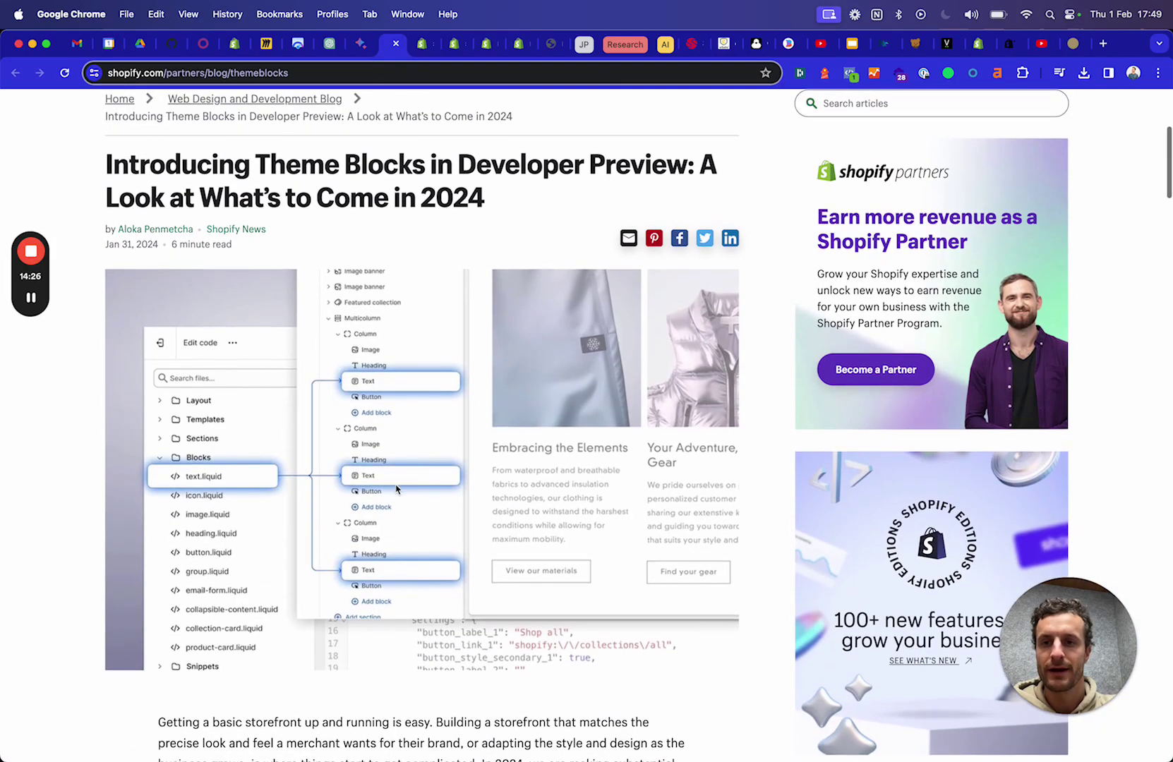
scroll(378, 604, "down", 15)
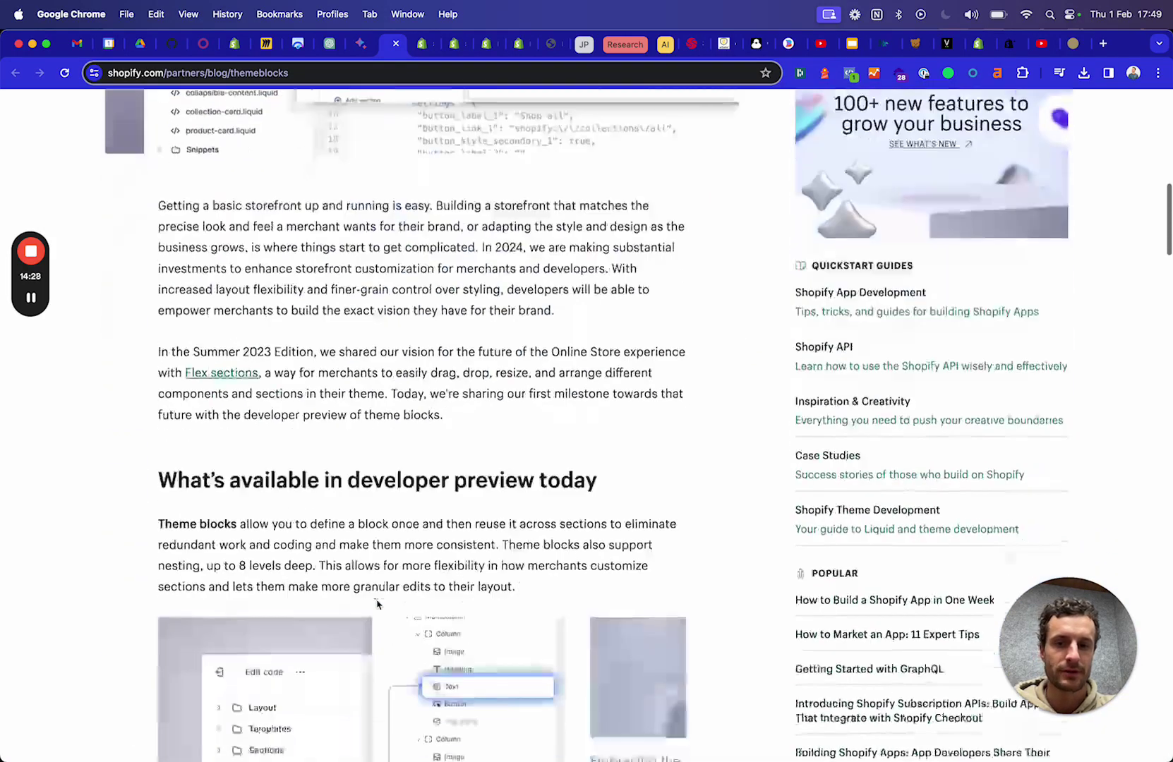
scroll(377, 603, "down", 3)
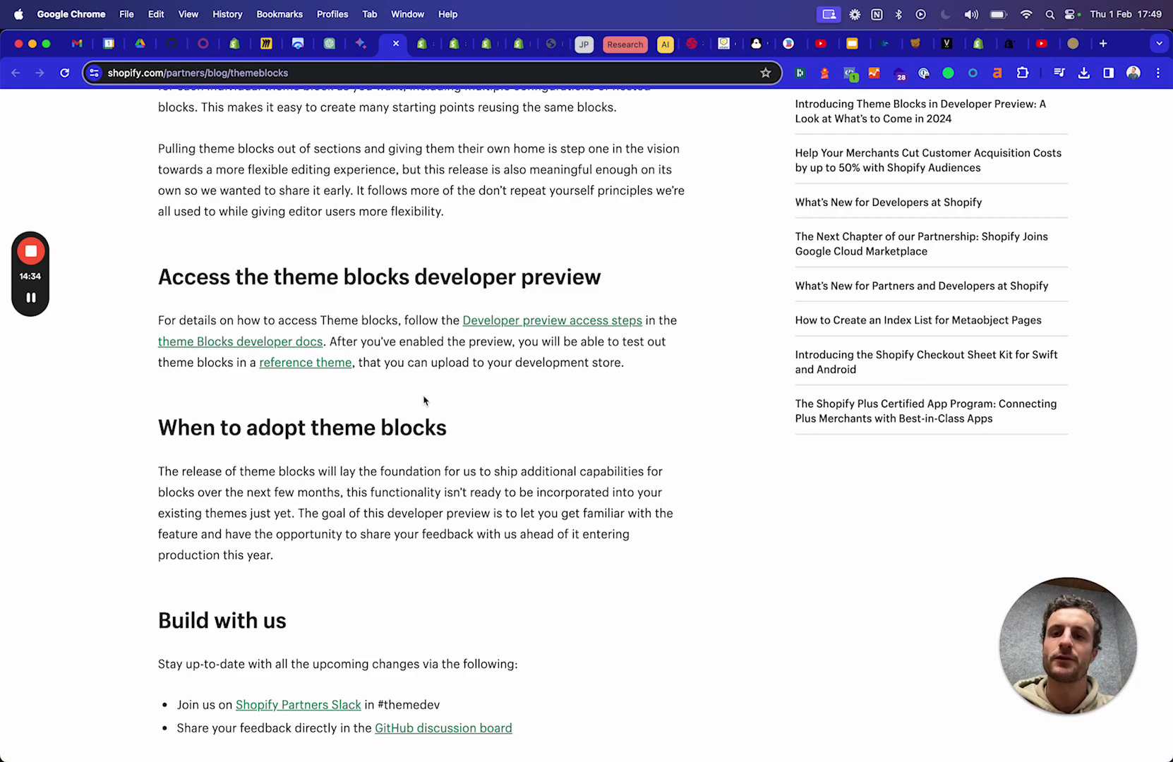
scroll(424, 400, "down", 10)
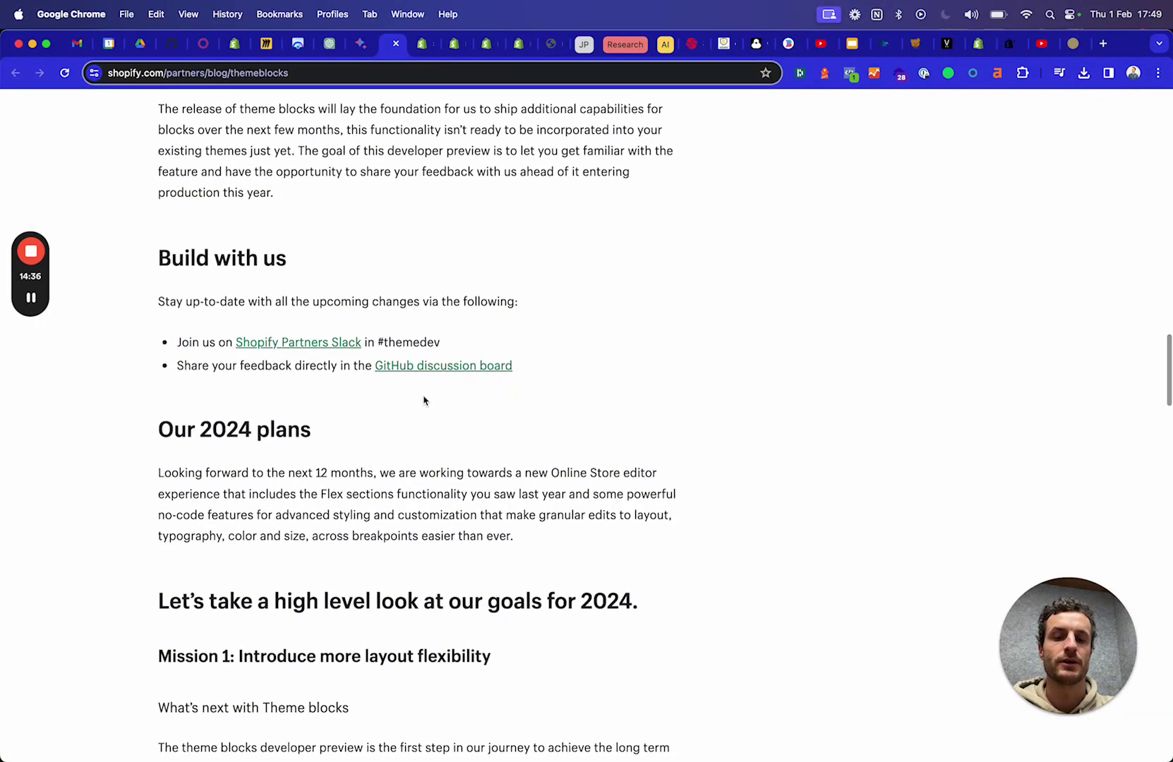
scroll(423, 400, "down", 15)
scroll(422, 395, "down", 6)
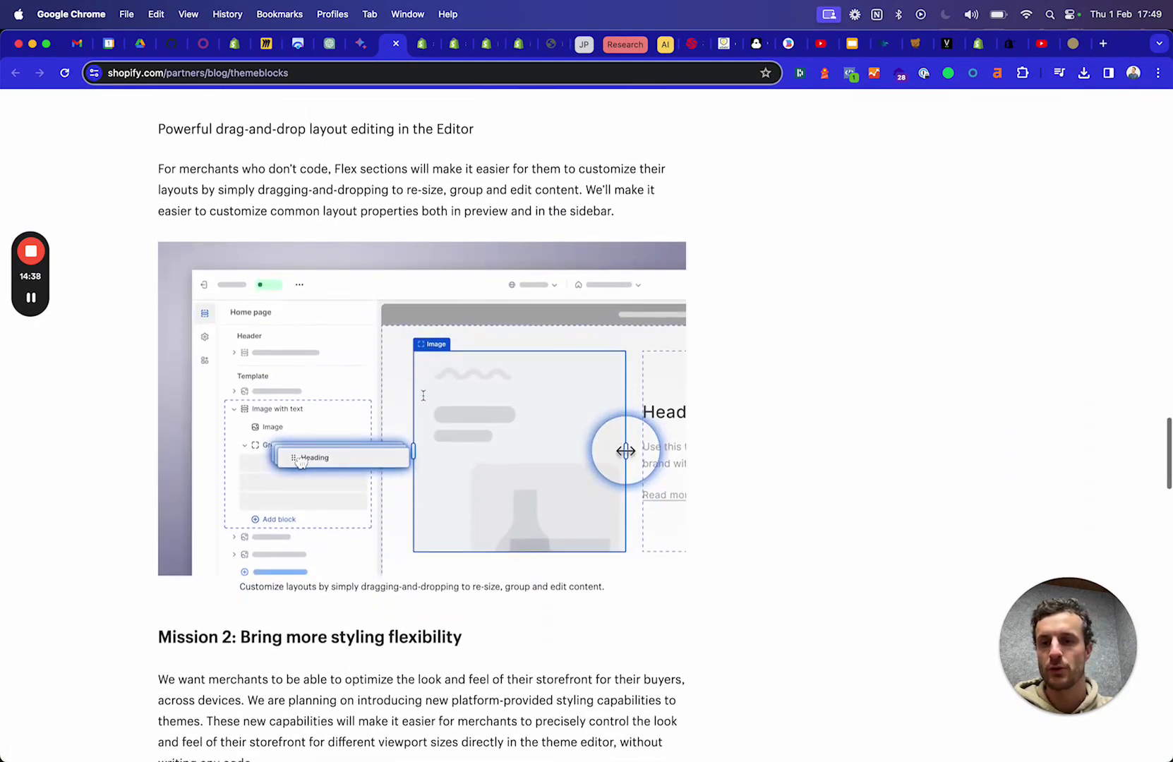
scroll(423, 400, "up", 1)
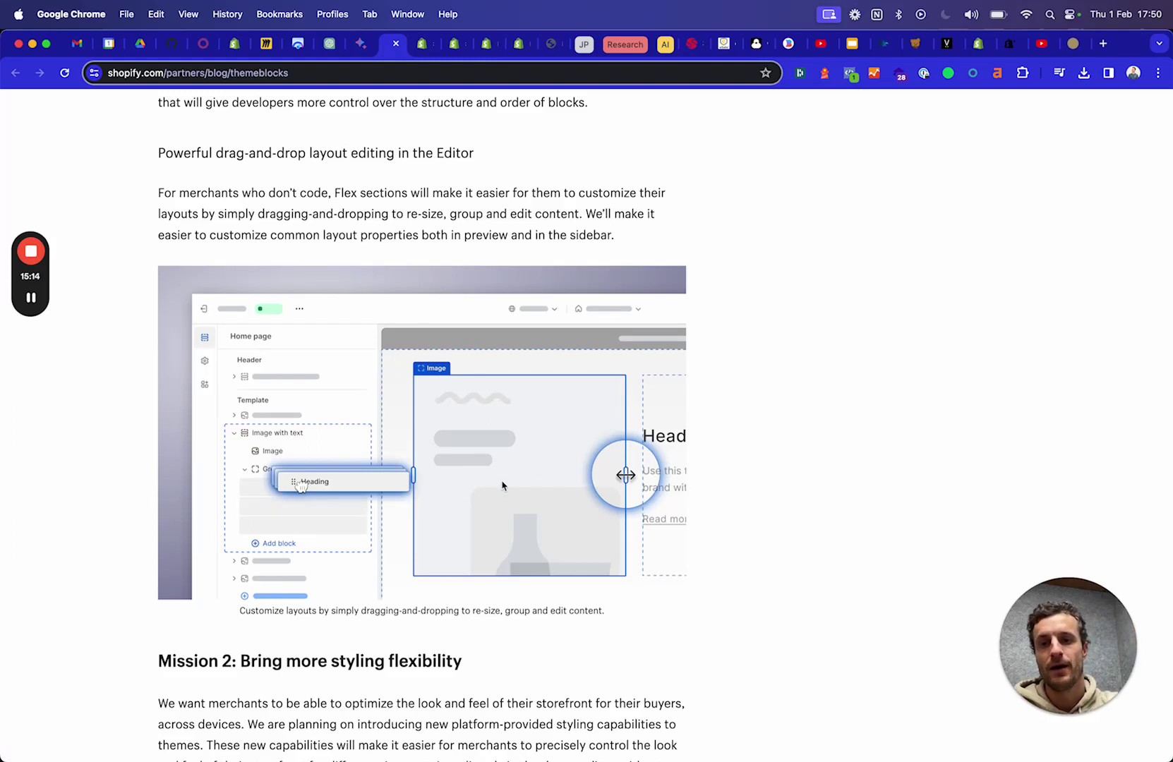
scroll(395, 494, "down", 1)
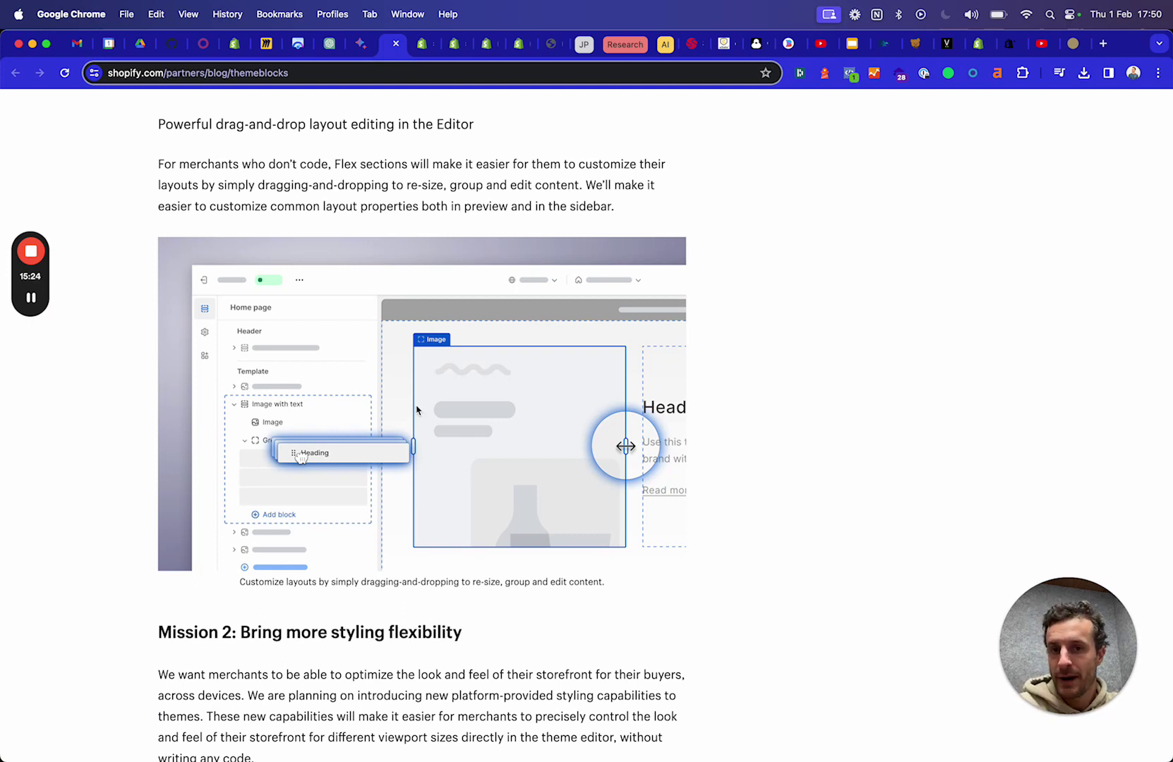
scroll(416, 410, "down", 1)
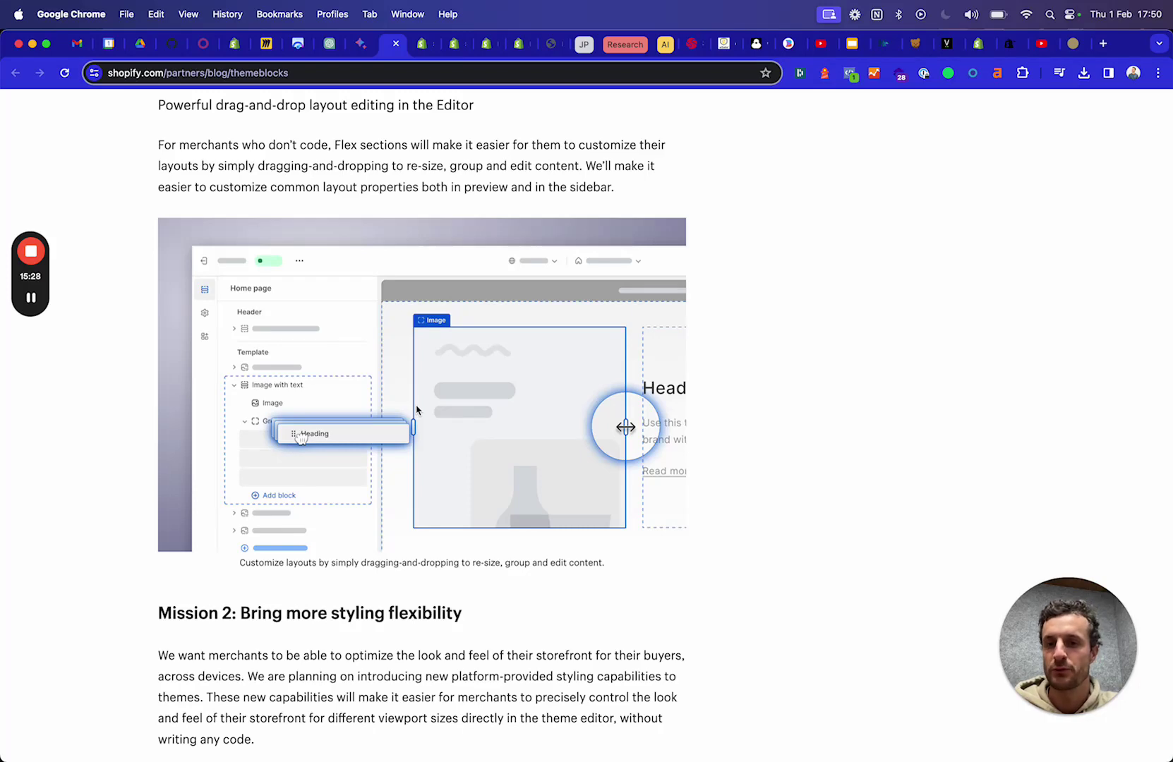
Step: Examine the article's Mission 2 styling controls, the 2024 plans overview, Mission 3 on custom content, and the closing section
scroll(416, 409, "down", 10)
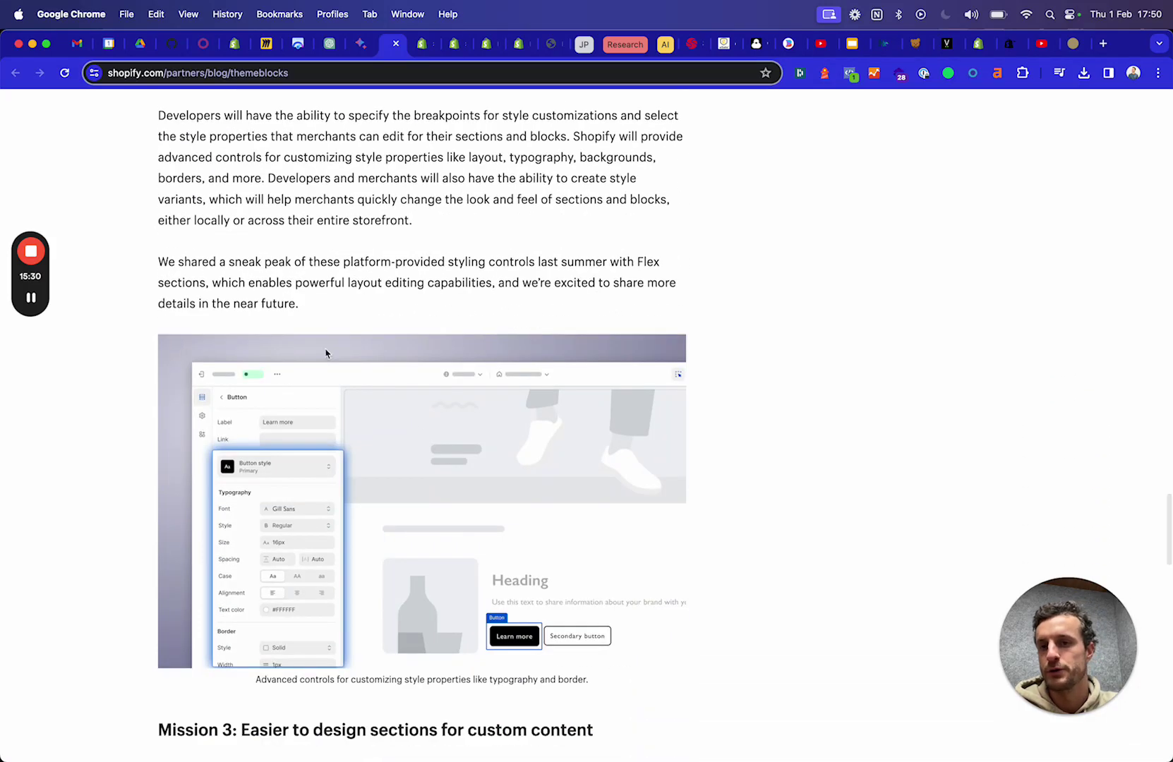
scroll(436, 413, "down", 3)
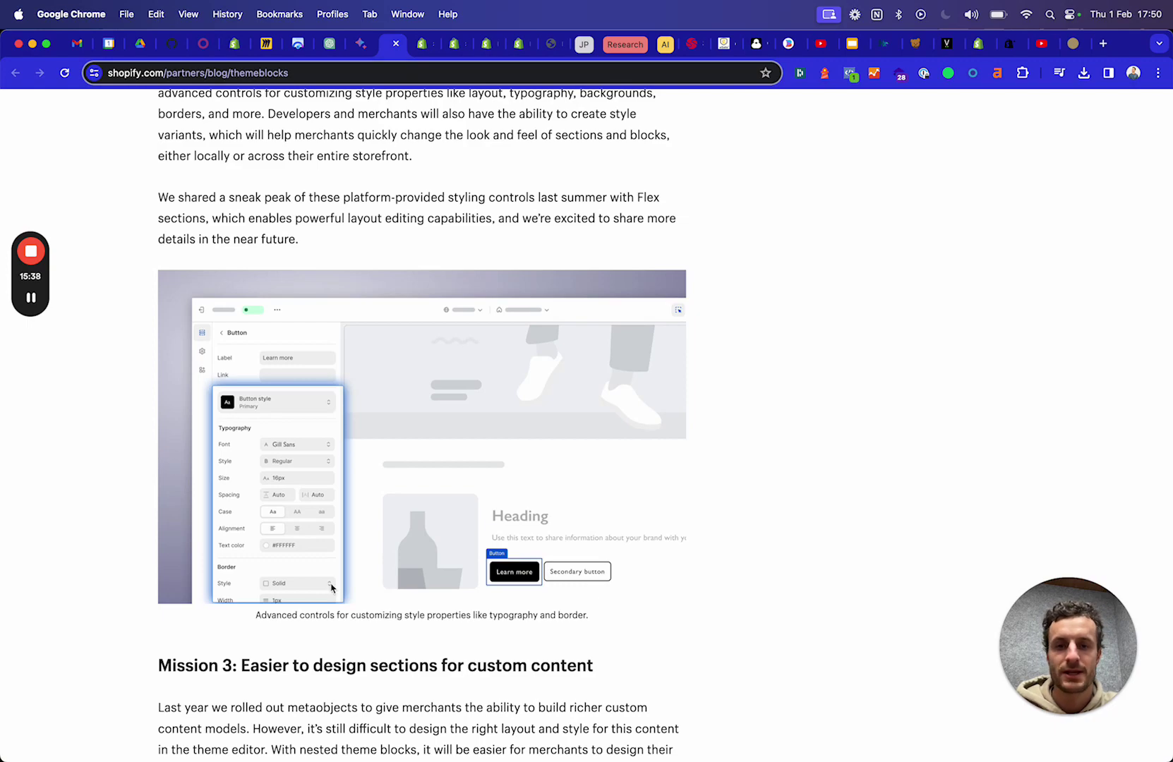
scroll(422, 452, "up", 1)
scroll(323, 448, "up", 10)
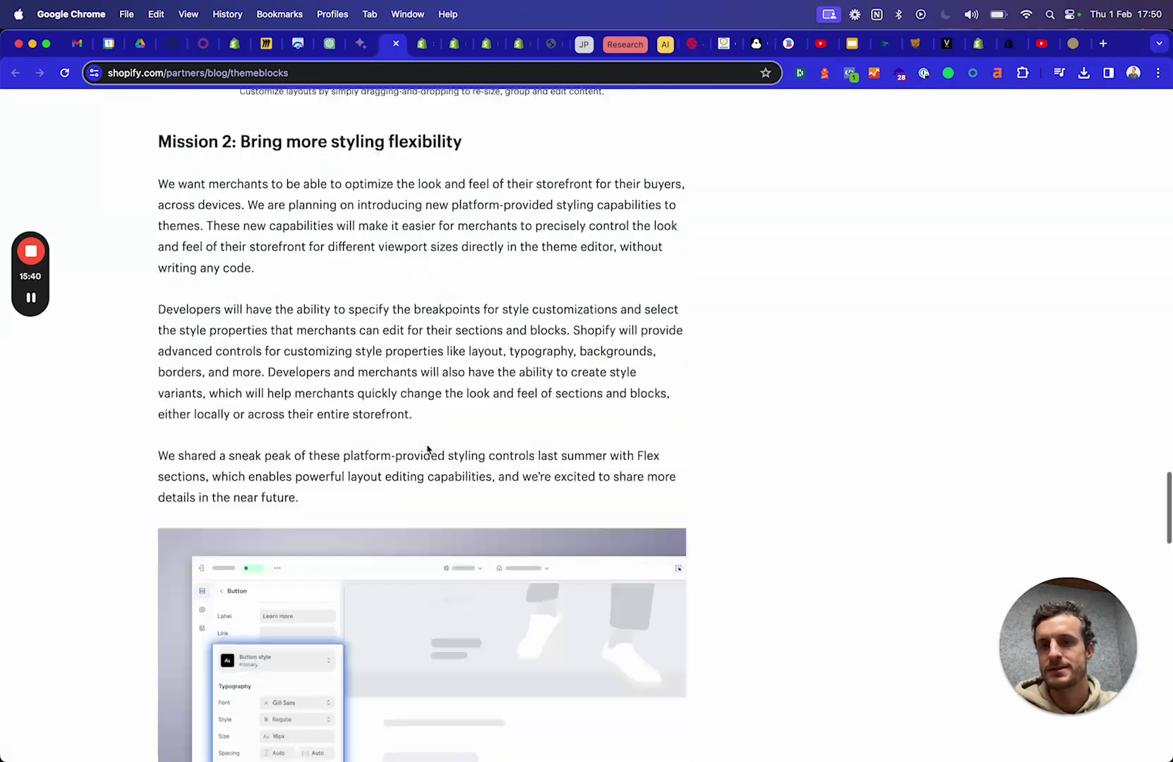
scroll(373, 425, "up", 5)
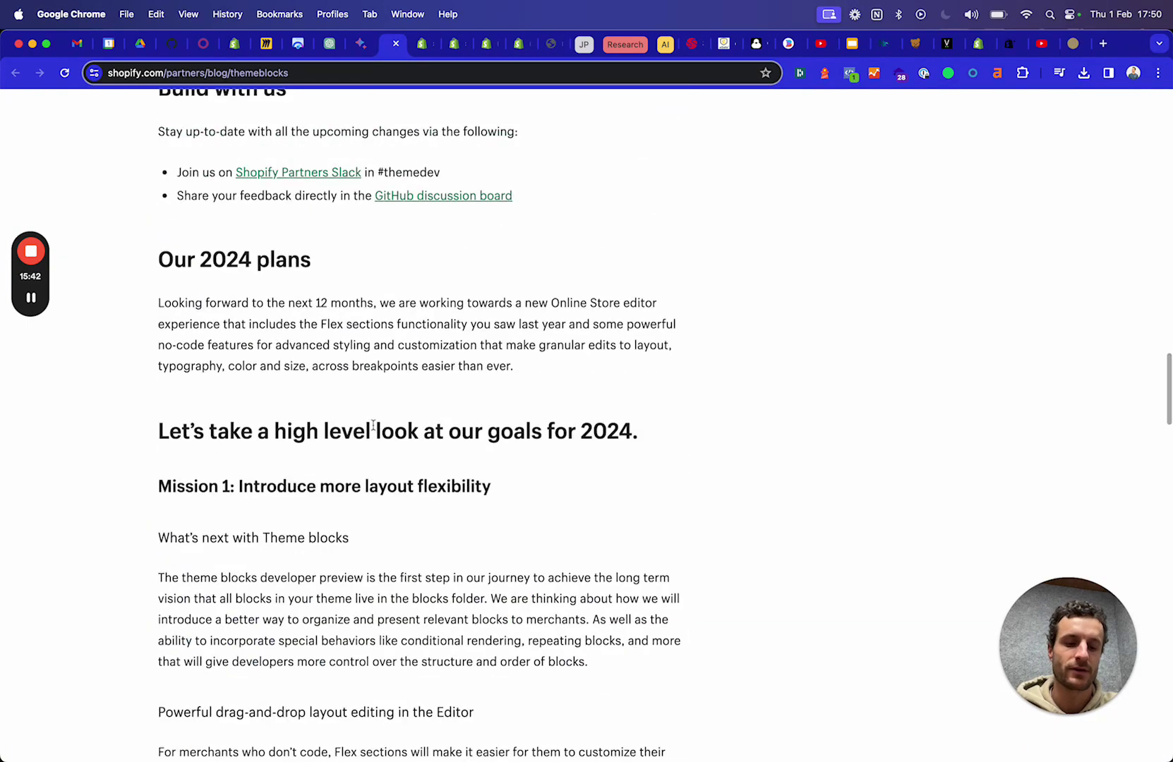
scroll(373, 425, "up", 3)
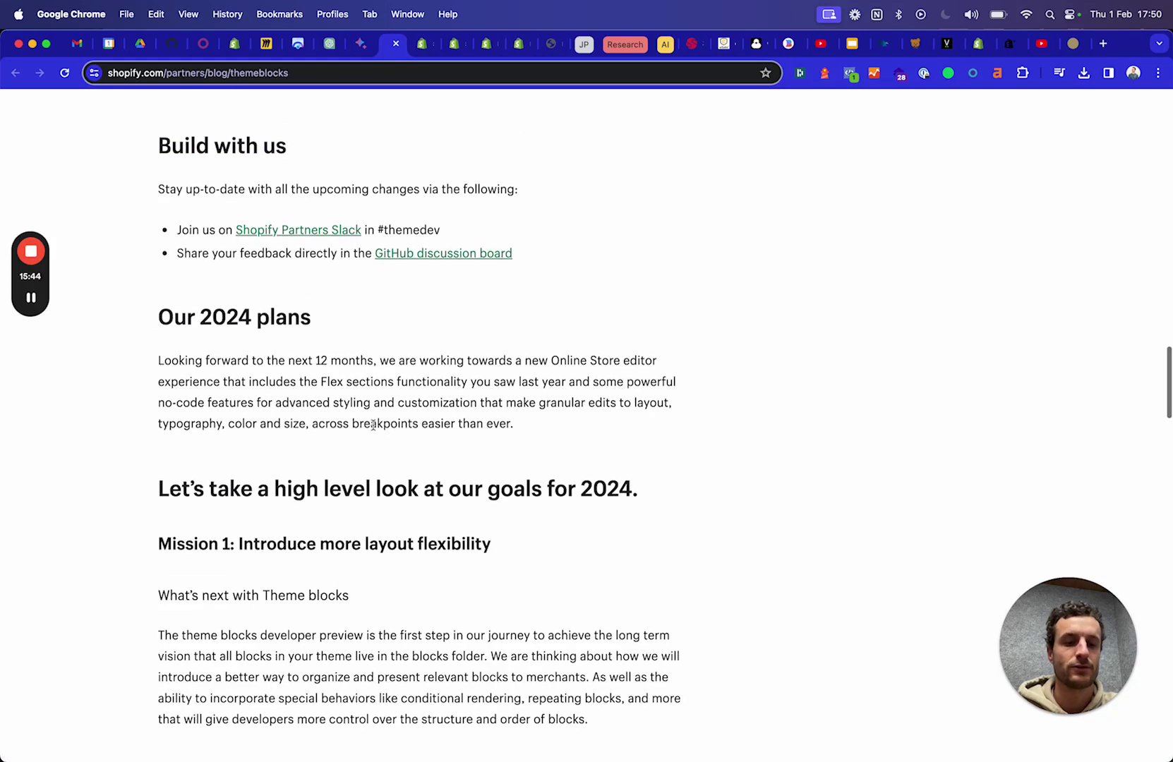
scroll(373, 425, "down", 12)
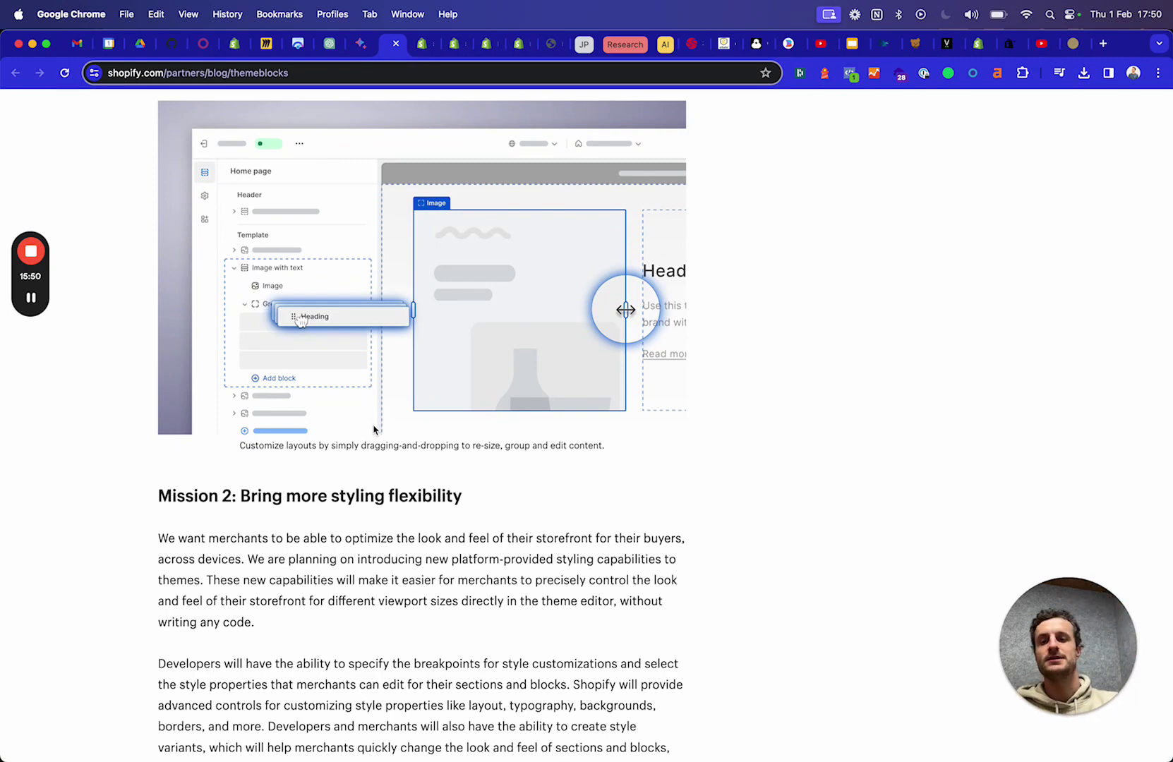
scroll(474, 516, "down", 16)
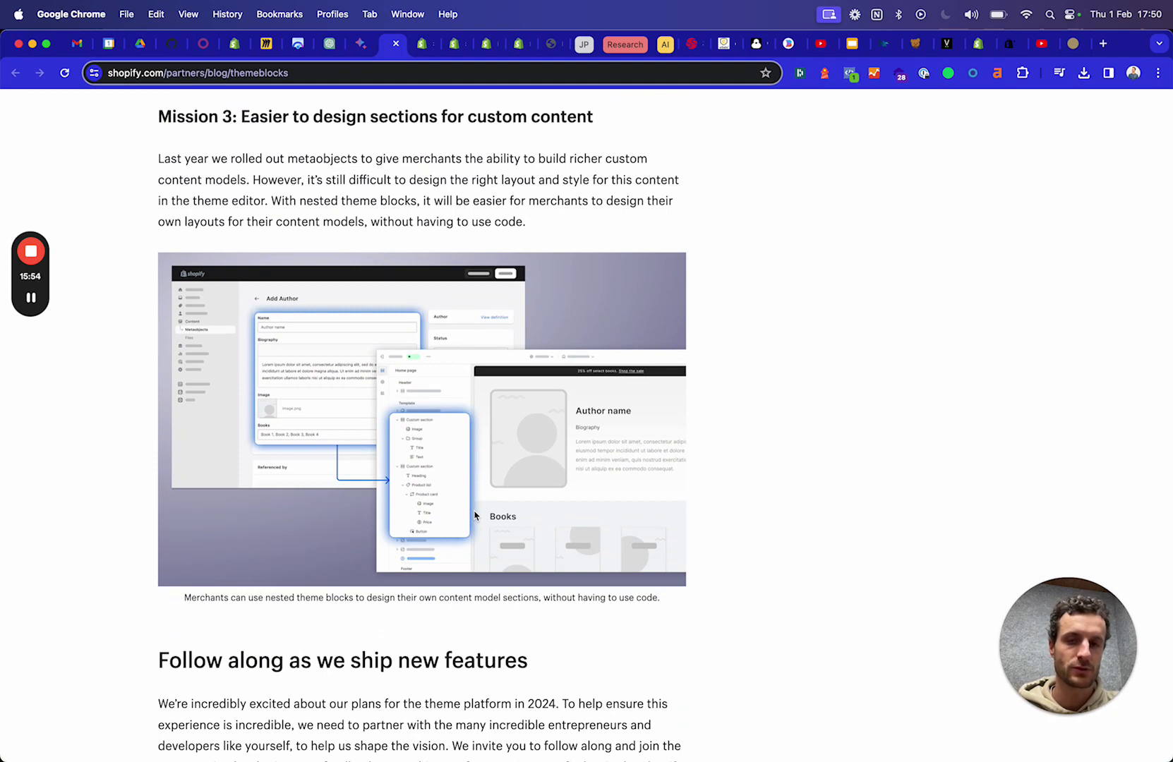
scroll(474, 516, "down", 5)
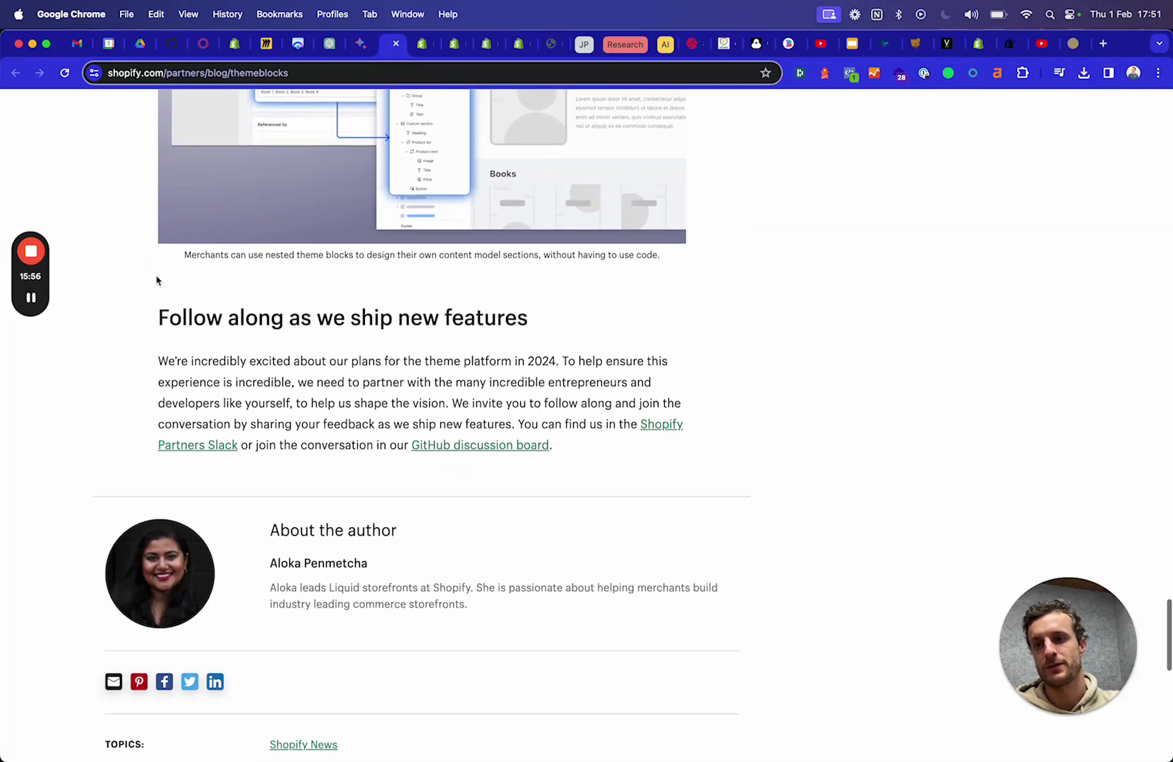